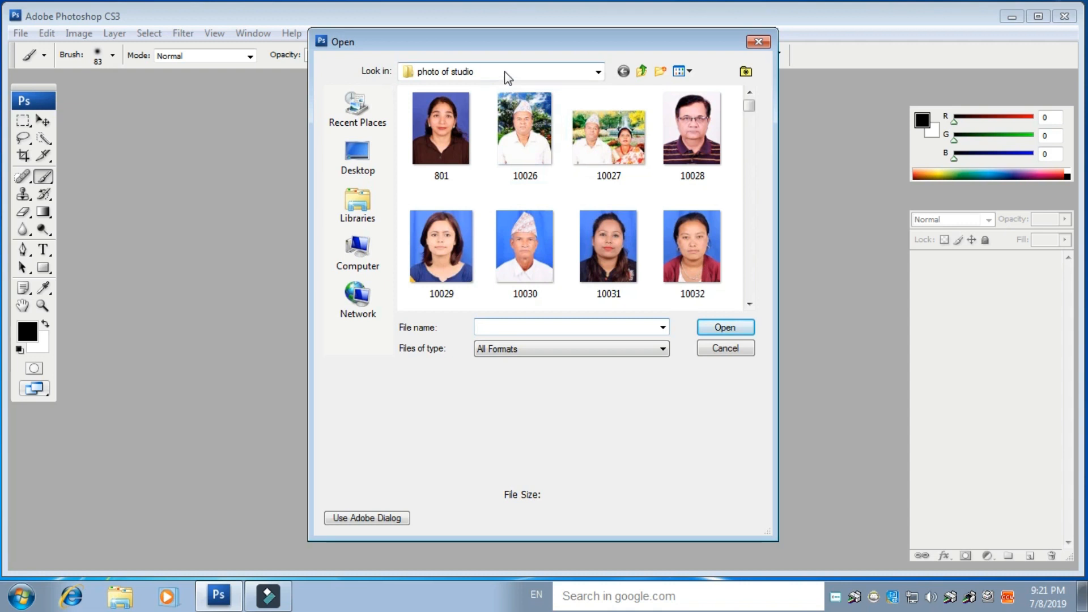
- Open the backdrop-photography night bench picture from the sceen folder on Local Disk (D:)
left_click(479, 179)
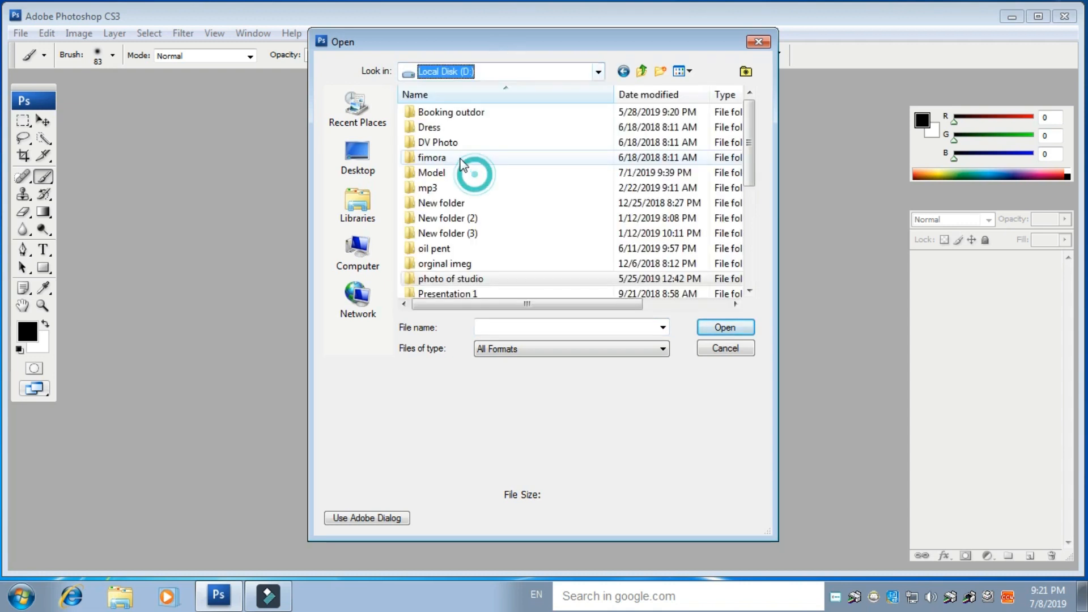
left_click_drag(749, 170, 750, 214)
double_click(440, 234)
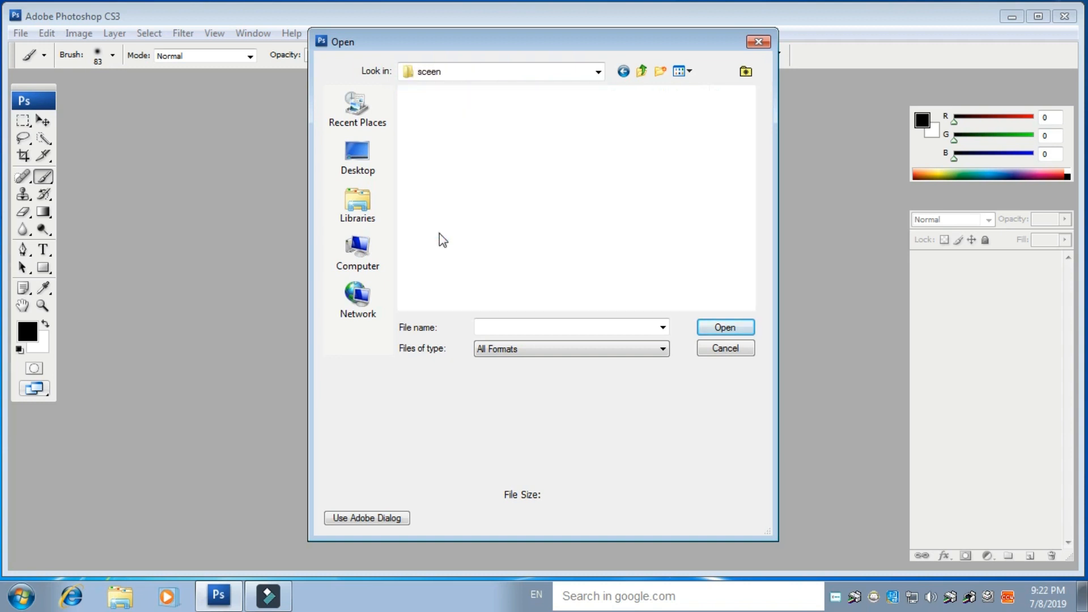
left_click_drag(751, 105, 758, 159)
double_click(529, 254)
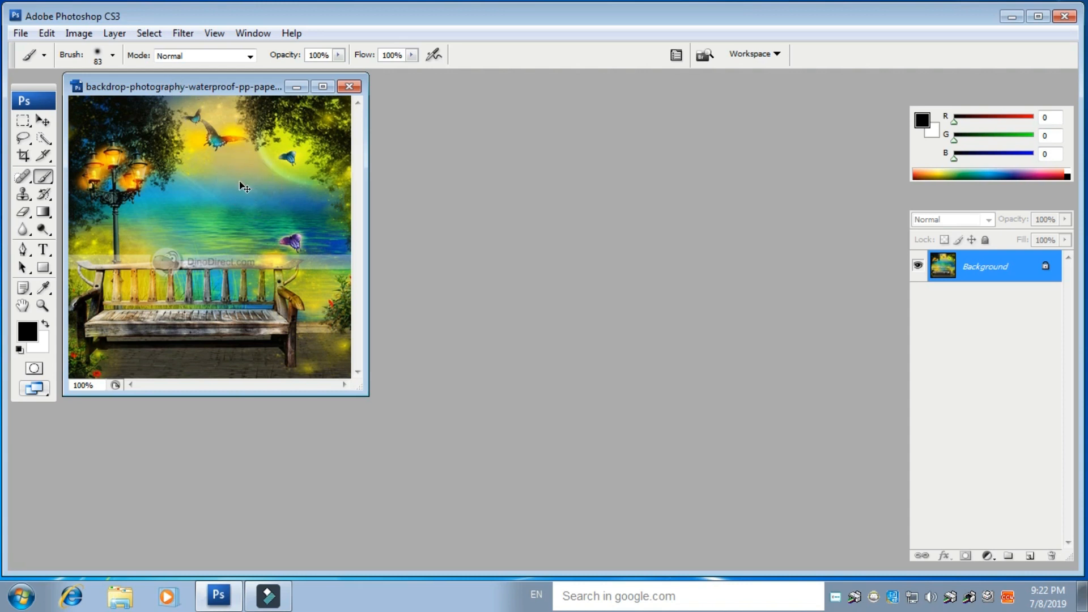
- Create a new 7 × 5 inch RGB document at 72 pixels/inch with a white background and place it beside the backdrop picture
key("ctrl+n")
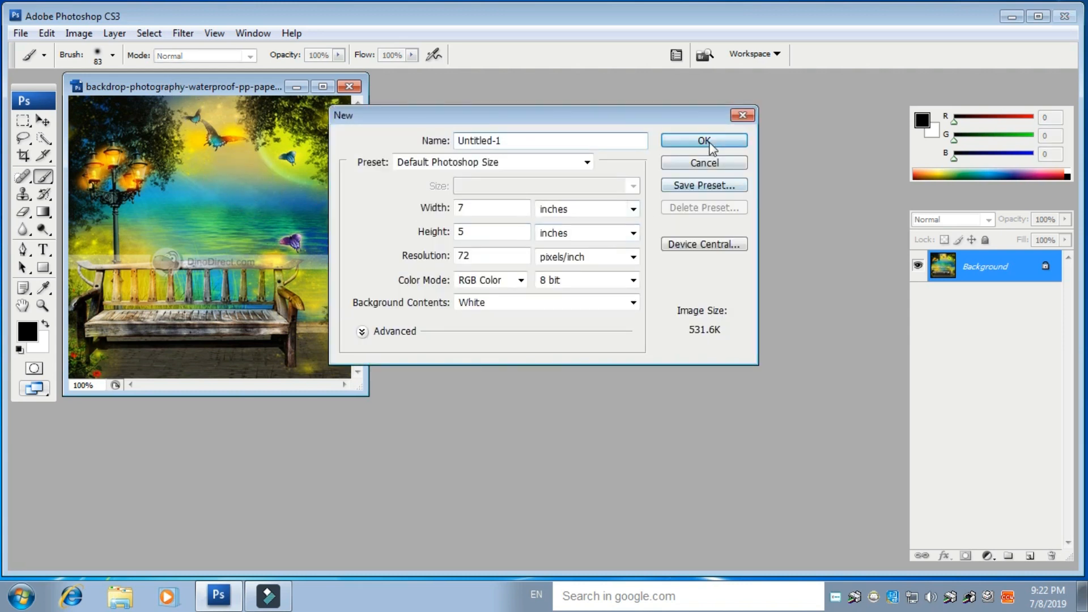
left_click(704, 141)
left_click_drag(220, 94, 515, 199)
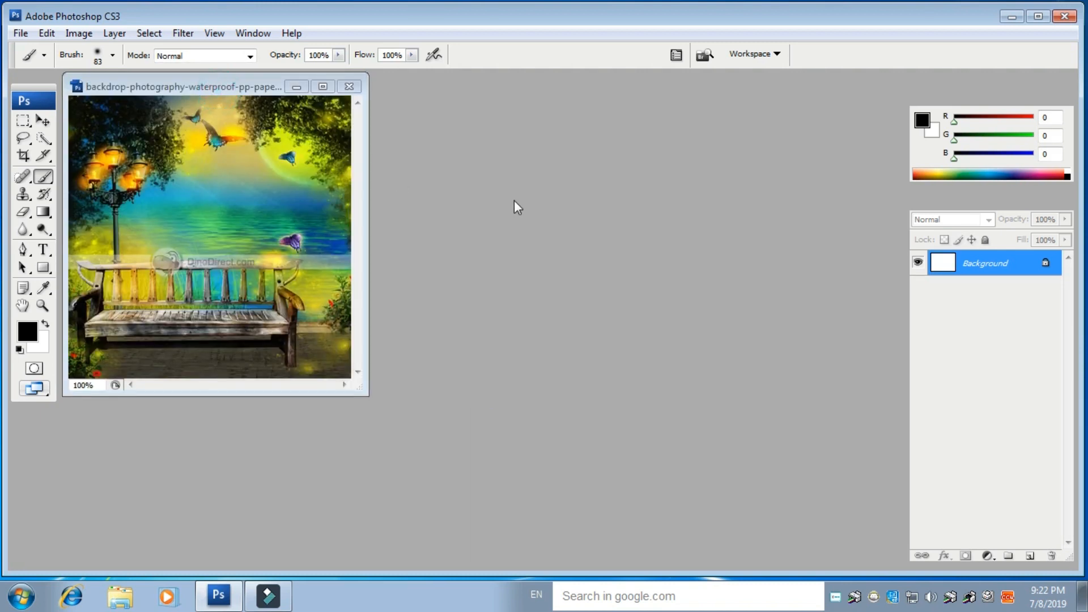
- Crop the blank document to 12 in wide by 8 in high at 300 pixels/inch
left_click(23, 155)
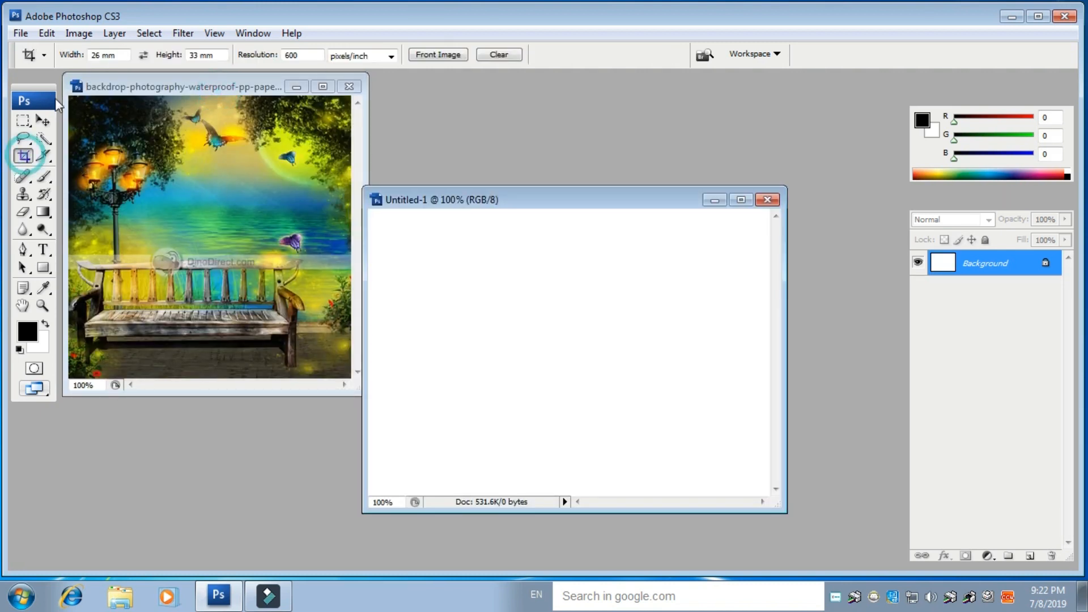
left_click(123, 55)
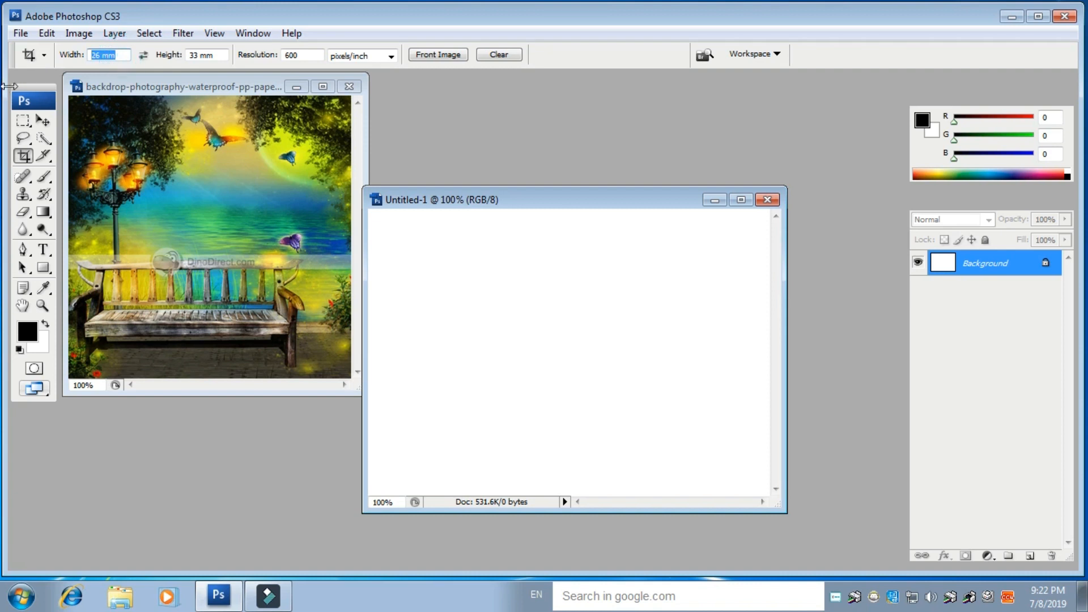
type("12")
left_click(226, 53)
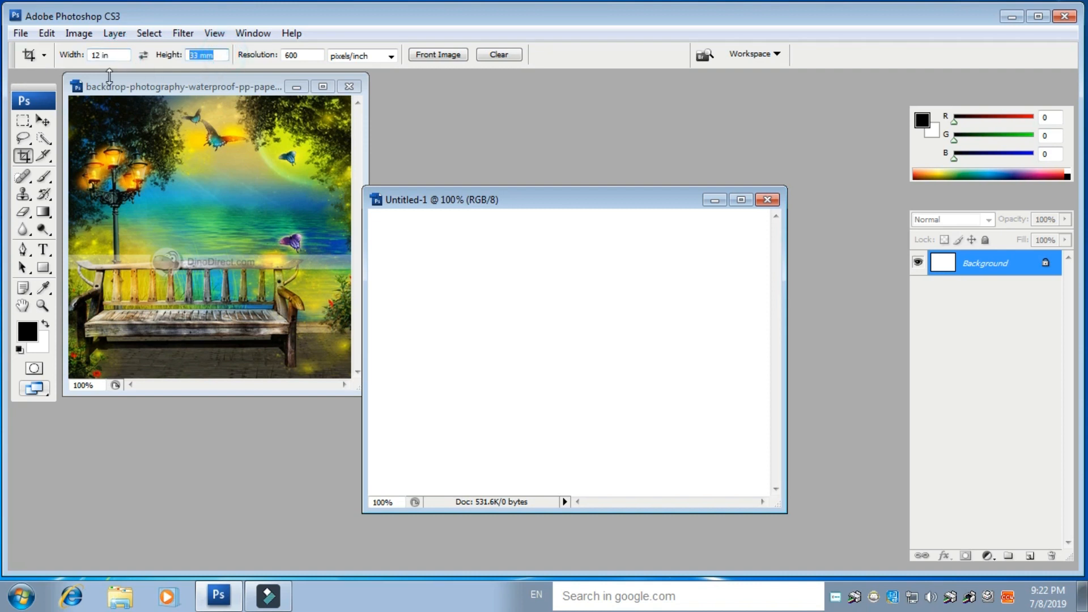
type("8")
left_click(309, 55)
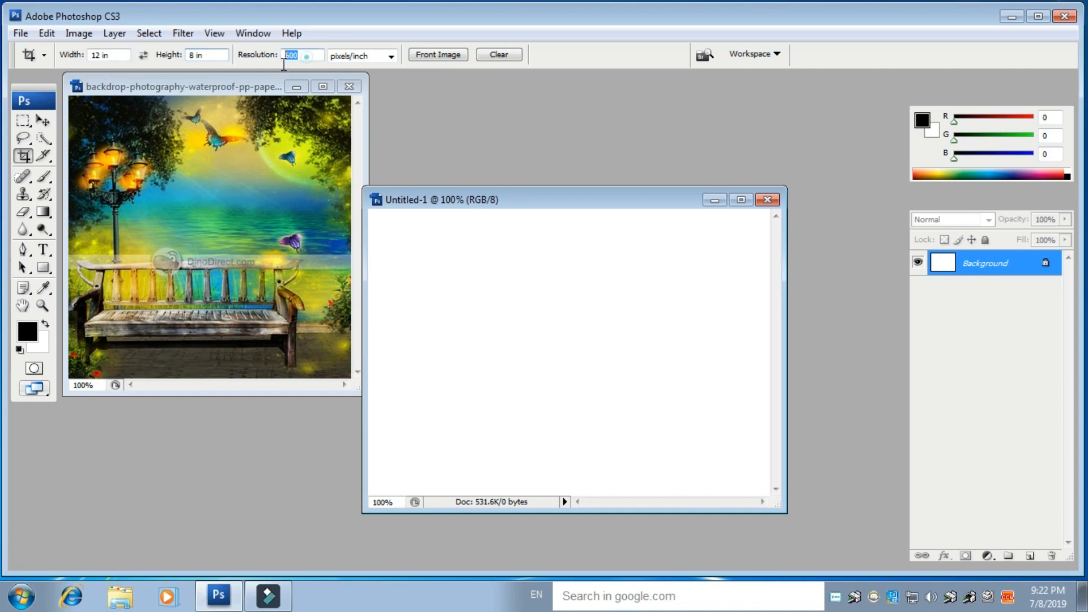
type("300")
left_click_drag(400, 252, 679, 437)
double_click(616, 368)
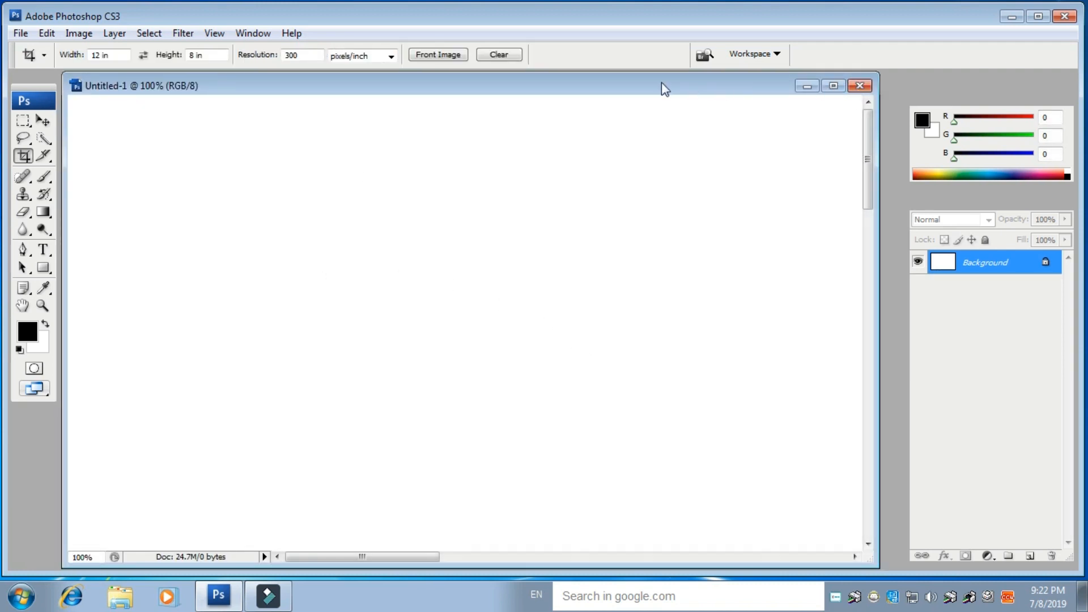
- Select the full-width upper part of the backdrop picture, from its top edge down to just above the bench, with the Rectangular Marquee
left_click_drag(565, 86, 792, 60)
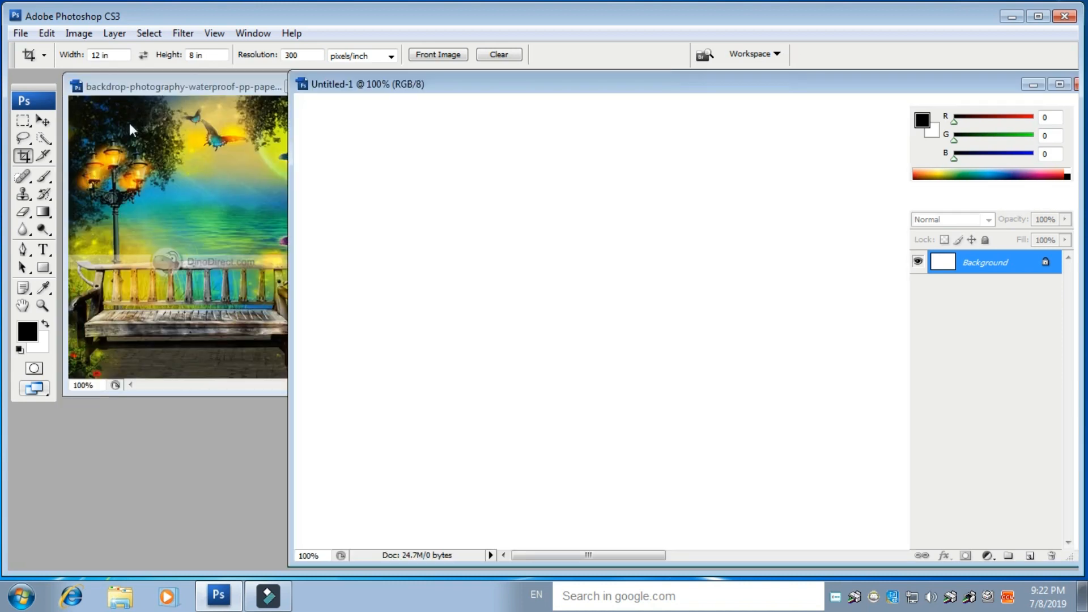
left_click(195, 85)
left_click(338, 87)
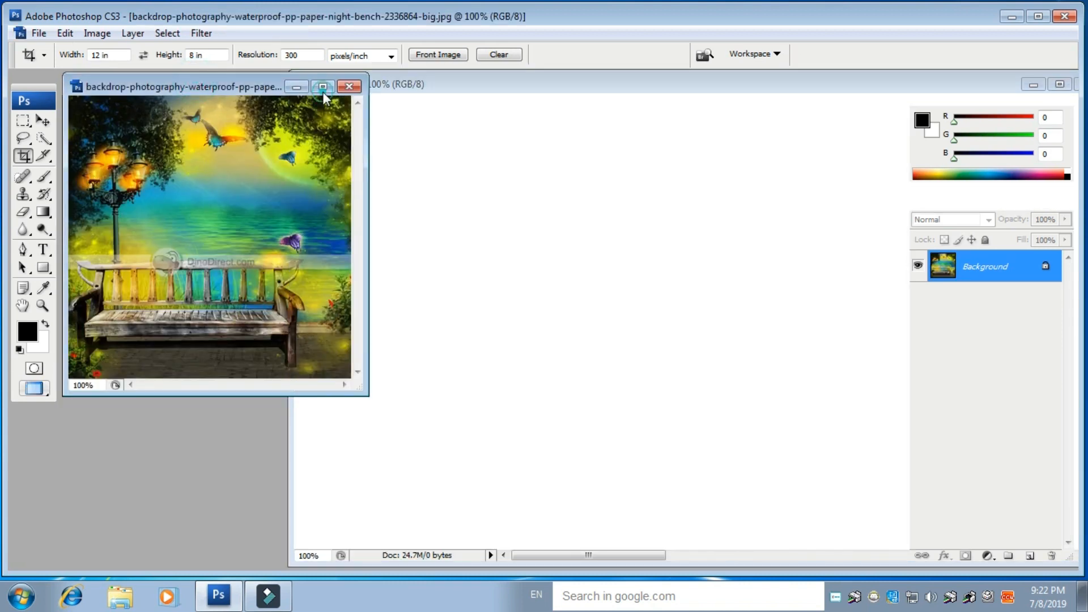
left_click(23, 120)
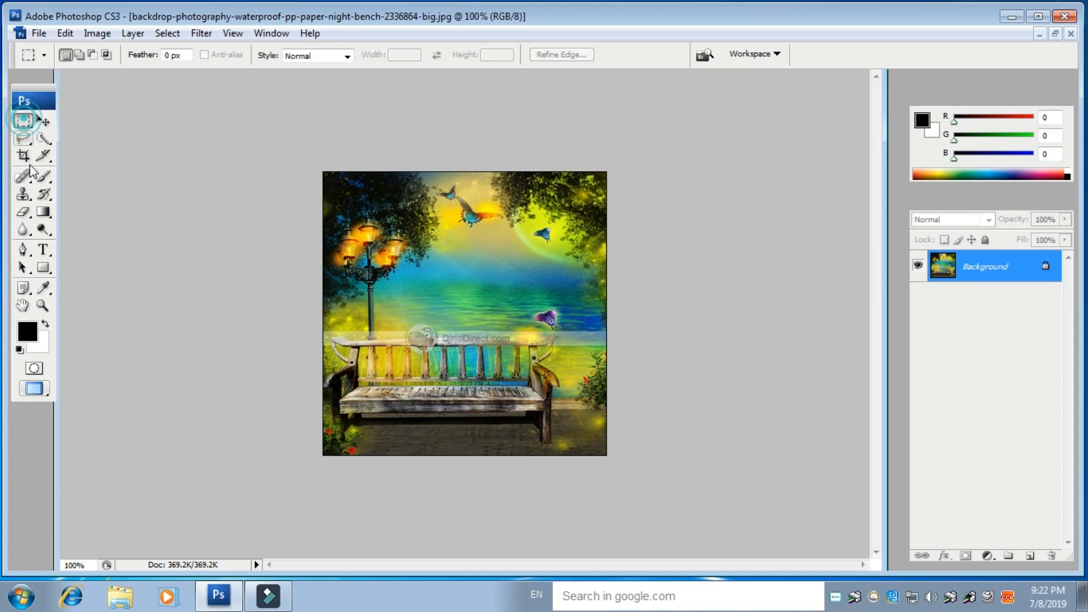
left_click_drag(323, 172, 607, 332)
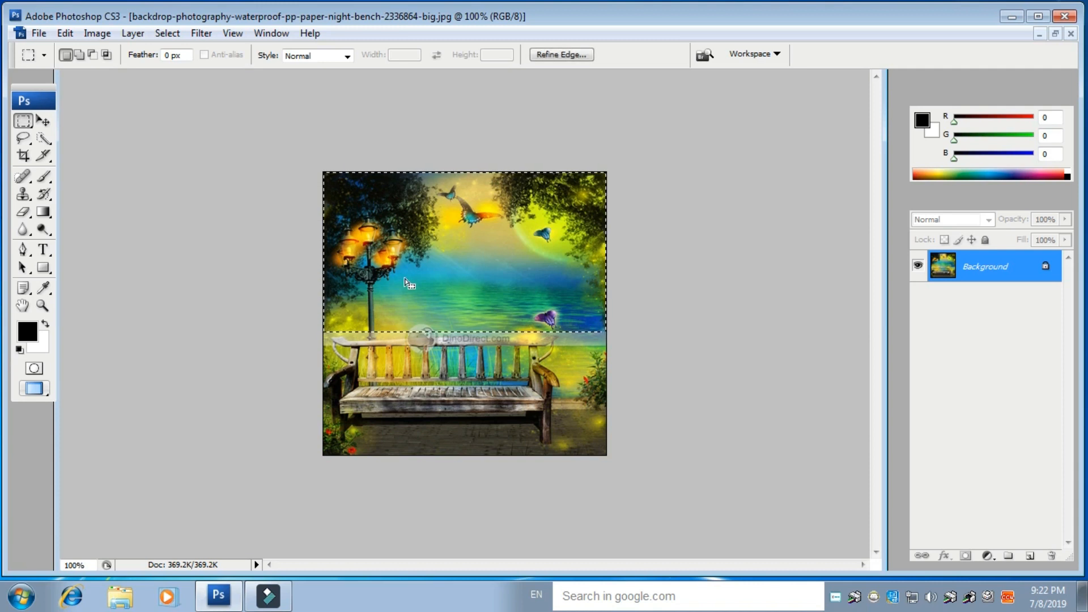
- Copy the selected backdrop area into the upper-left corner of the blank document with the Move tool
left_click(1055, 34)
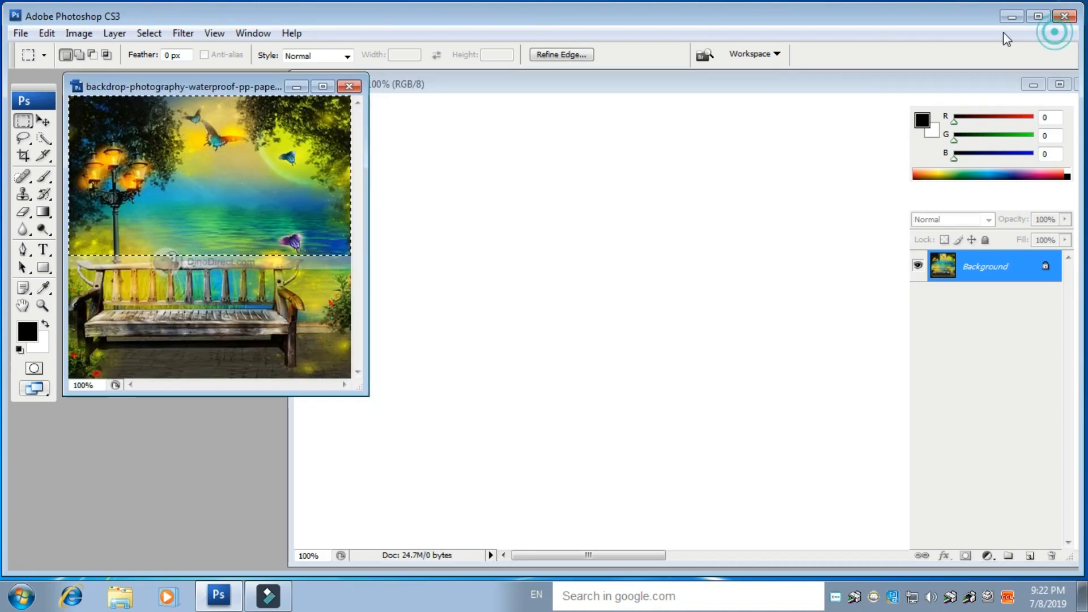
left_click(42, 121)
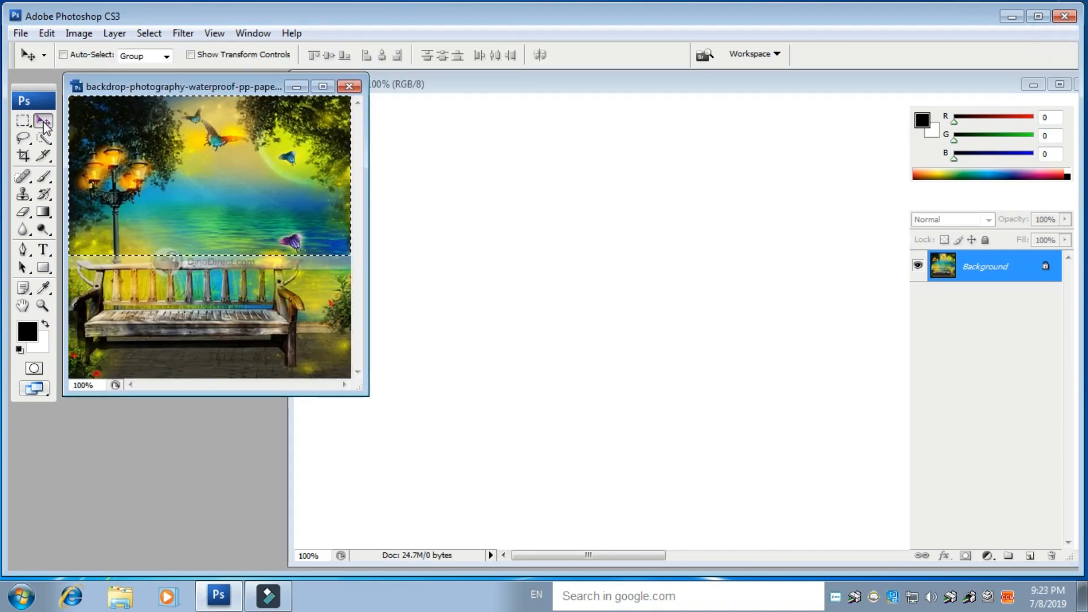
left_click_drag(170, 199, 413, 175)
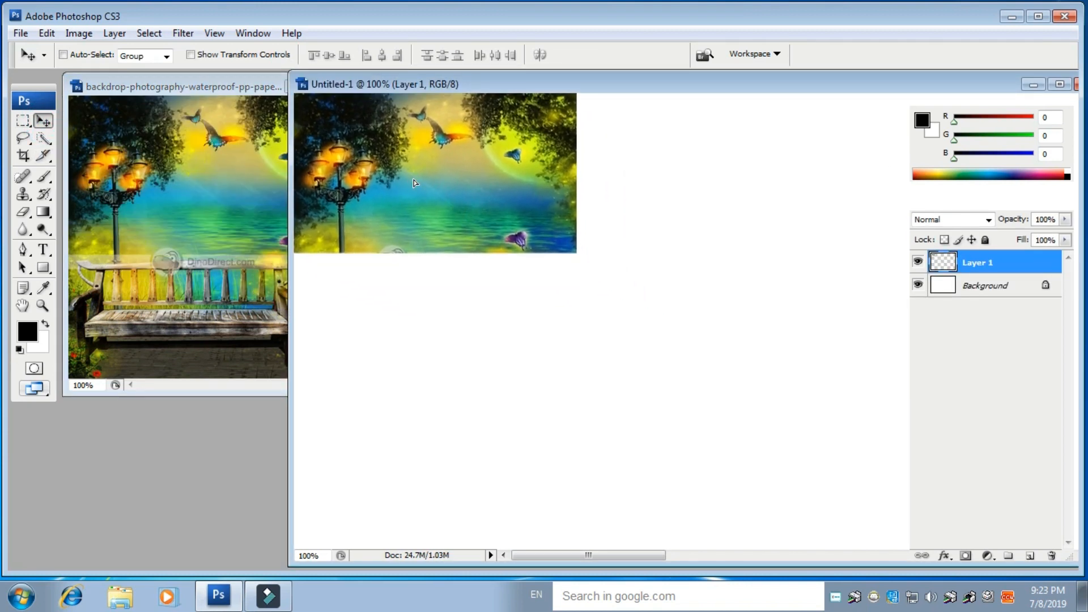
- Scale the pasted scenery layer with Free Transform to about 1072% width and 1194% height so it covers the whole canvas
mouse_move(645, 73)
left_mouse_down()
mouse_move(583, 130)
mouse_move(383, 124)
left_mouse_up()
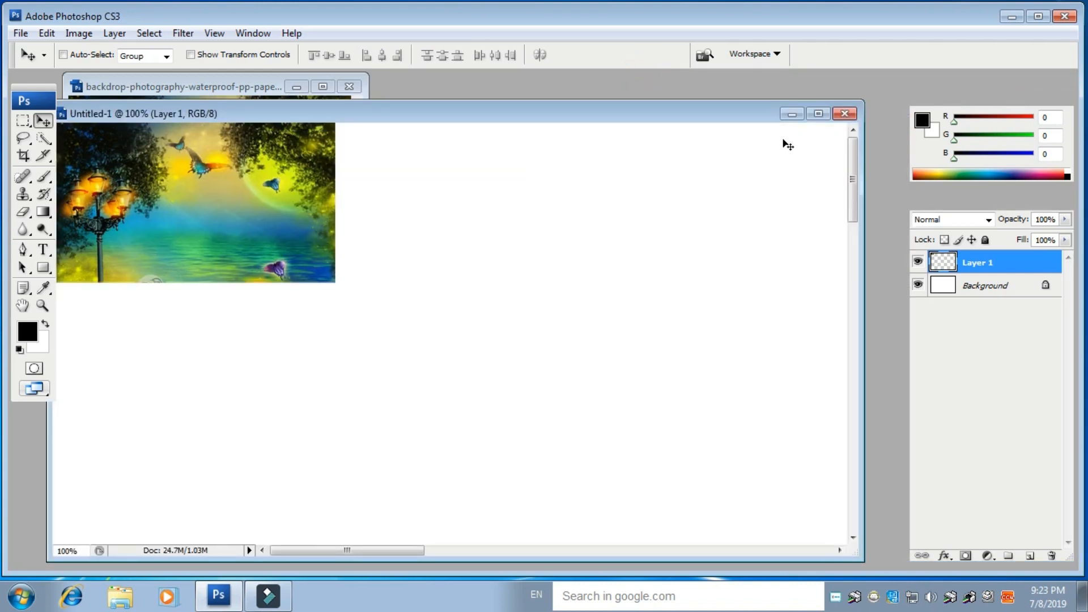
left_click(816, 113)
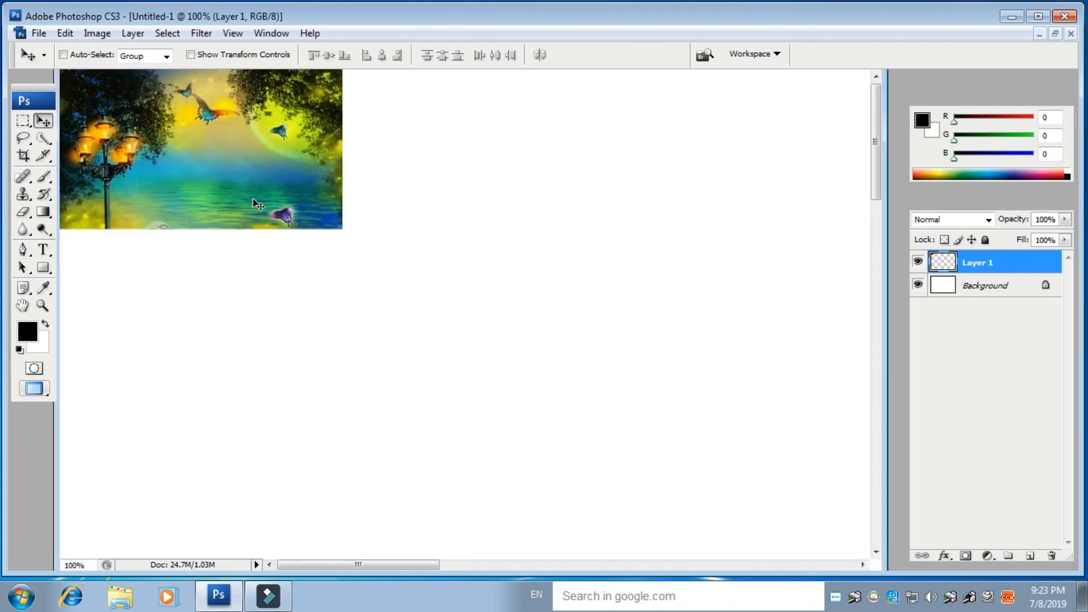
key("ctrl+minus")
key("ctrl+minus")
key("ctrl+minus")
key("ctrl+minus")
key("ctrl+minus")
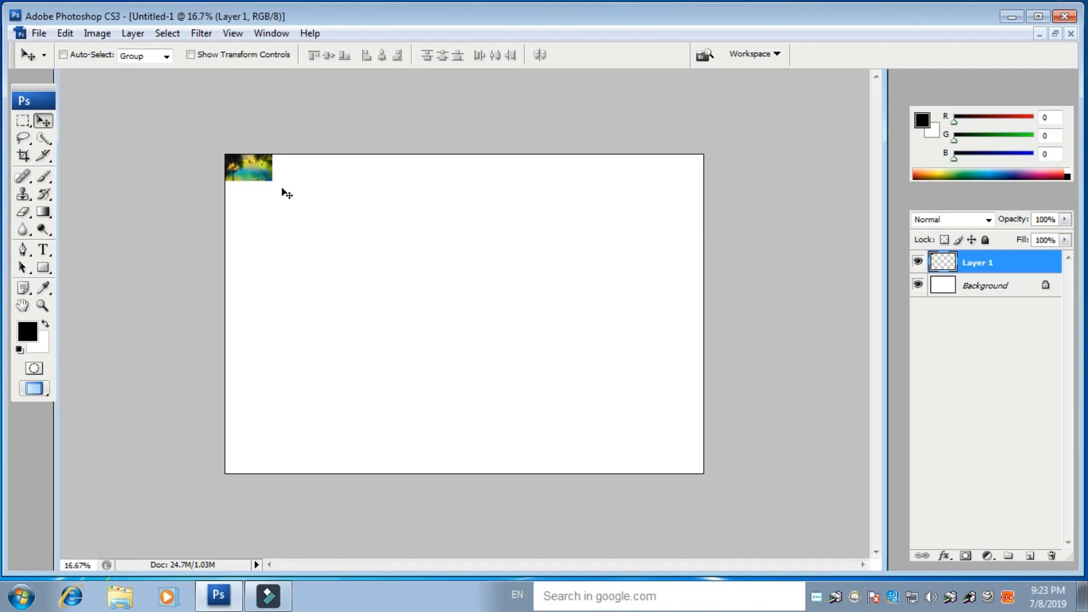
key("ctrl+t")
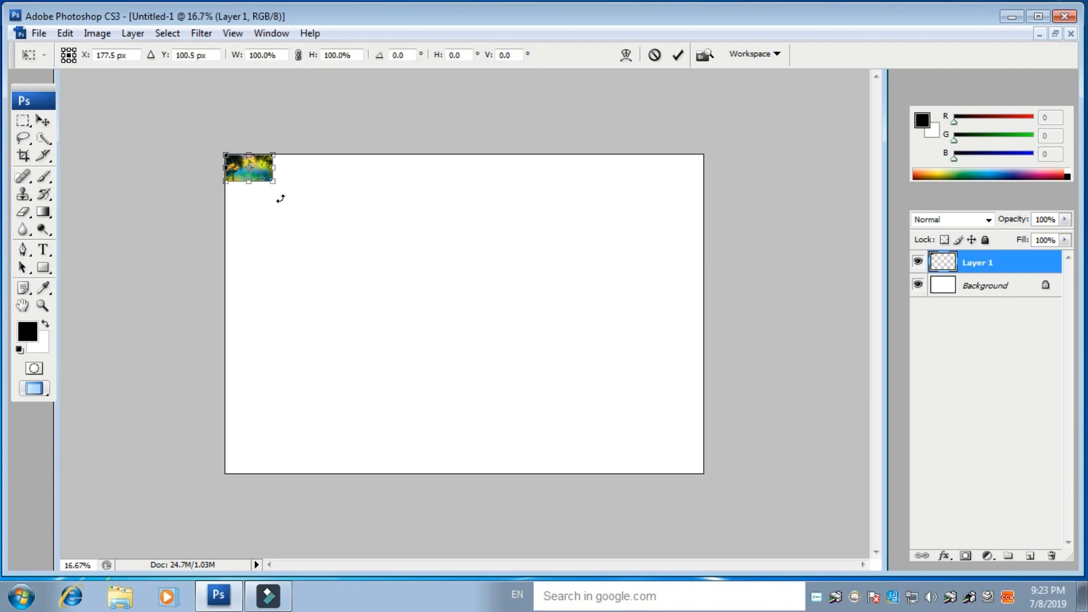
left_click_drag(273, 182, 742, 392)
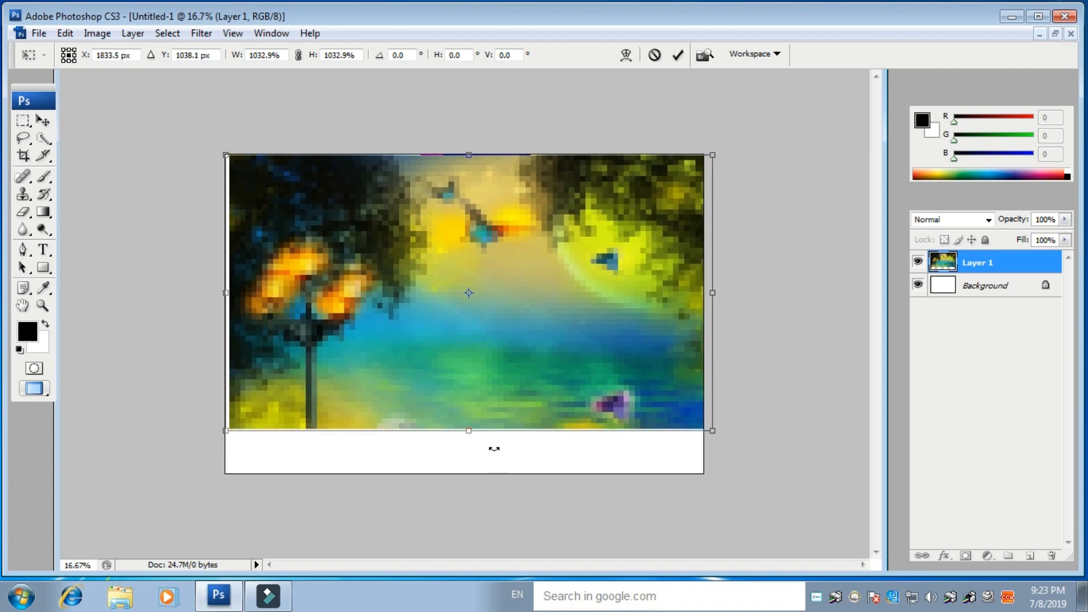
left_click_drag(469, 433, 469, 474)
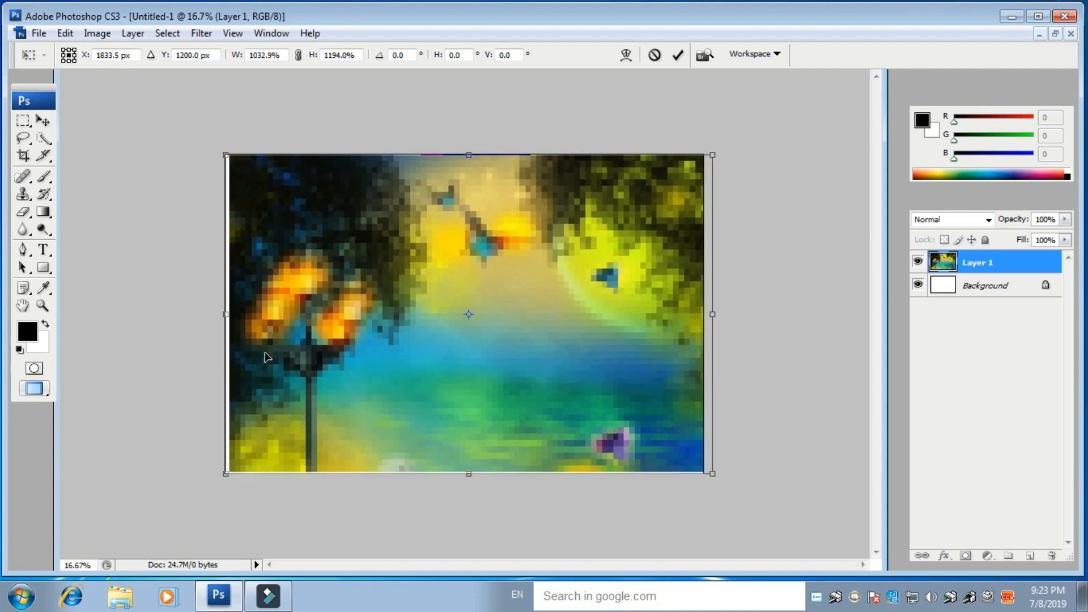
left_click_drag(225, 312, 206, 313)
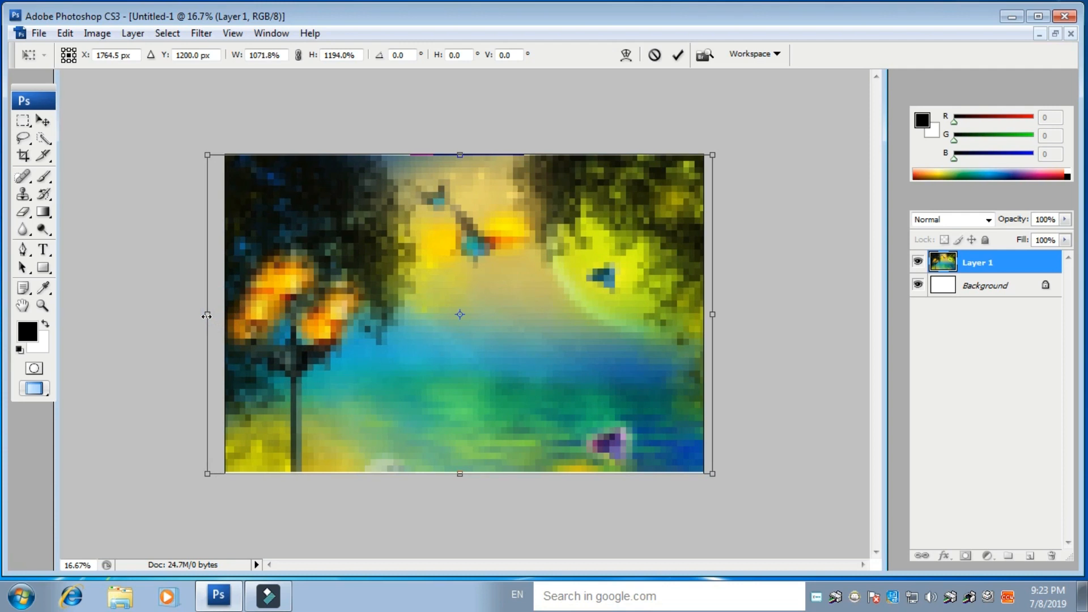
key("Return")
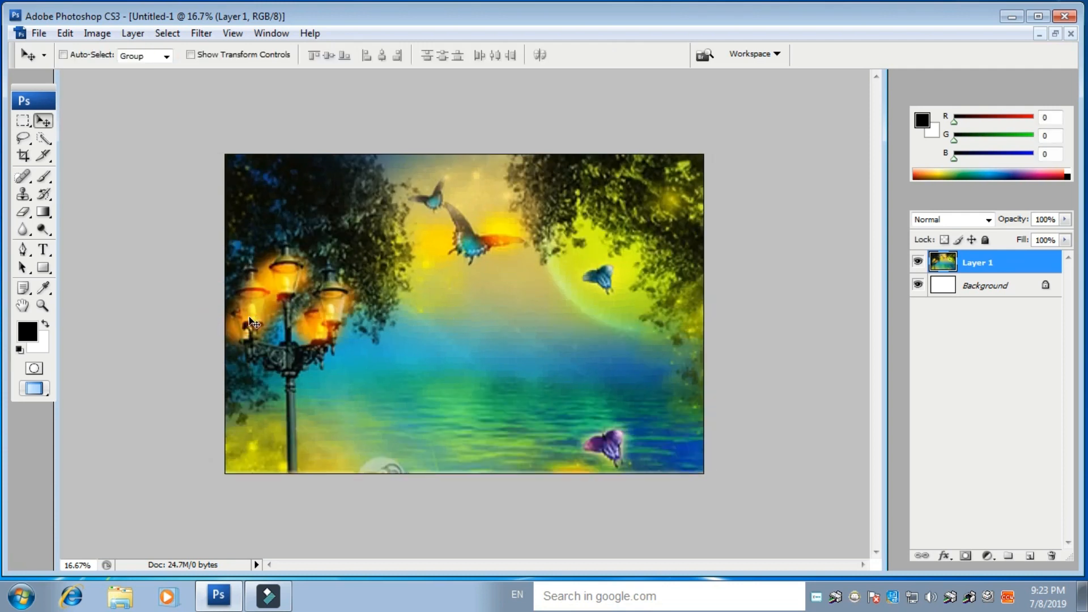
- Apply a Gaussian Blur with a radius of 49.6 pixels to the scenery layer
left_click(201, 32)
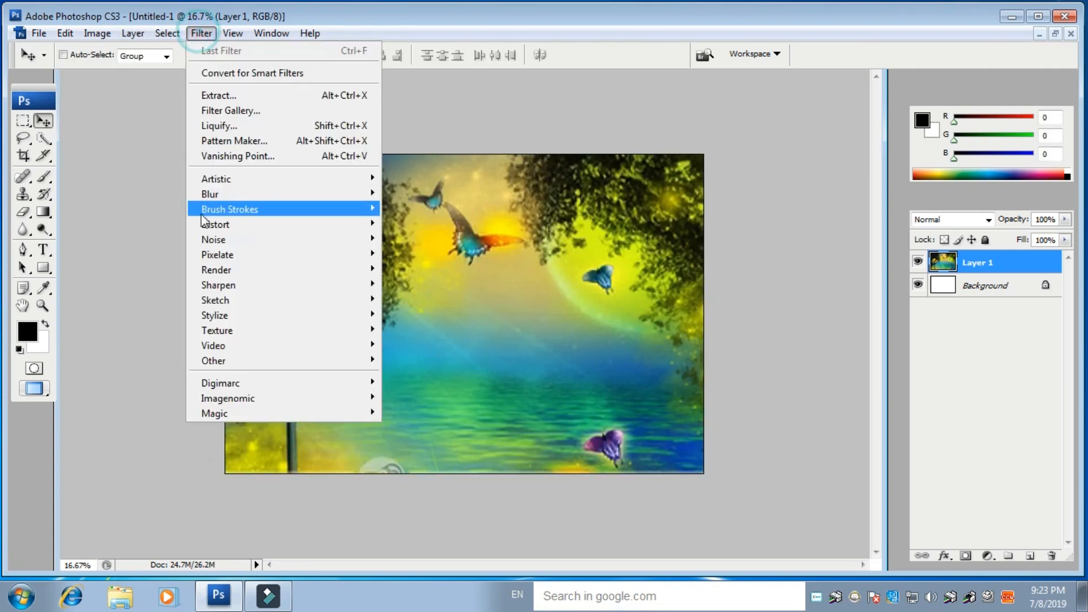
mouse_move(352, 199)
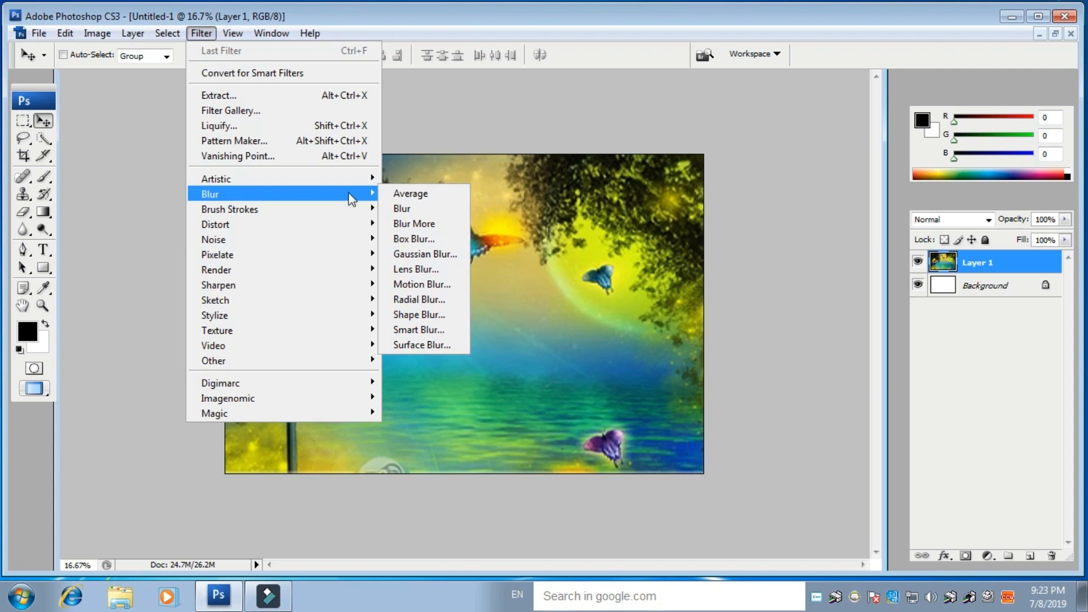
left_click(442, 255)
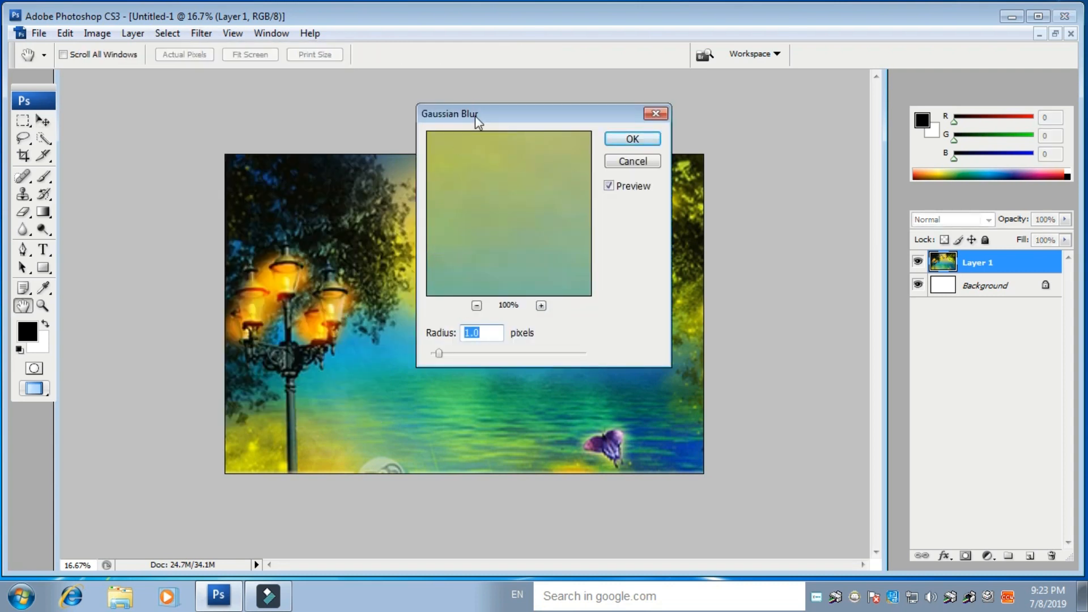
left_click_drag(475, 116, 681, 131)
left_click_drag(690, 373, 722, 372)
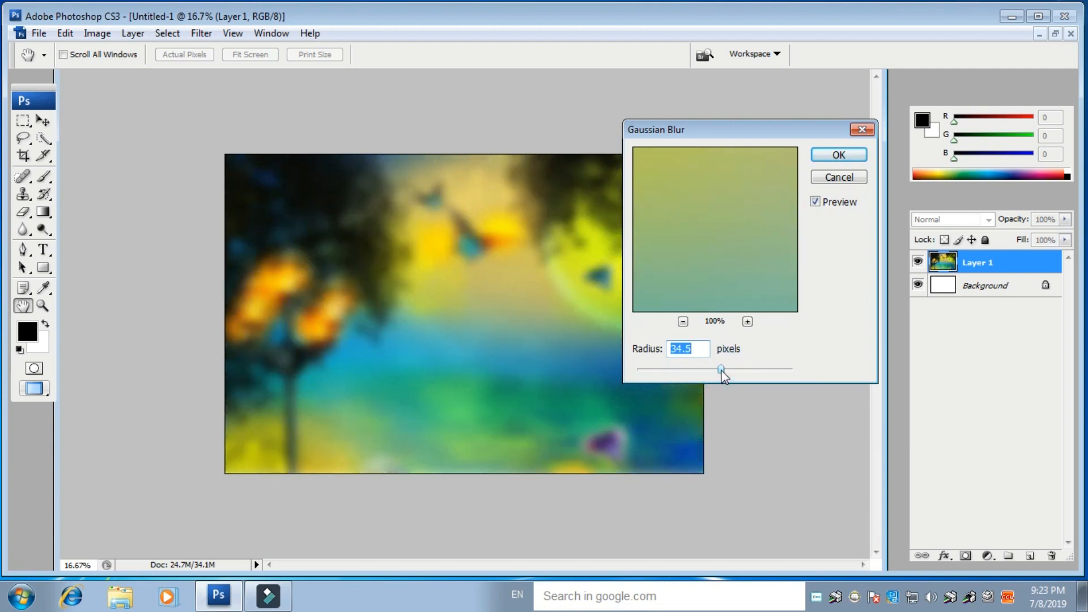
left_click(734, 368)
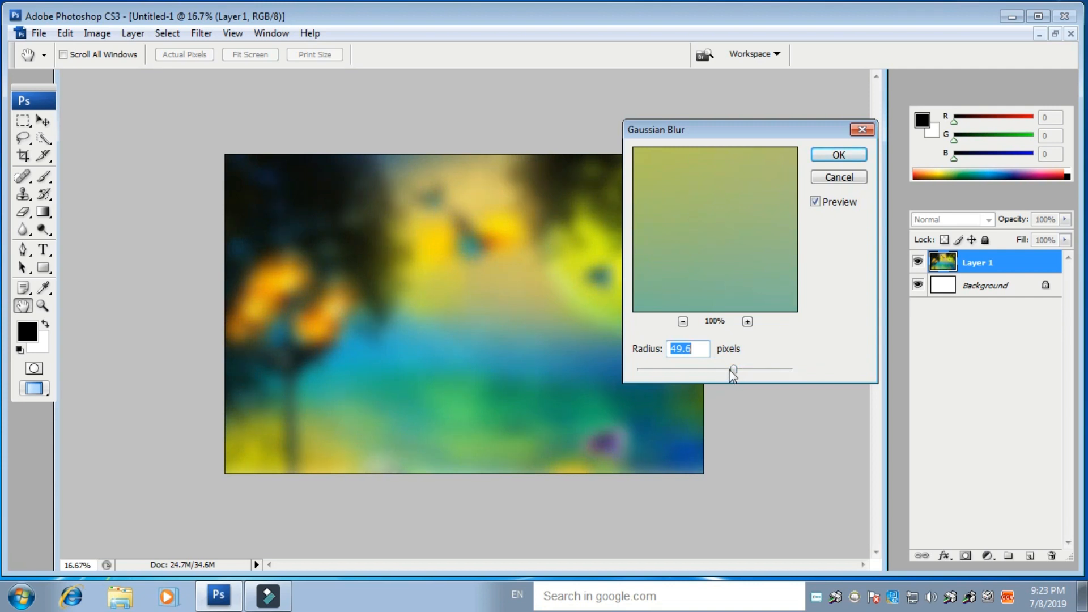
left_click(836, 156)
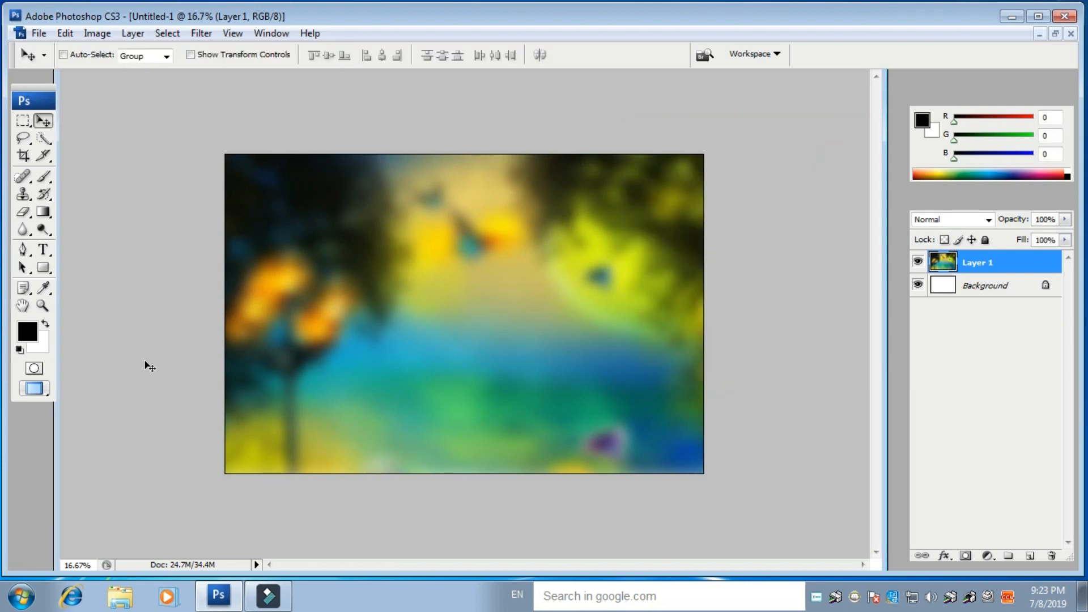
- Close the original bench backdrop picture, leaving only the blurred composition open
left_click(1055, 35)
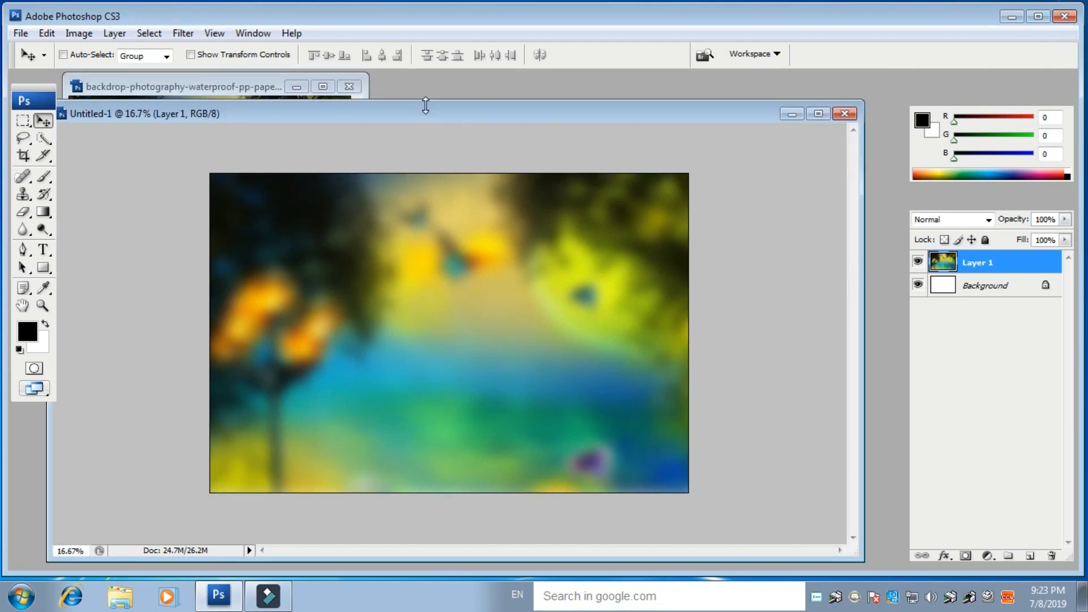
left_click(273, 82)
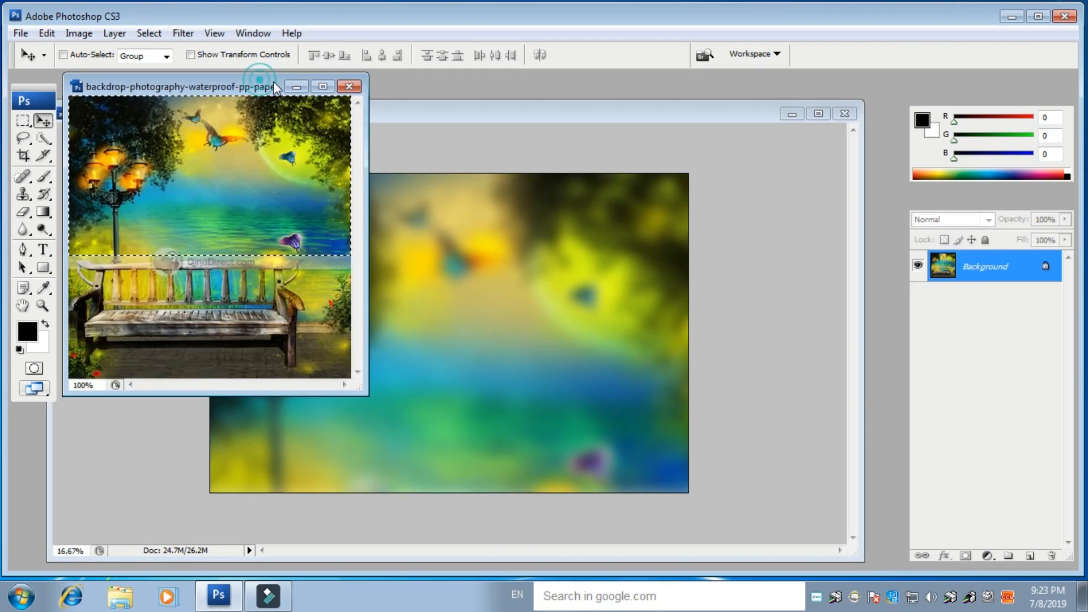
left_click(348, 87)
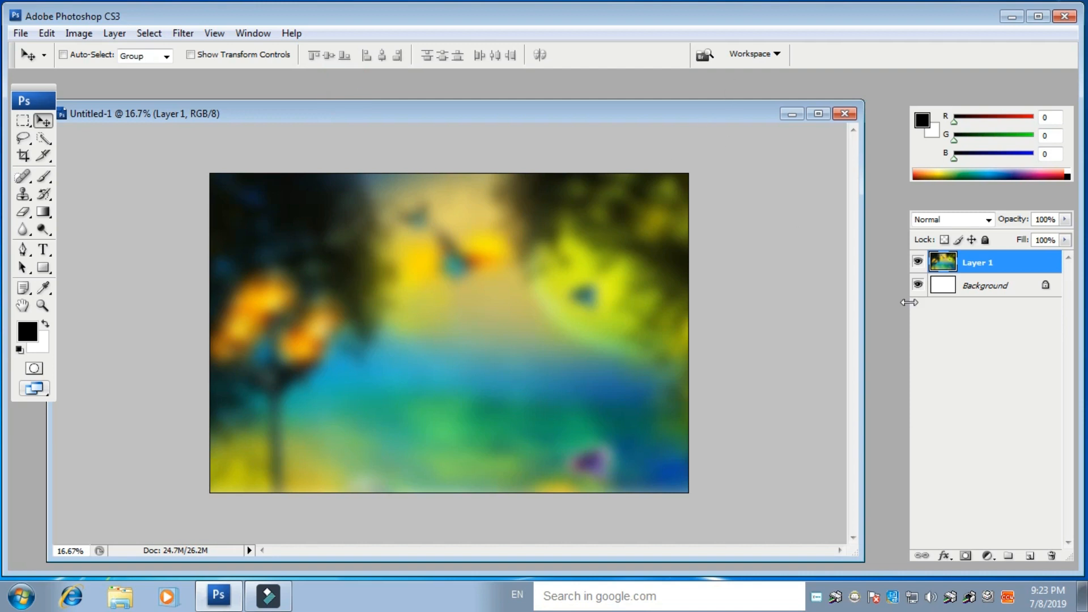
- Open the portraits pexels-photo-999515, pexels-photo-1372134 and pexels-photo-2115681 together from the Model folder on drive D
key("ctrl+o")
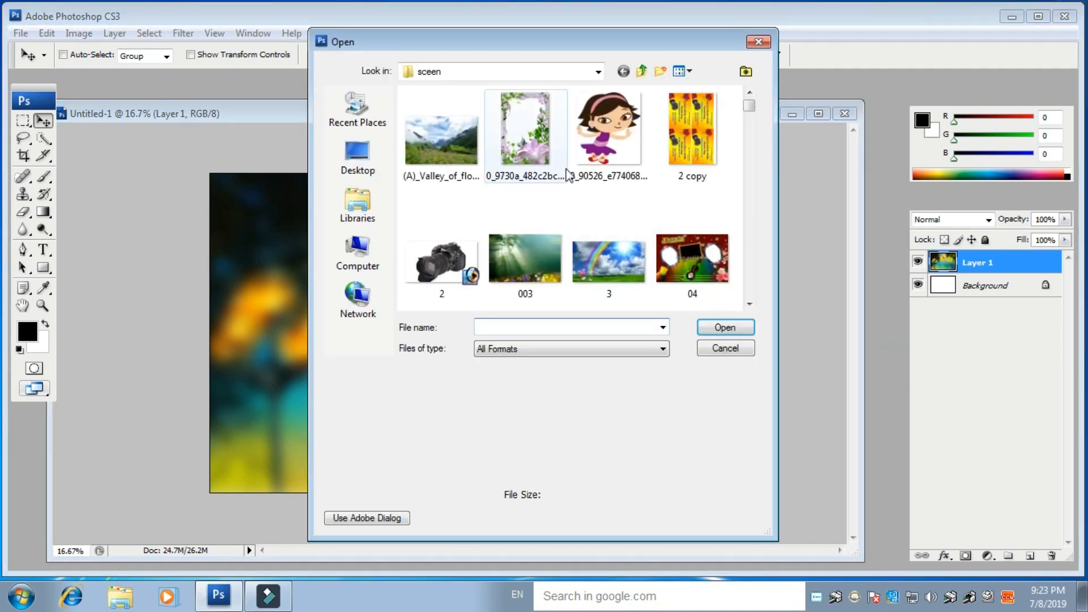
left_click(460, 72)
left_click(469, 178)
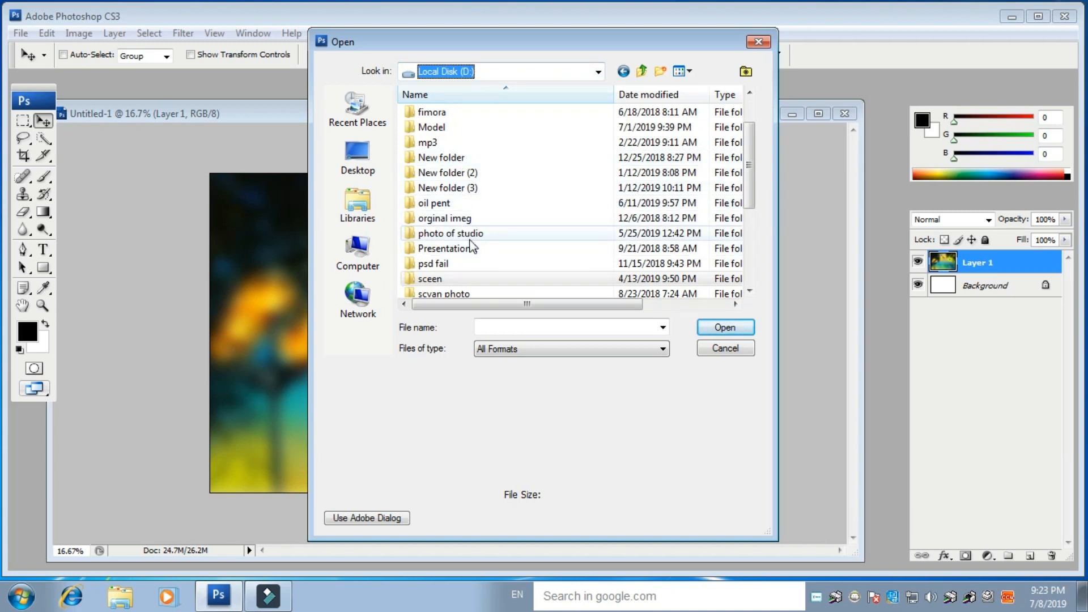
double_click(447, 130)
left_click_drag(743, 113, 767, 234)
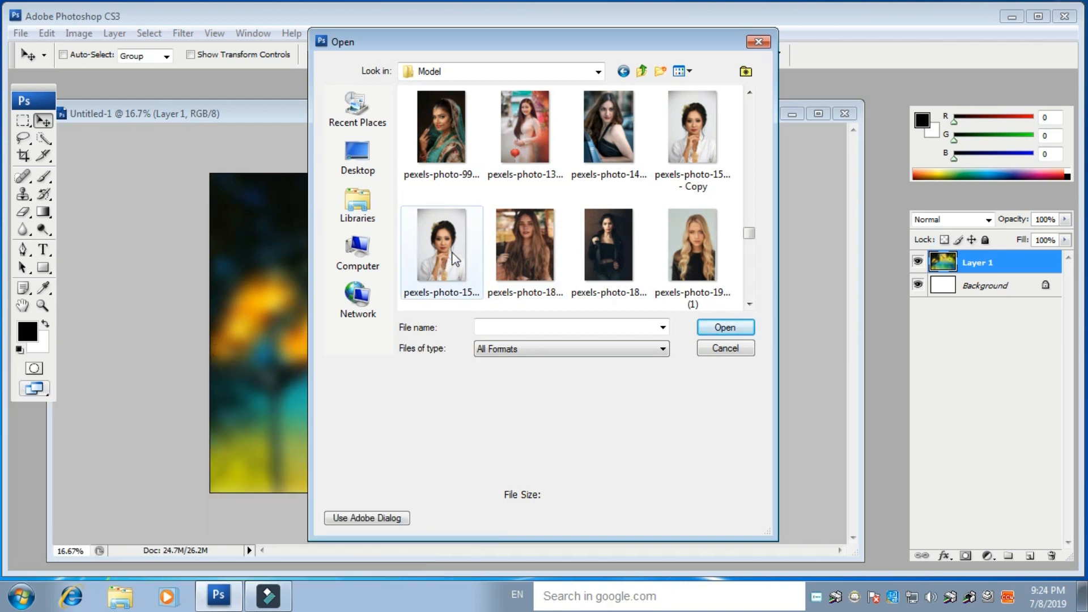
left_click(442, 133)
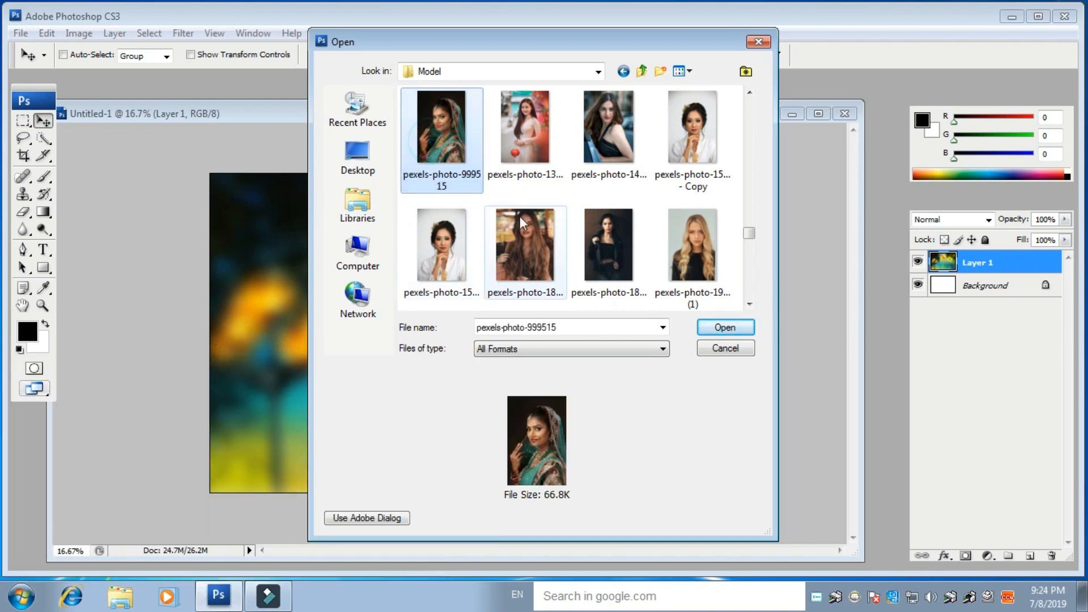
left_click(531, 135, "ctrl")
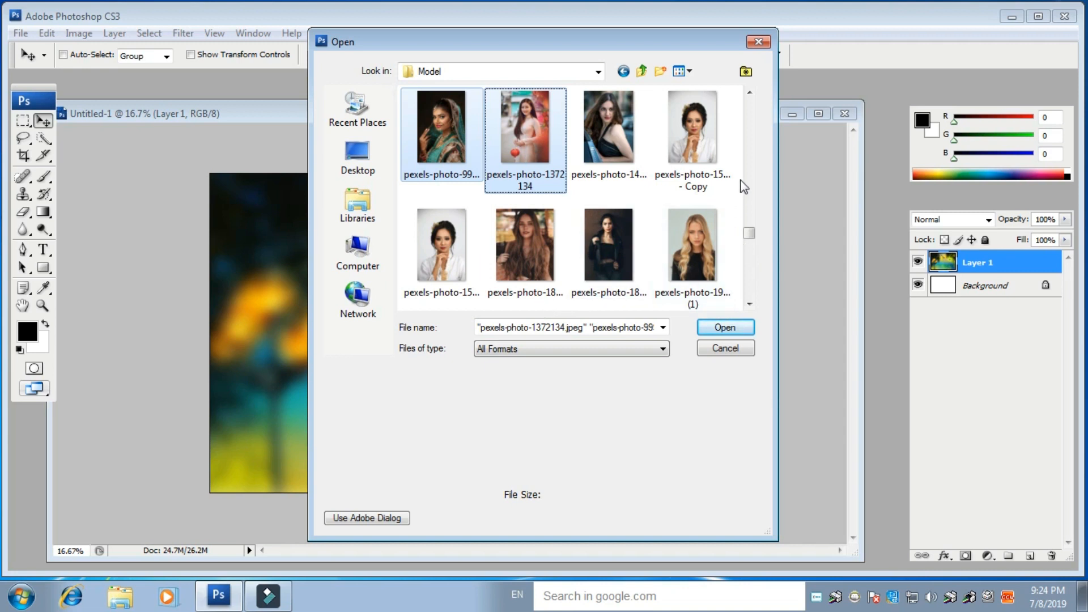
left_click_drag(748, 234, 751, 250)
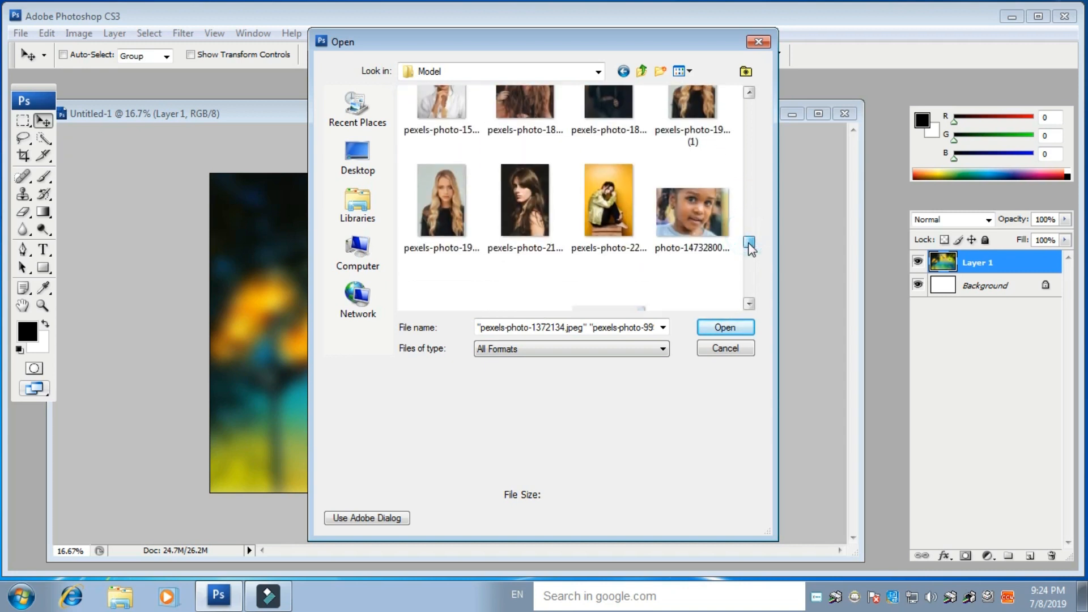
left_click(537, 226, "ctrl")
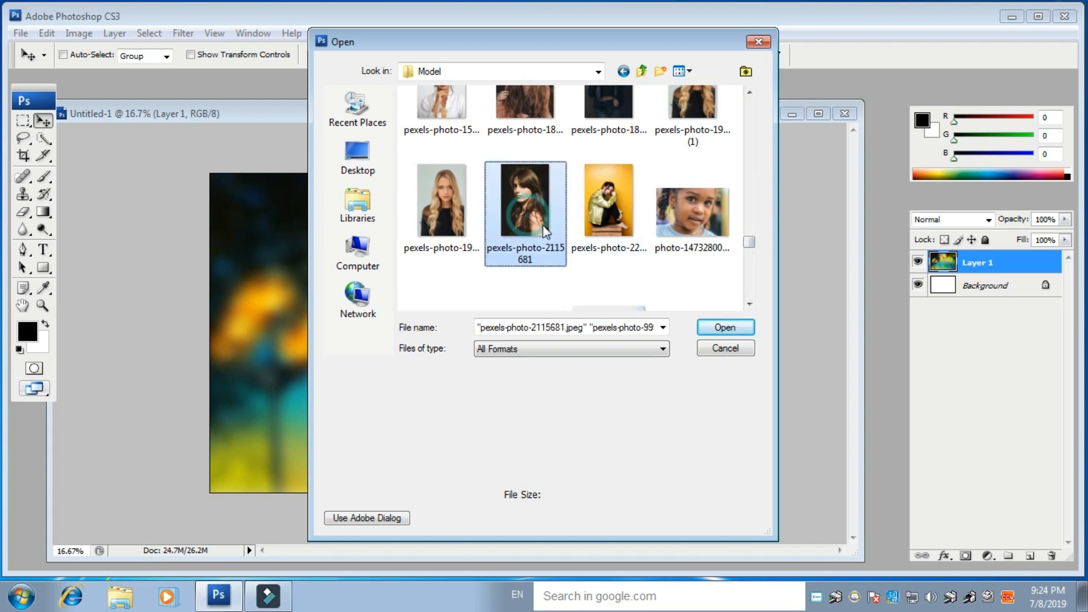
left_click(726, 327)
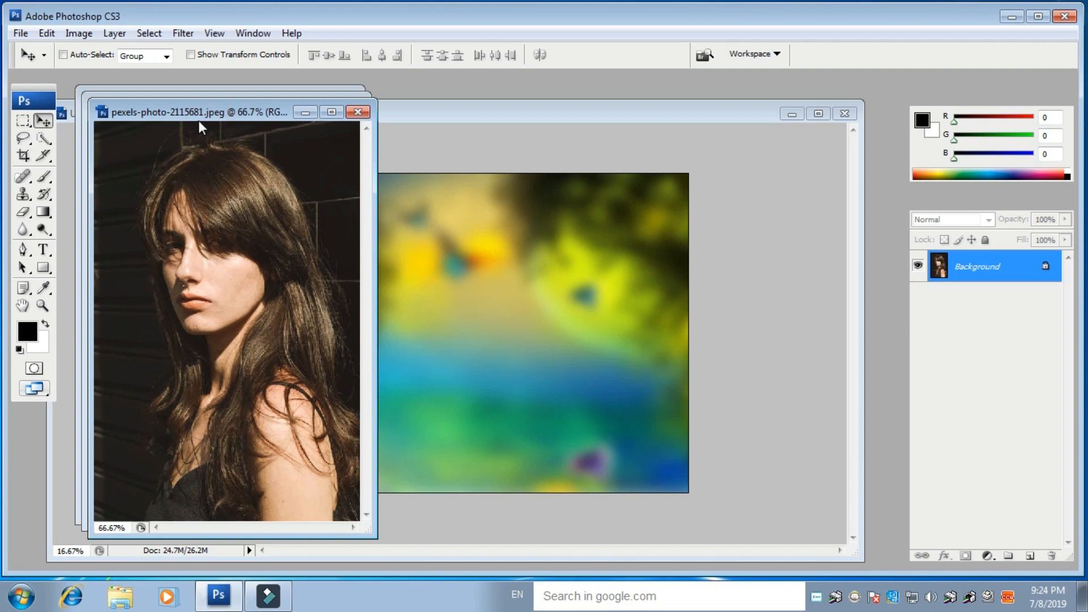
- Move the three portrait windows aside to the right so the blurred composition is uncovered
left_click_drag(185, 107, 681, 213)
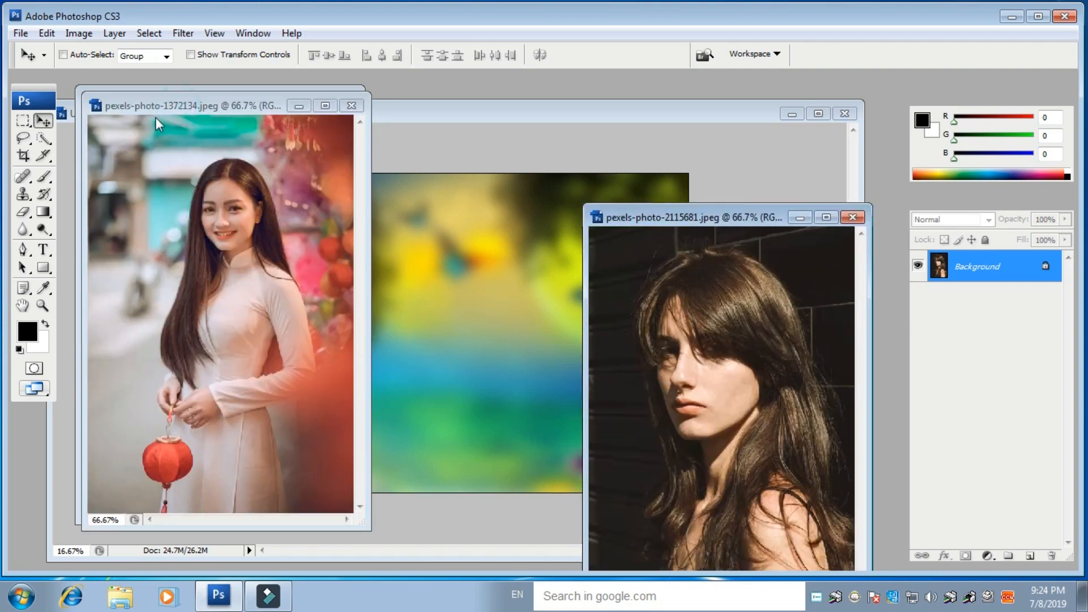
left_click_drag(159, 106, 734, 261)
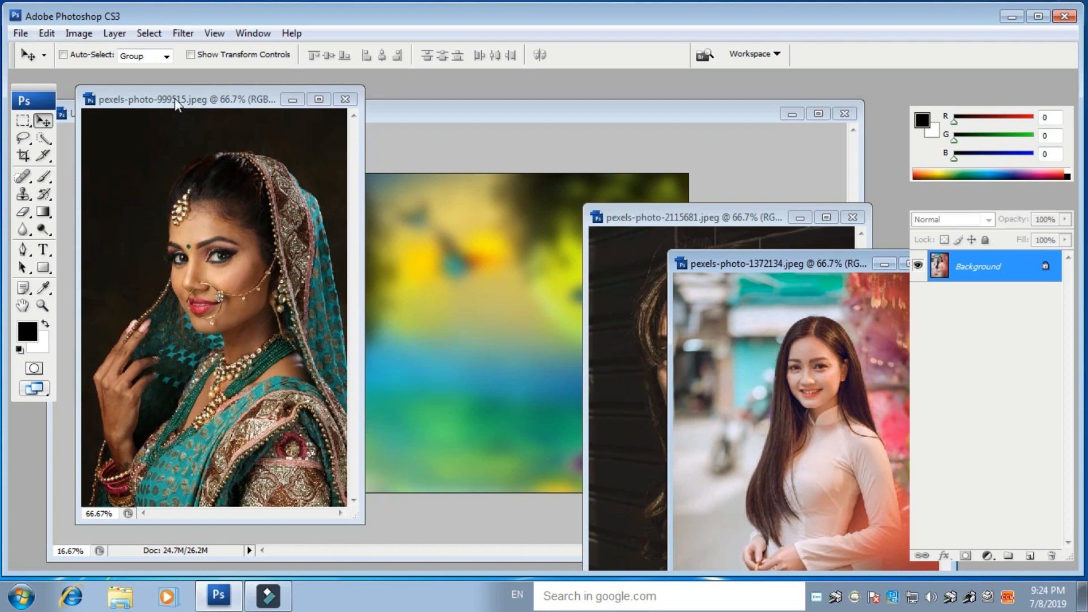
double_click(173, 98)
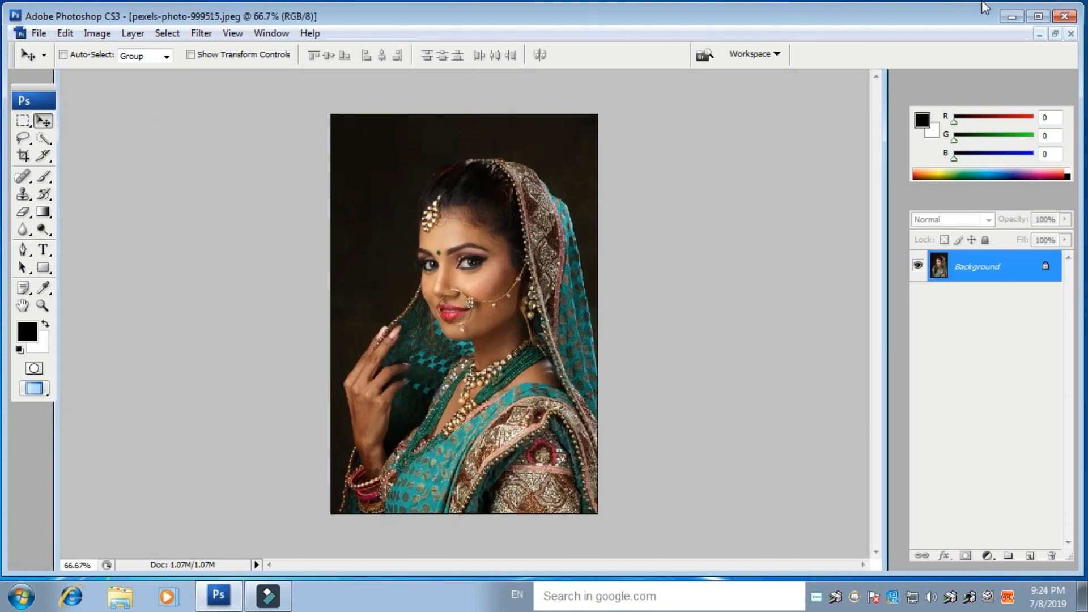
left_click(1054, 33)
left_click_drag(180, 99, 817, 162)
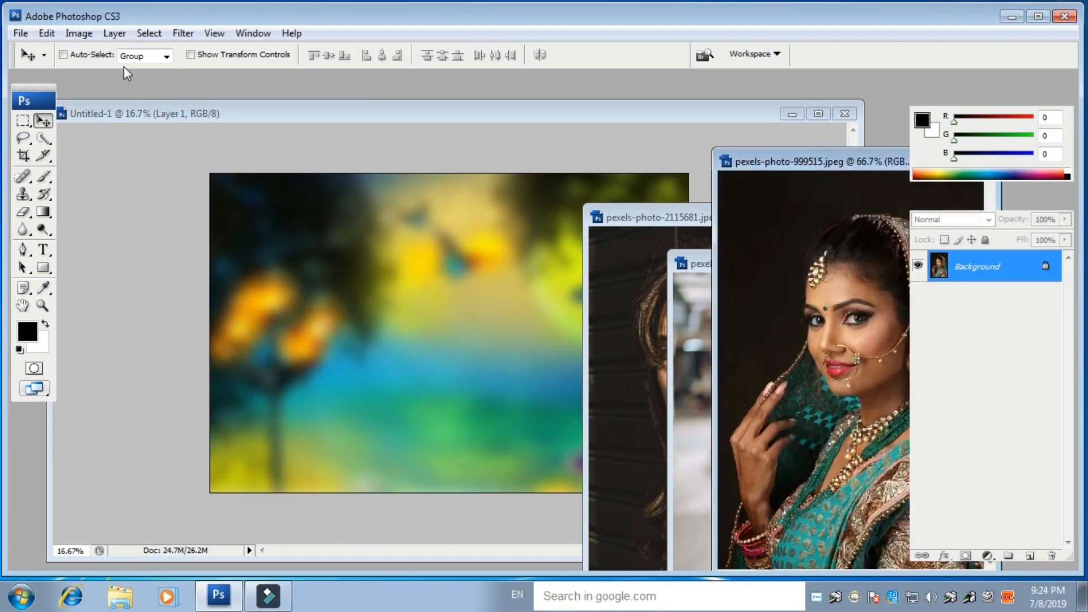
- Switch to the Custom Shape tool and replace its current shape presets with the Shapes set
left_click(42, 269)
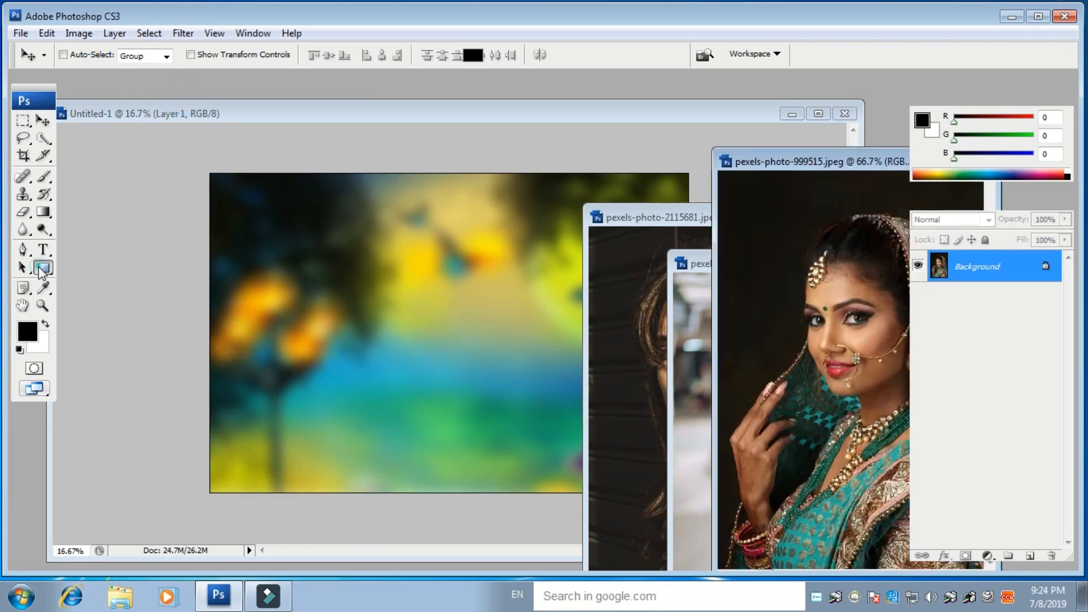
right_click(43, 271)
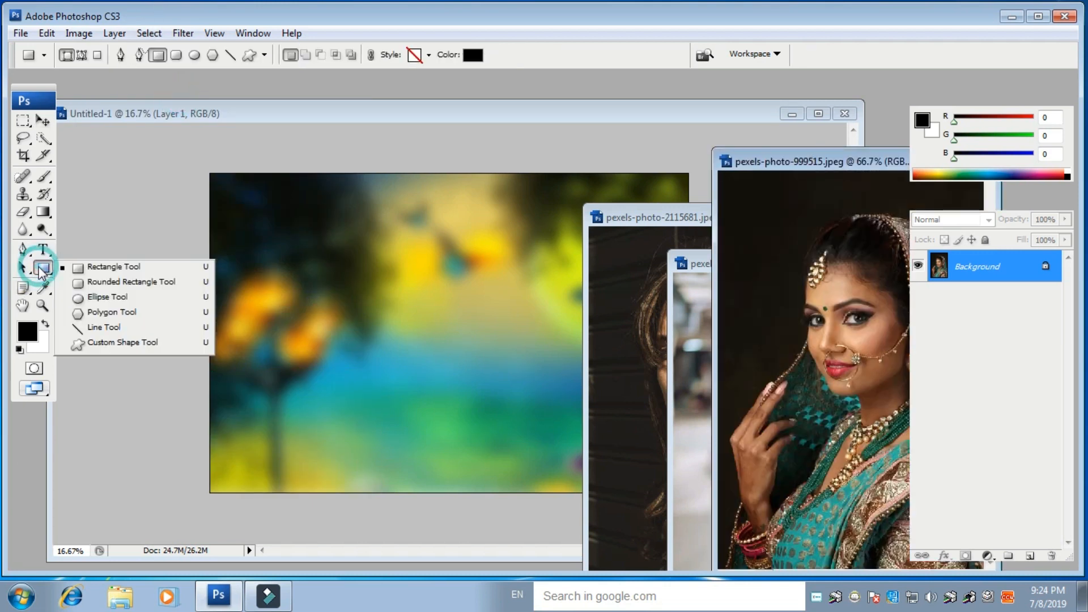
left_click(107, 344)
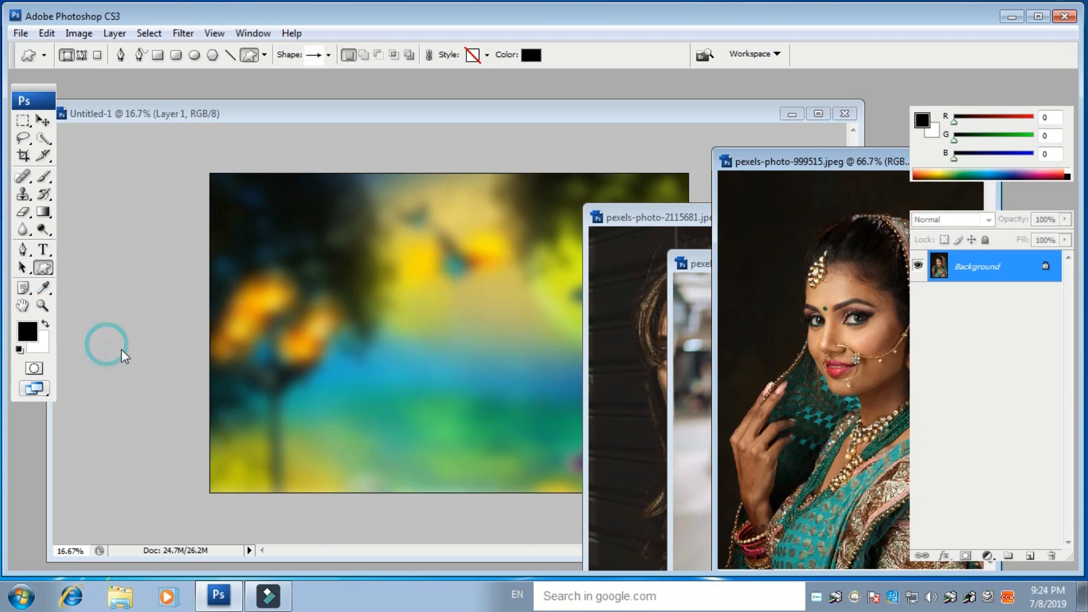
left_click(264, 55)
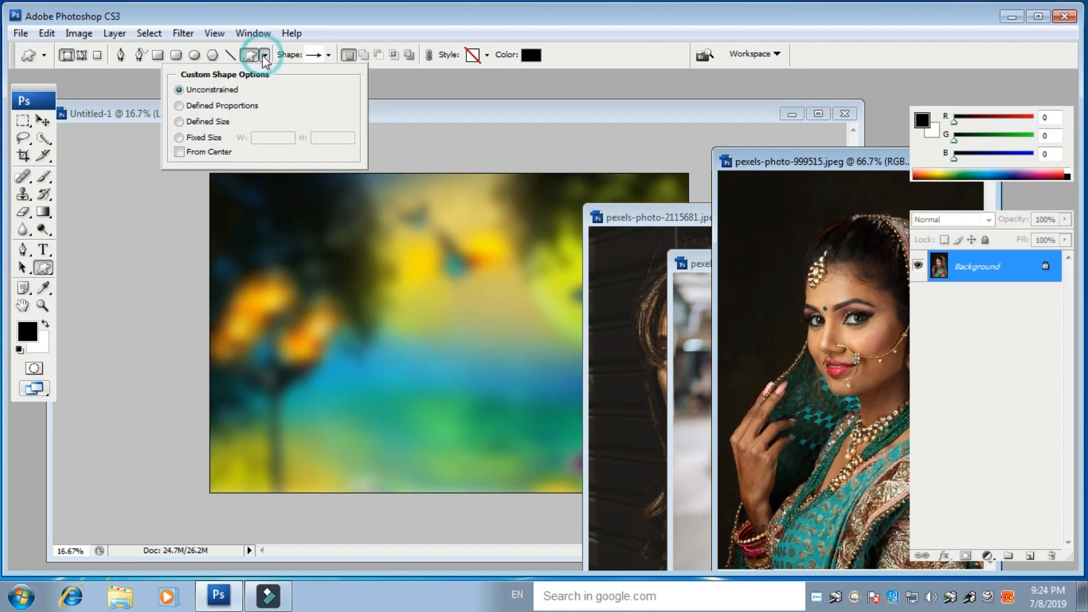
left_click(329, 55)
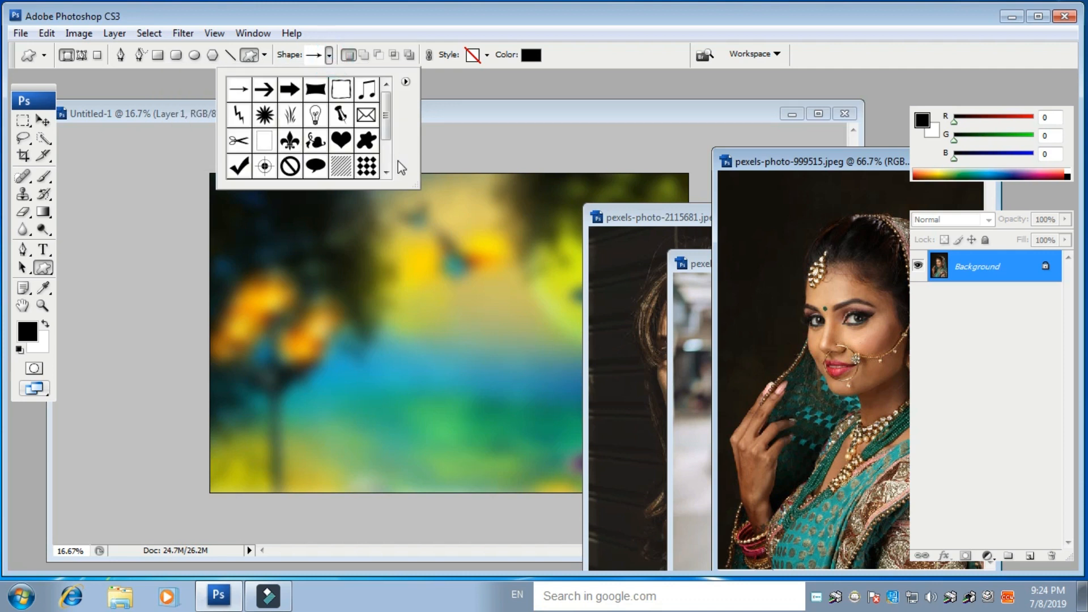
mouse_move(384, 126)
left_mouse_down()
mouse_move(390, 149)
mouse_move(392, 121)
mouse_move(393, 156)
mouse_move(385, 128)
left_mouse_up()
left_click(406, 81)
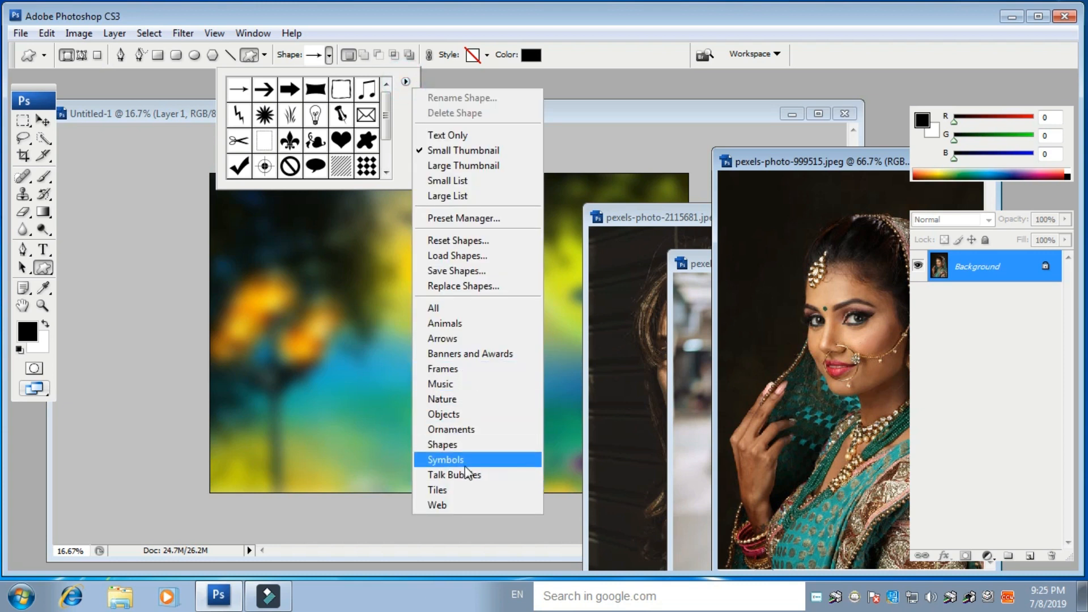
left_click(453, 445)
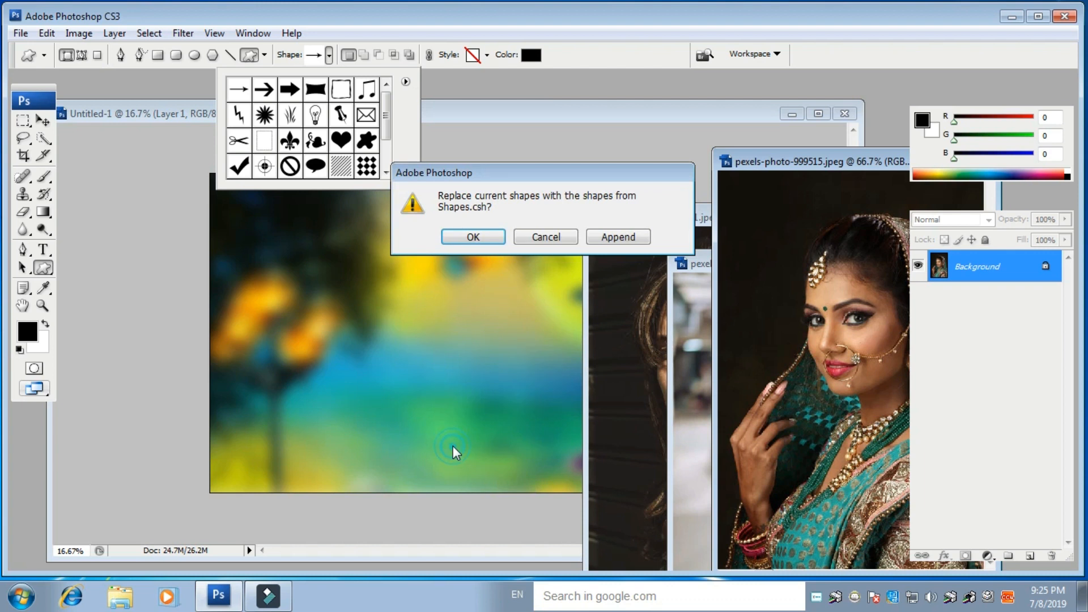
left_click(470, 241)
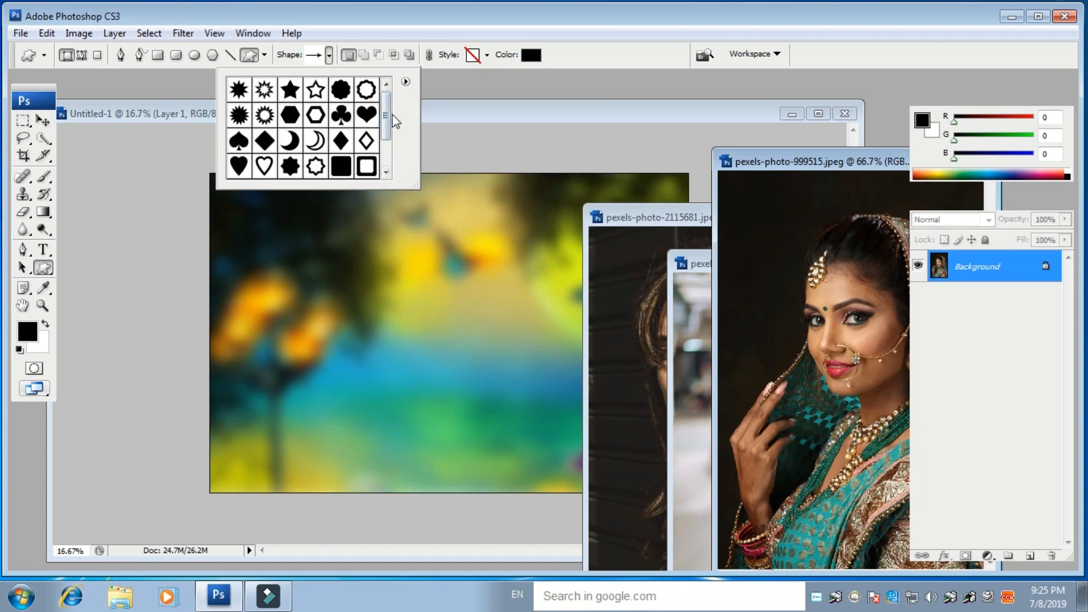
- Choose the solid hexagon shape and add a new layer above the blurred scenery in the composition
mouse_move(386, 120)
left_mouse_down()
mouse_move(390, 147)
mouse_move(382, 105)
left_mouse_up()
left_click(291, 117)
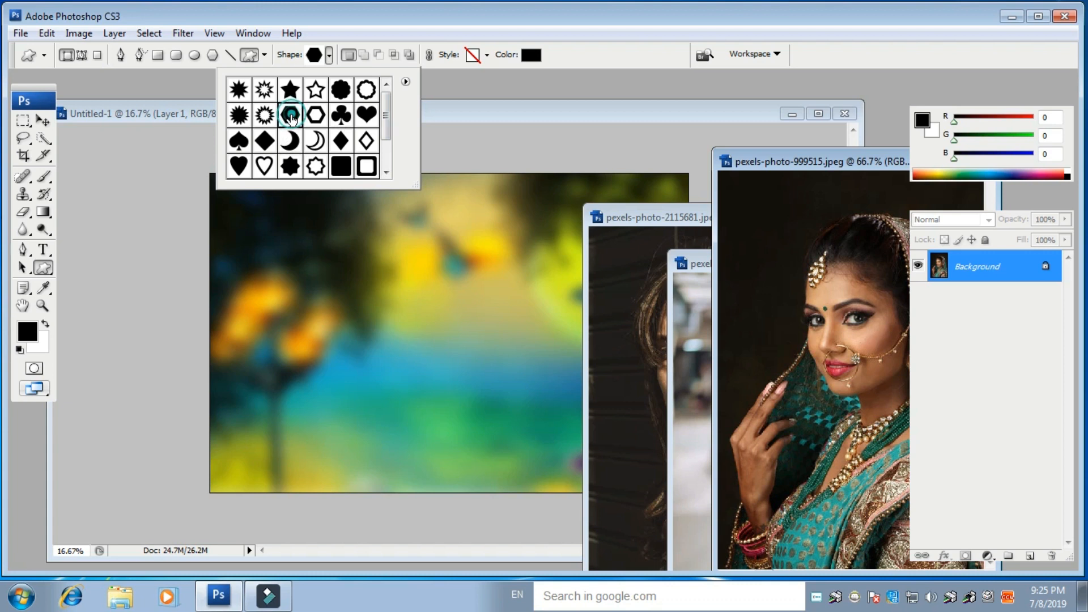
left_click(279, 256)
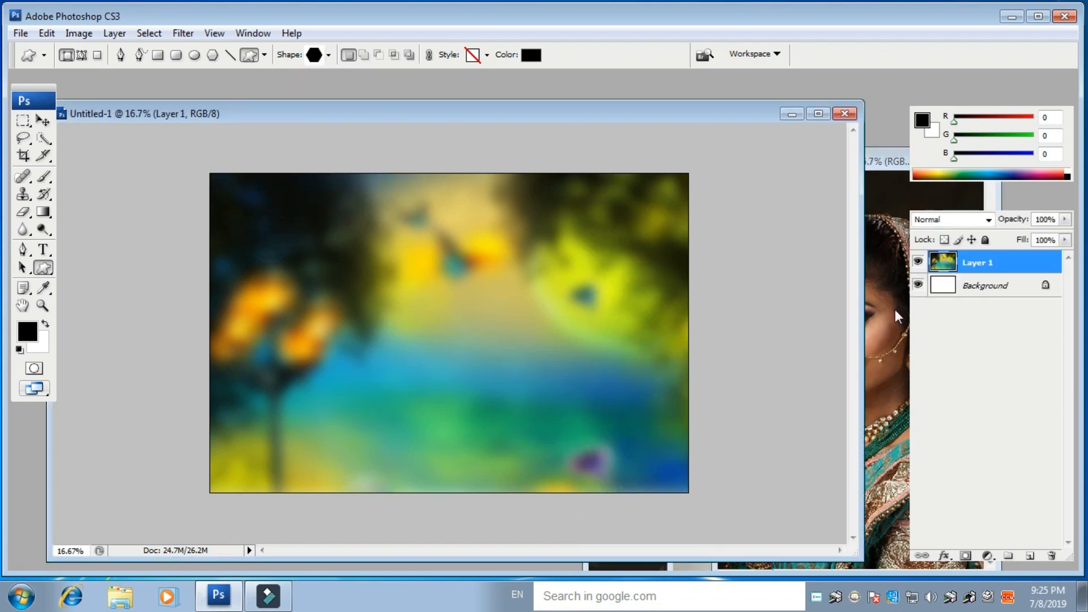
left_click(1030, 556)
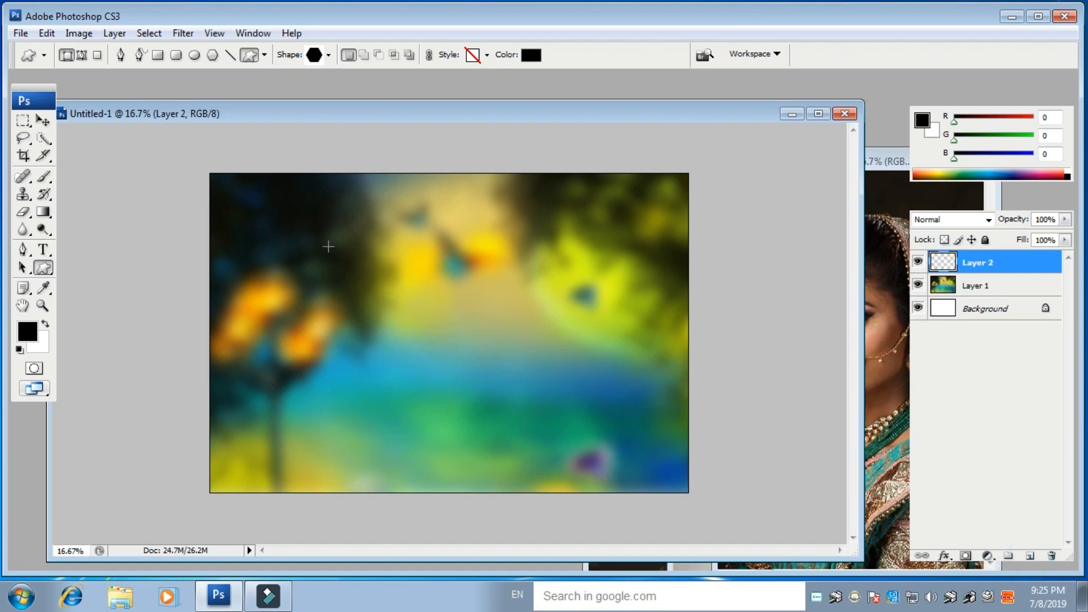
- Draw a large black hexagon, replacing a smaller first attempt, and move it into the canvas's upper-left corner
left_click_drag(231, 196, 315, 263)
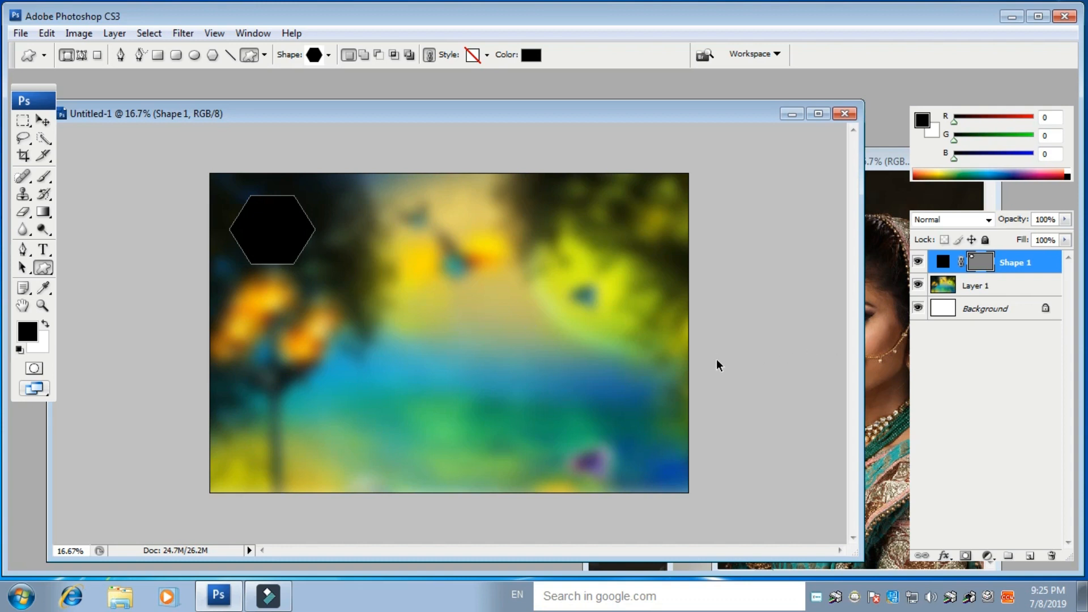
key("ctrl+z")
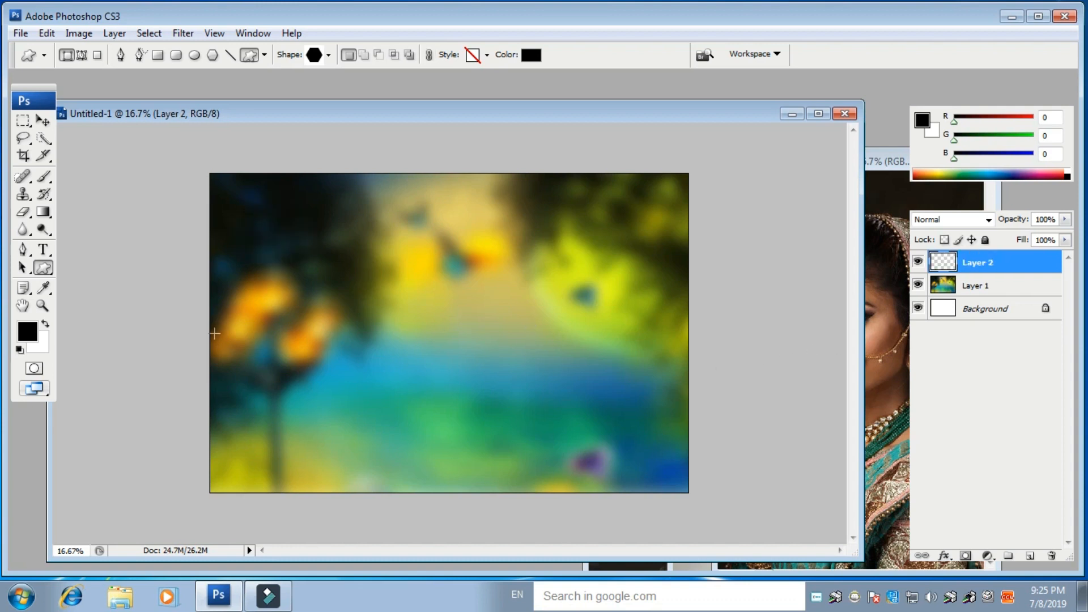
left_click_drag(240, 216, 378, 338)
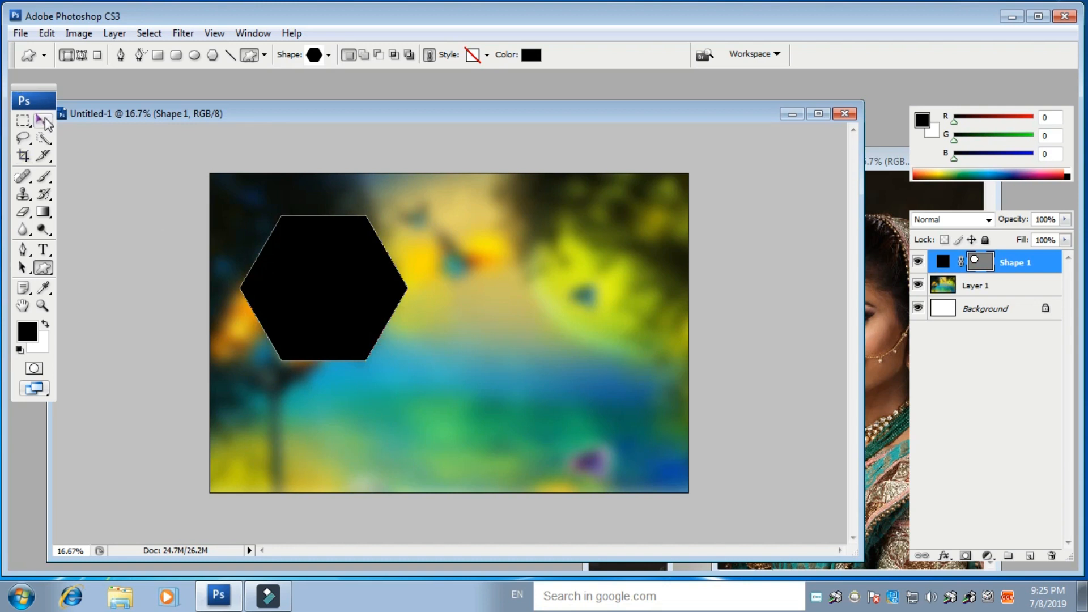
left_click(43, 122)
left_click_drag(311, 282, 297, 252)
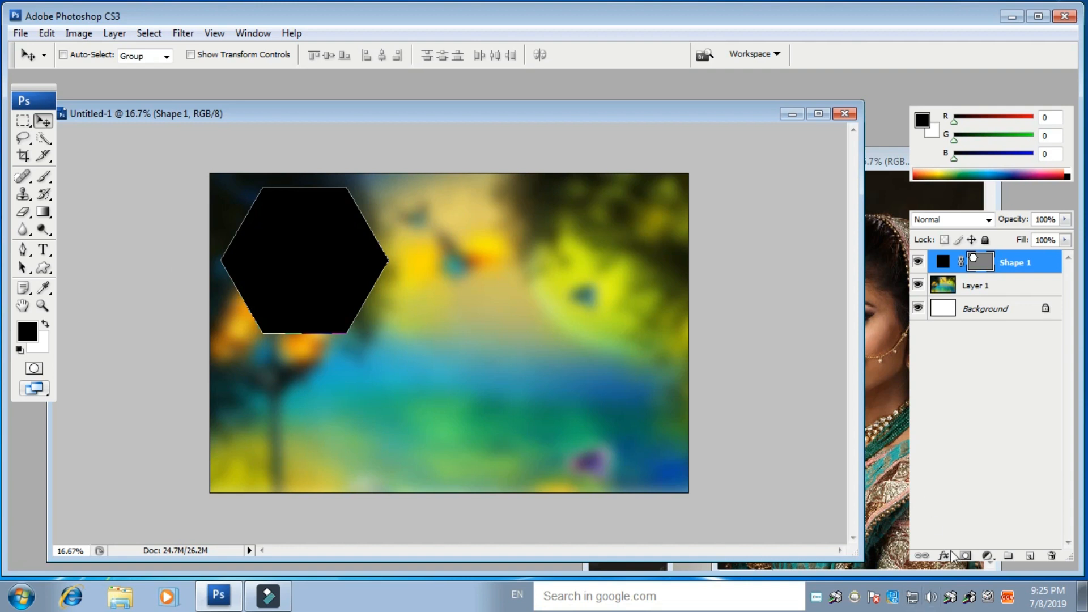
- Add a new layer and draw a solid black scalloped flower-like custom shape below the hexagon
left_click(1029, 557)
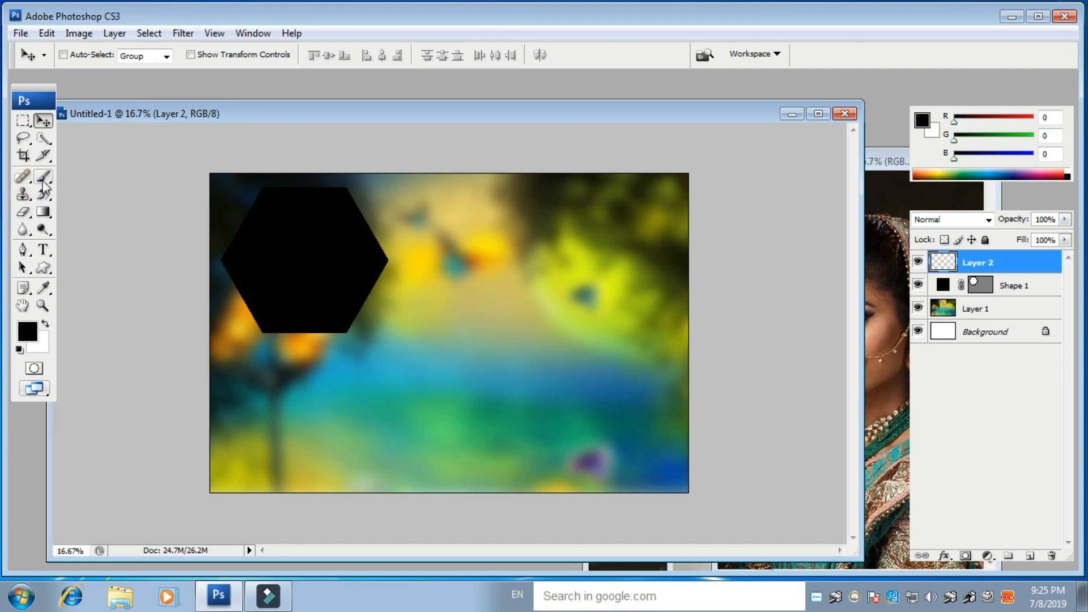
left_click(45, 270)
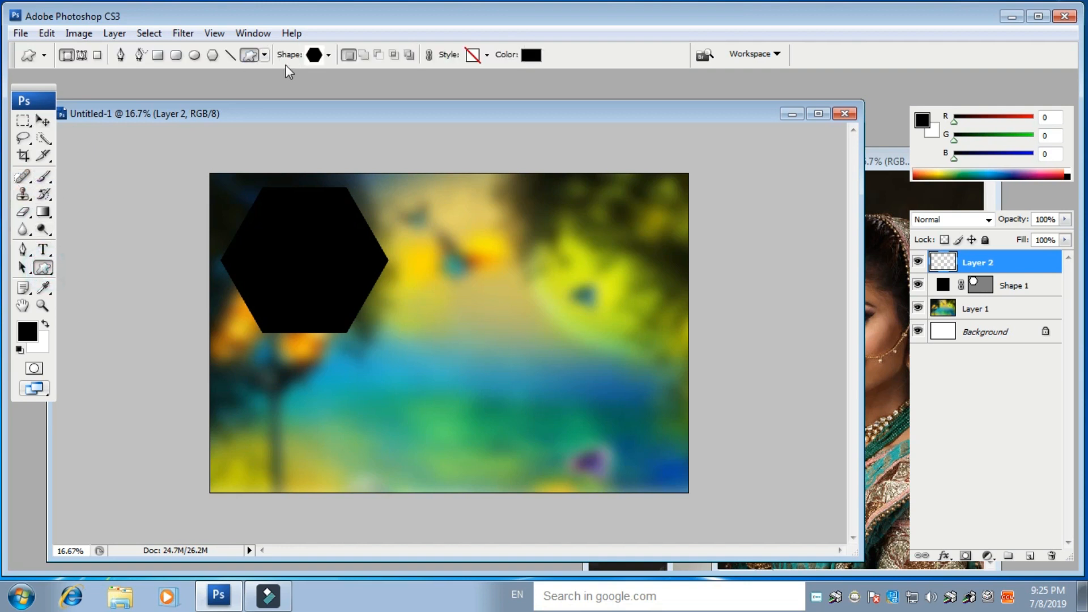
left_click(328, 55)
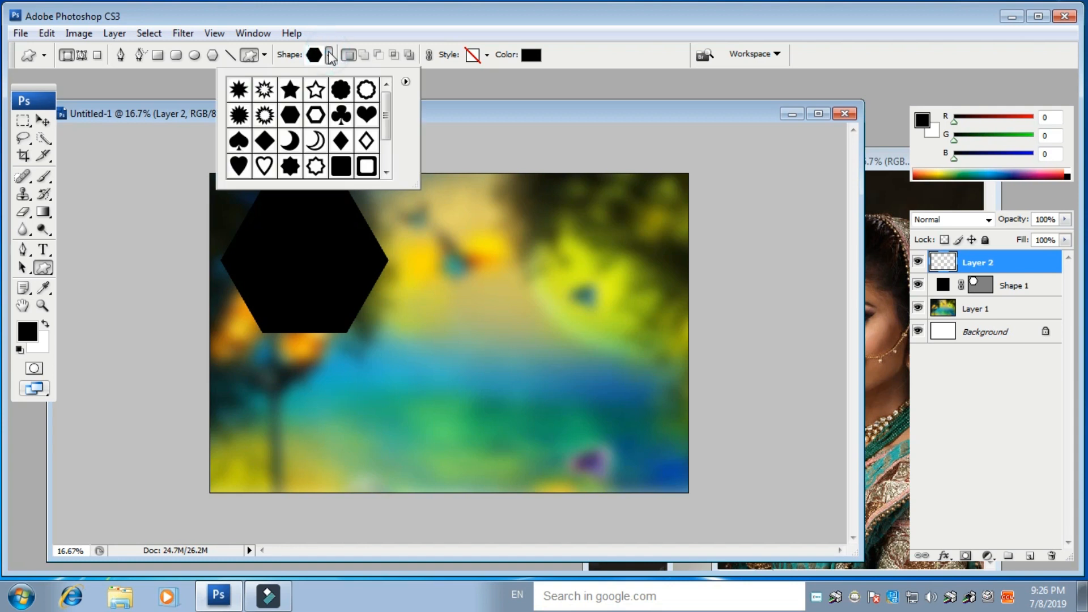
left_click(340, 89)
left_click(233, 369)
left_click_drag(233, 369, 381, 481)
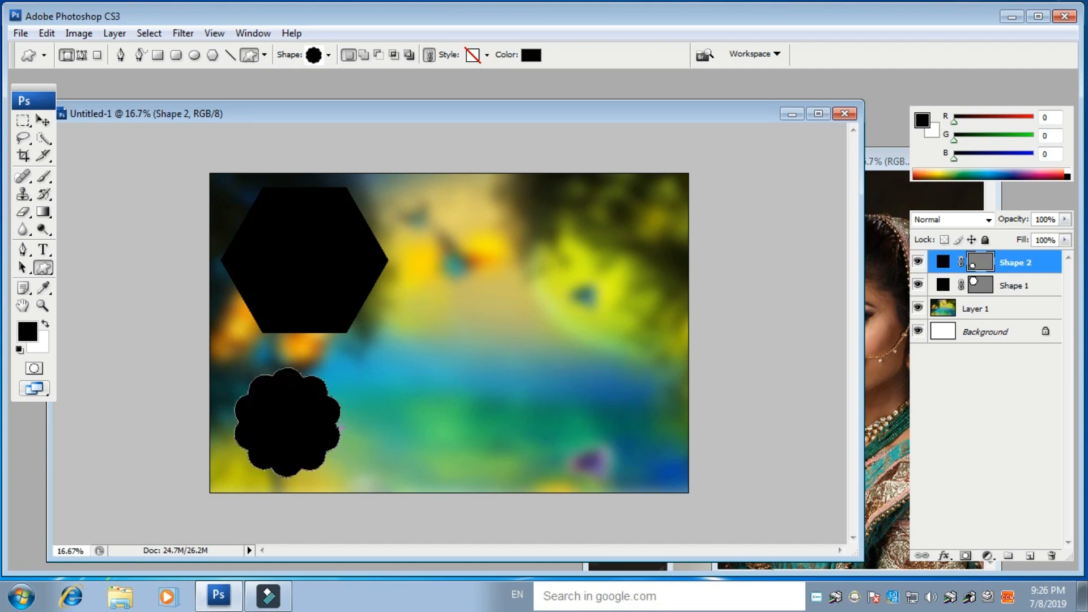
- Scale the scalloped shape proportionally to 126.5% with Free Transform and nudge it 30 px left under the hexagon
key("ctrl+t")
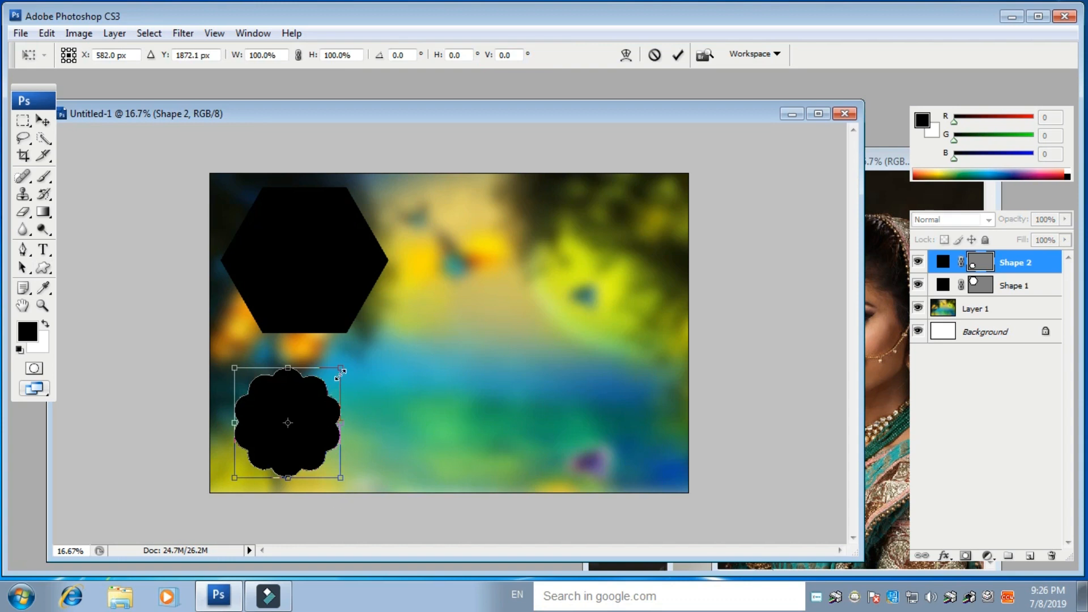
left_click_drag(349, 360, 369, 338)
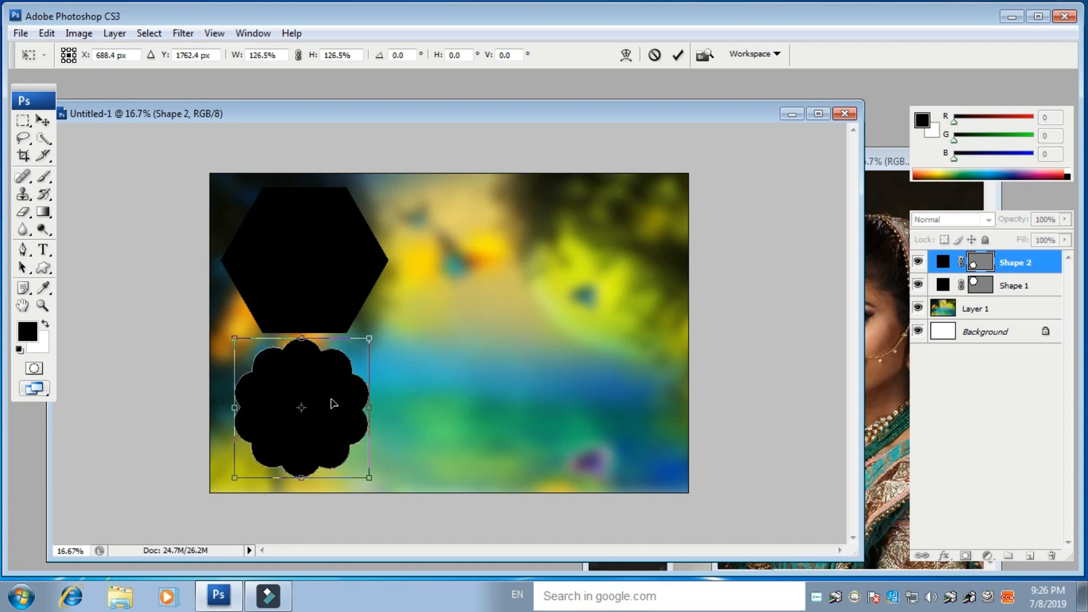
key("shift+Left")
key("shift+Left")
key("shift+Left")
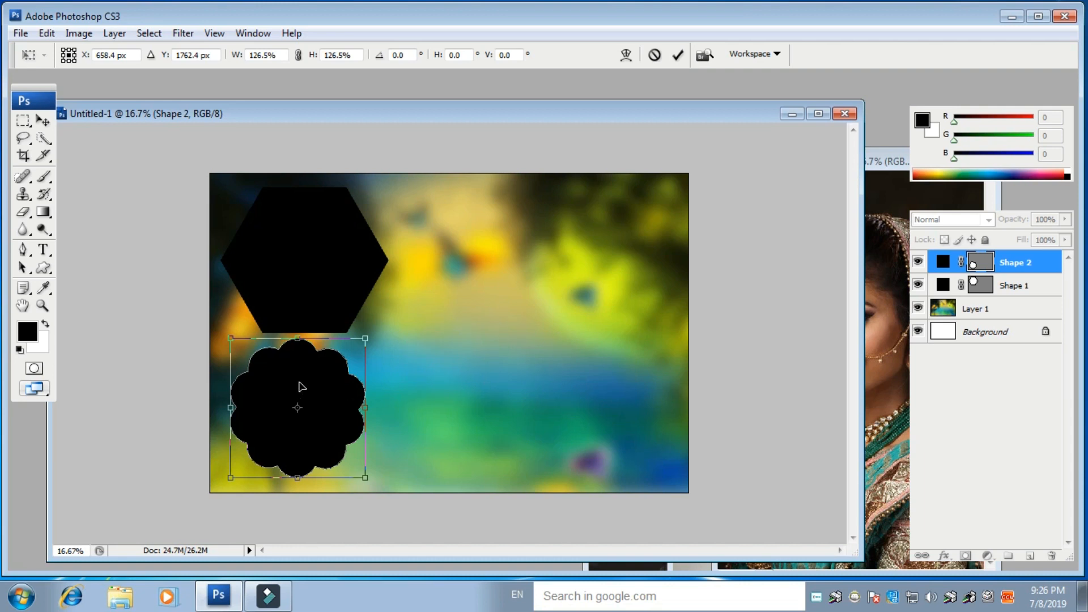
key("Return")
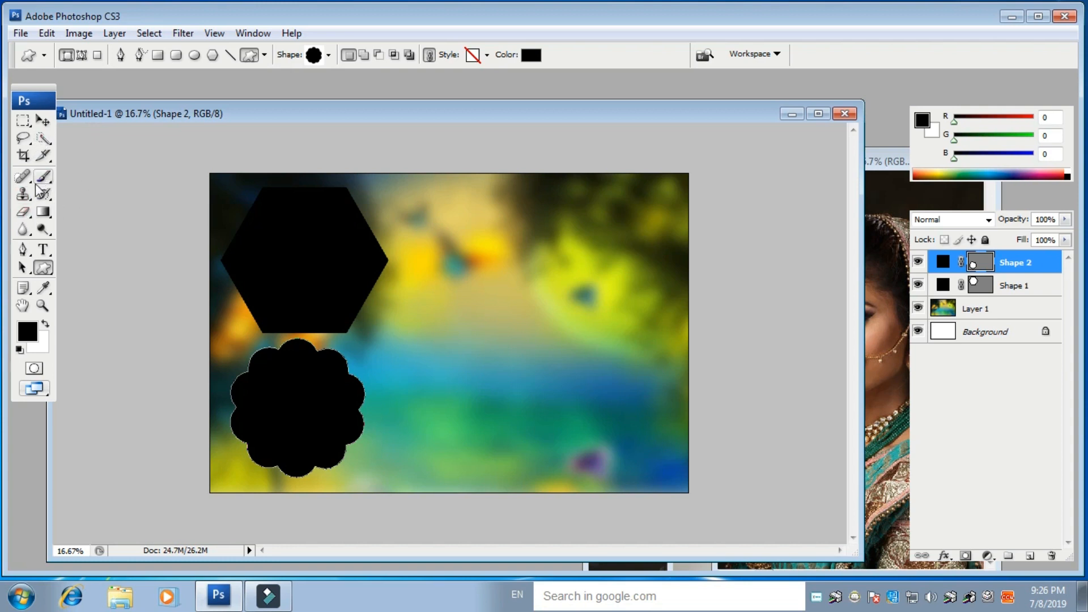
- Add a new layer and fill a wide rectangular selection with black in the canvas's upper right, beside the hexagon
left_click(22, 120)
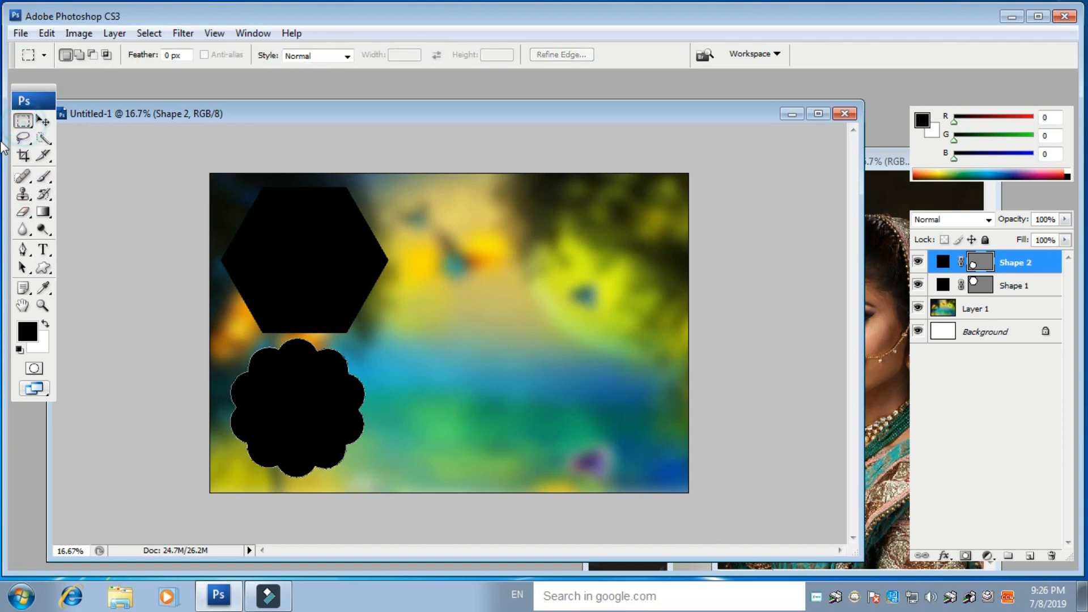
left_click(1029, 555)
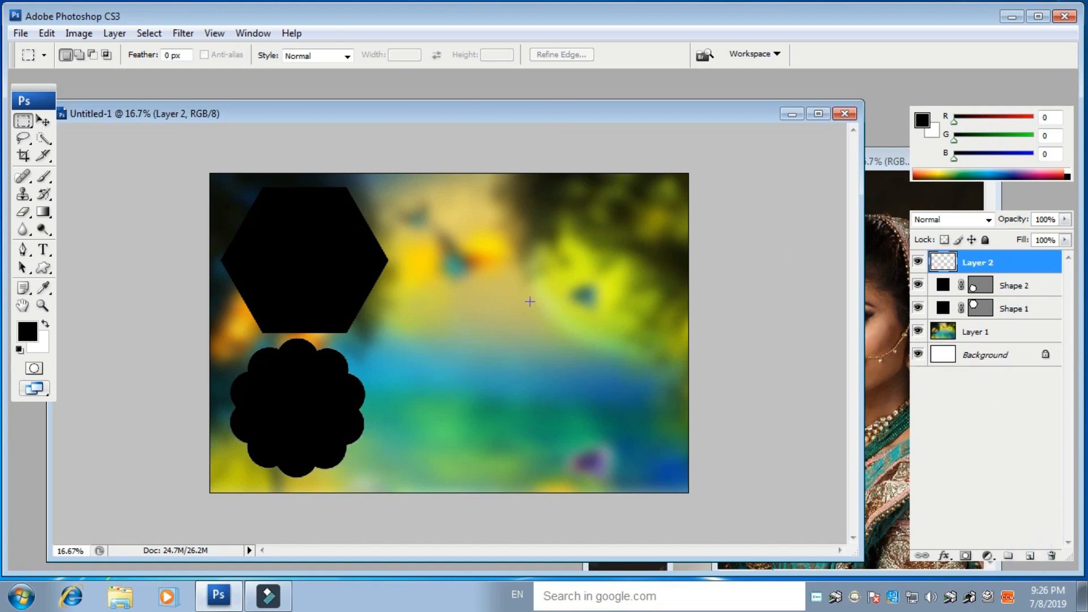
left_click_drag(572, 244, 665, 315)
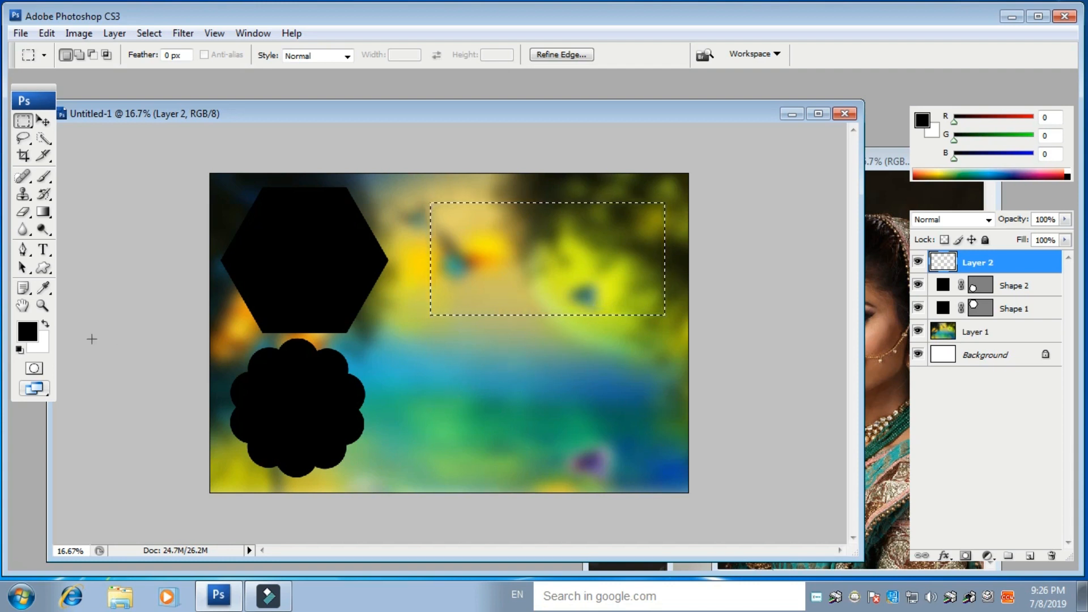
key("alt")
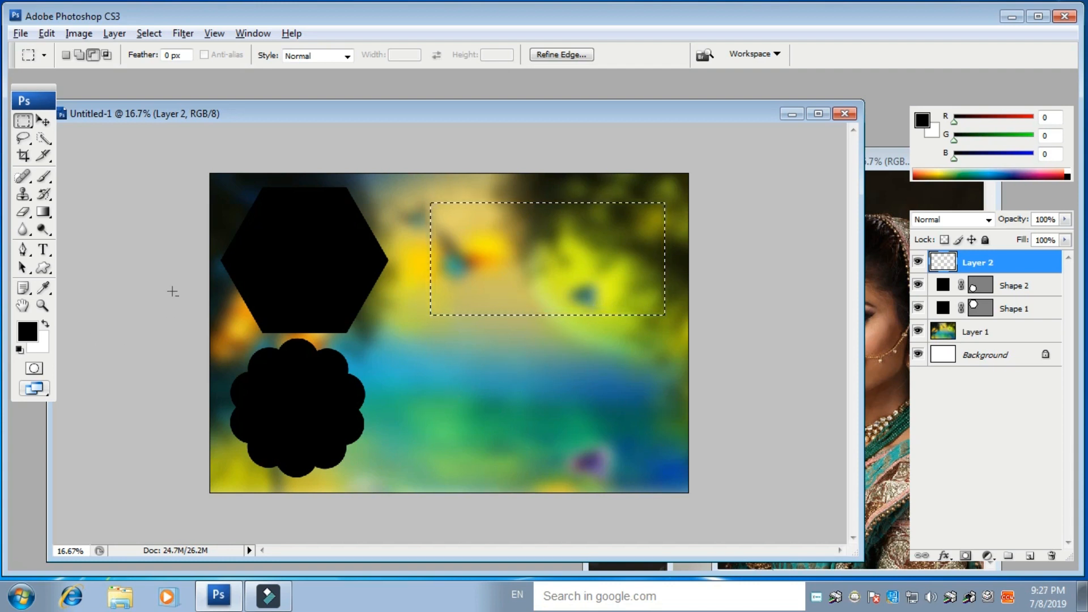
key("alt+BackSpace")
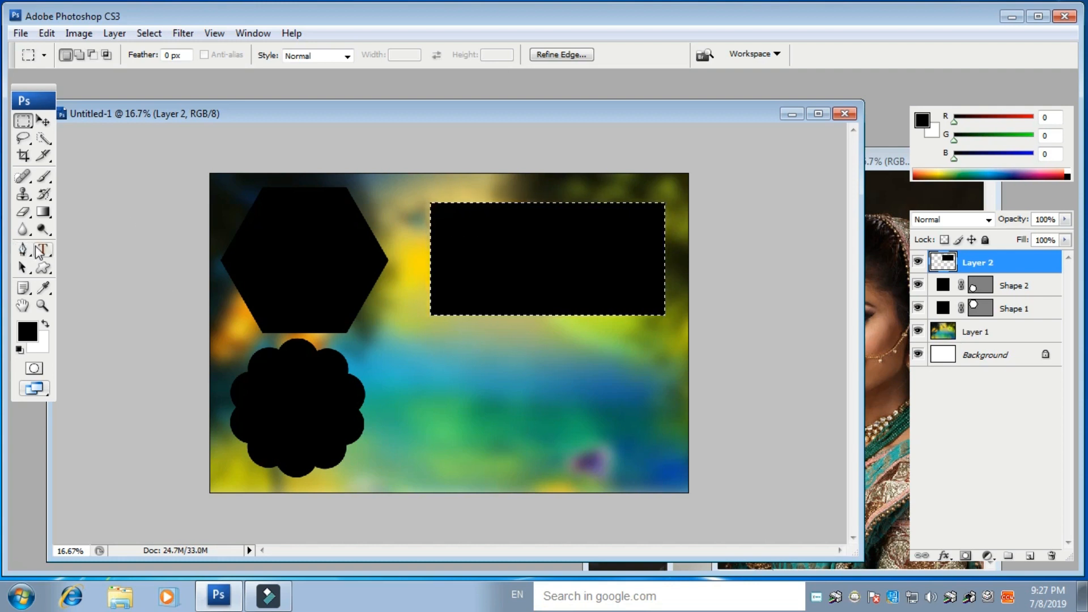
- Scale the black rectangle to 90.5% width and 121.6% height with Free Transform, and clear the selection
key("ctrl+t")
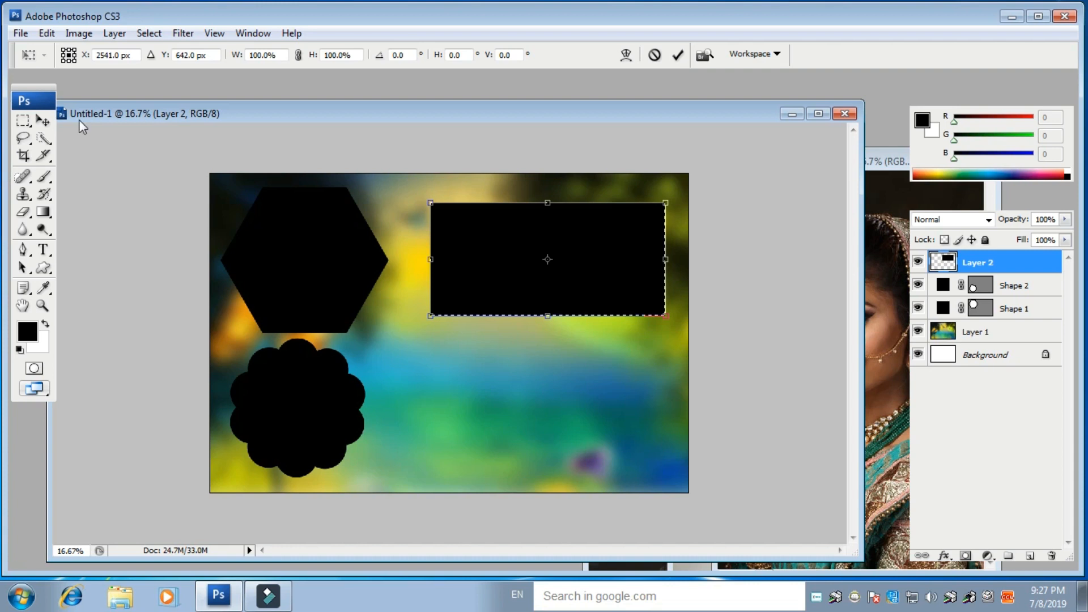
left_click_drag(547, 203, 556, 182)
left_click_drag(550, 317, 548, 326)
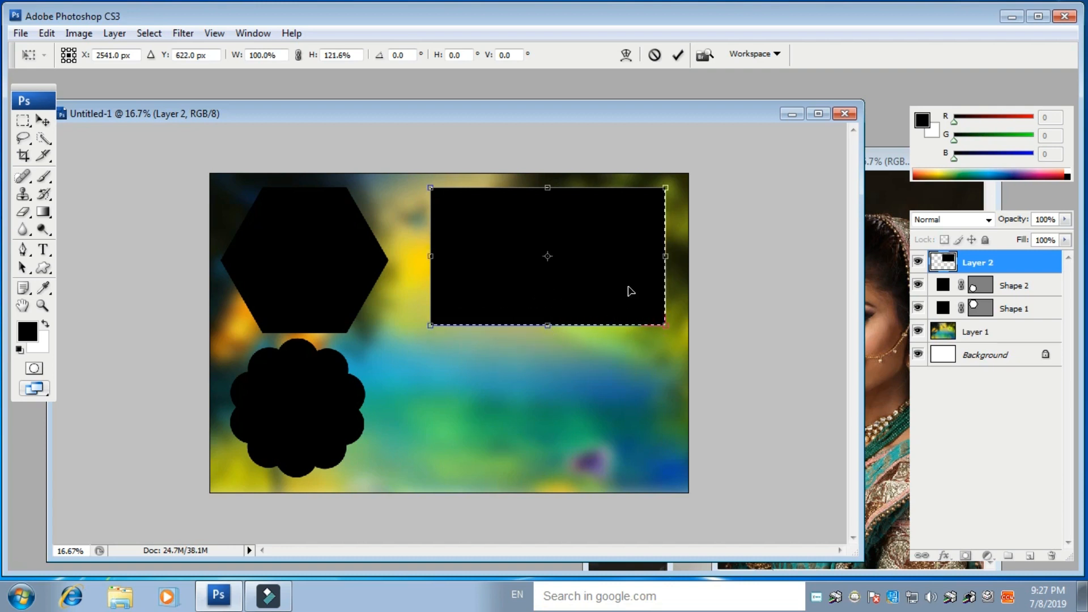
left_click_drag(665, 256, 642, 260)
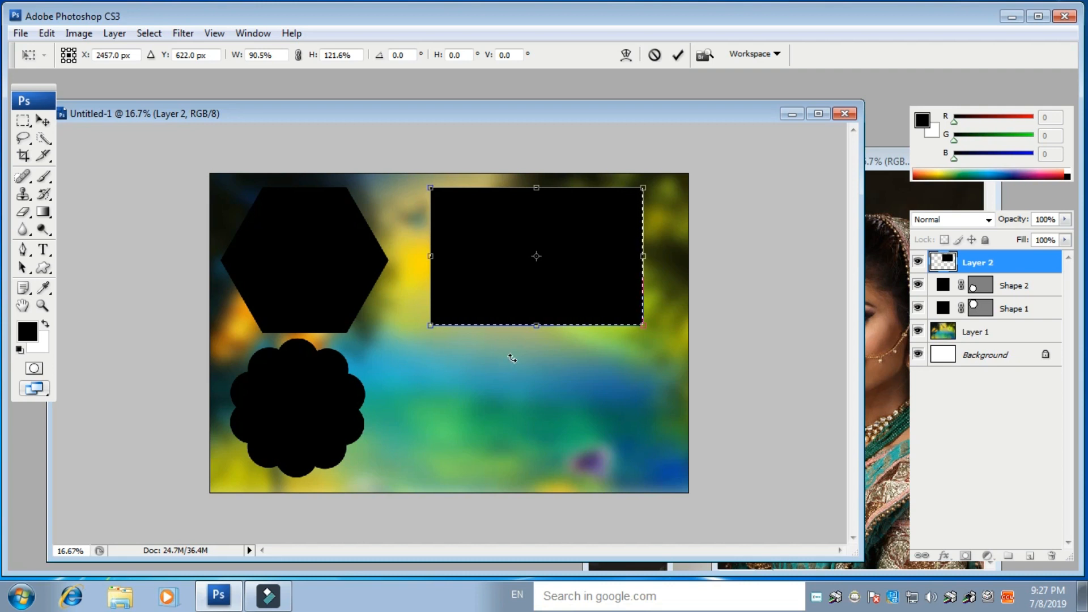
key("Return")
key("m")
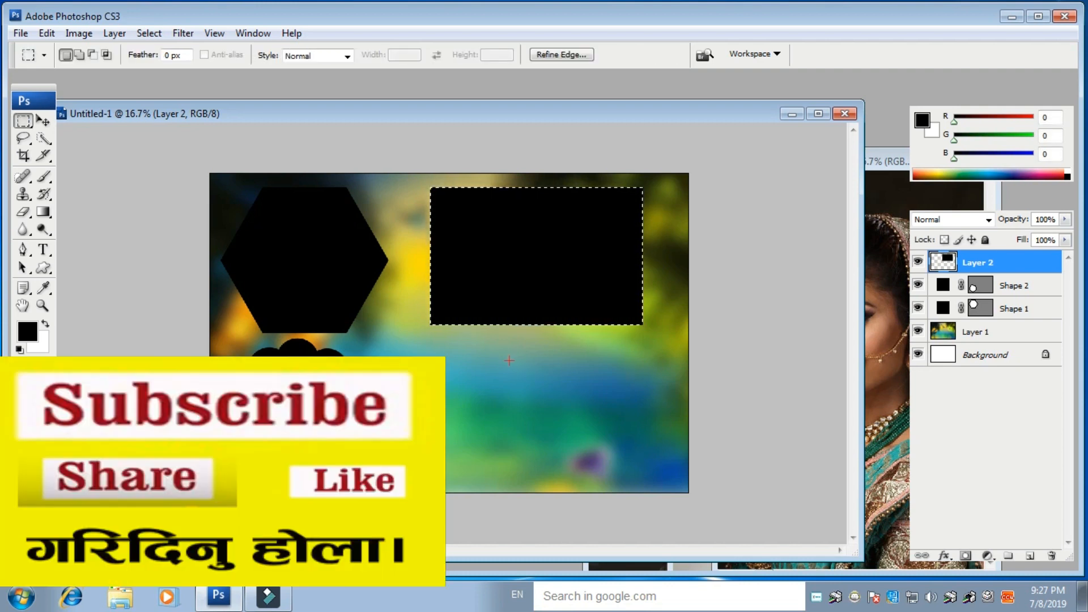
left_click(508, 359)
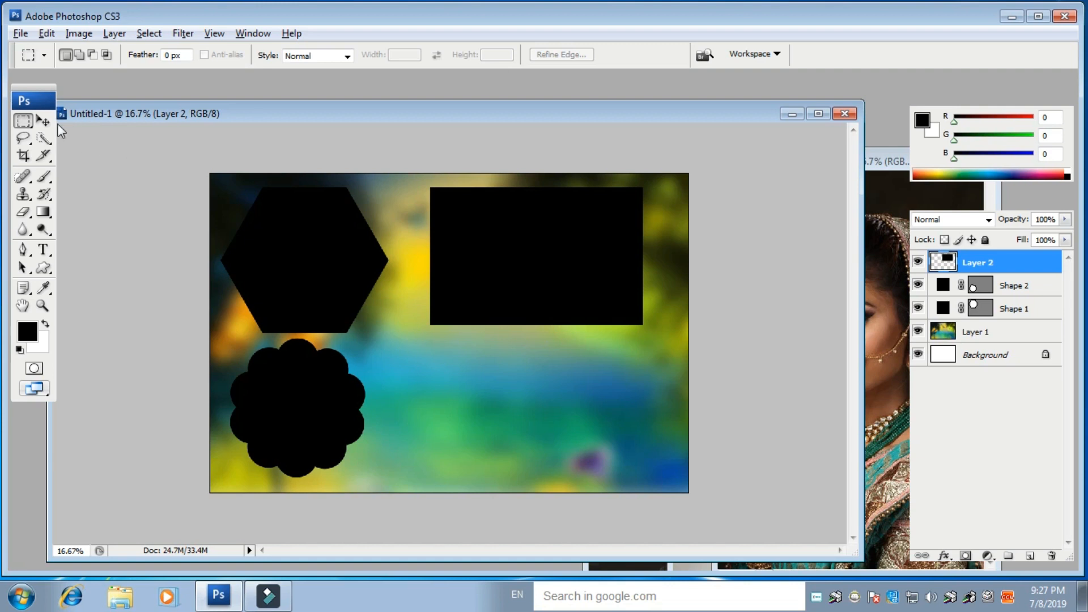
- Duplicate the black rectangle directly beneath the original and shift both rectangles slightly toward the canvas's right edge
left_click(42, 121)
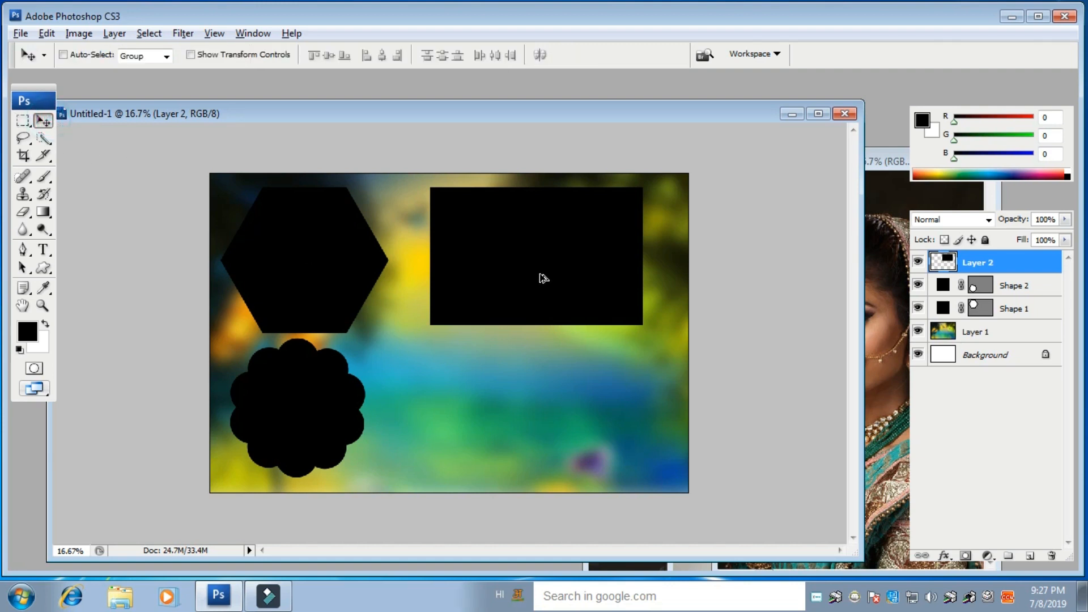
left_click_drag(543, 265, 557, 416)
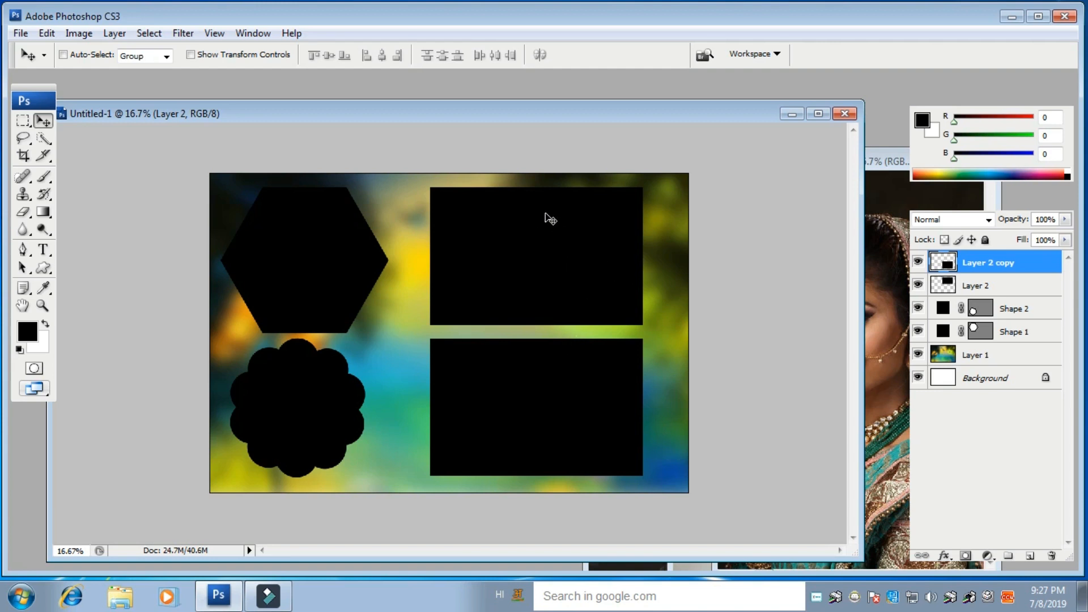
left_click(1004, 292, "shift")
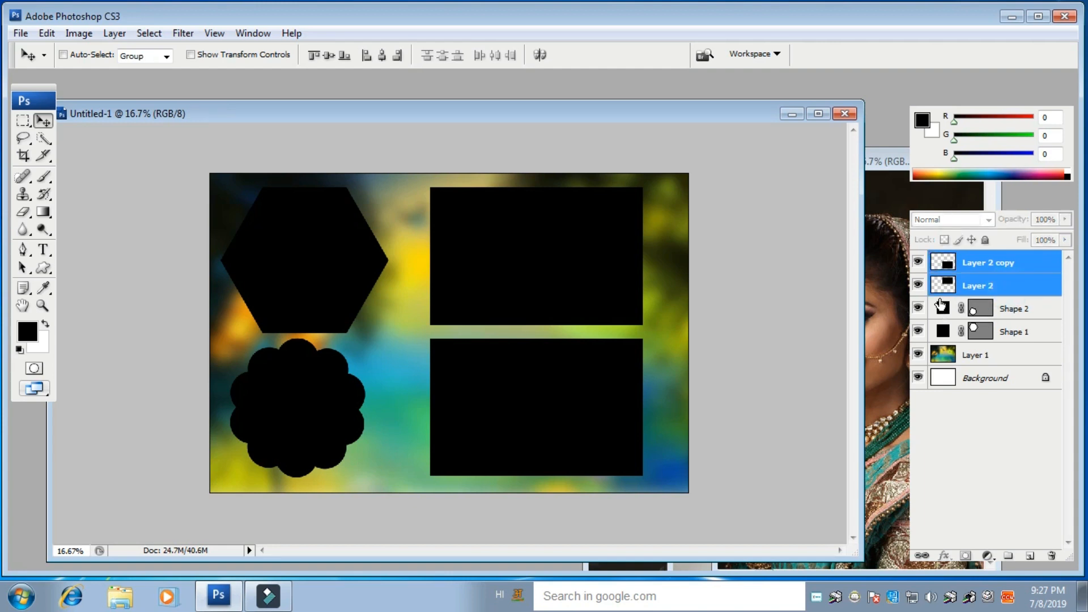
key("ctrl+t")
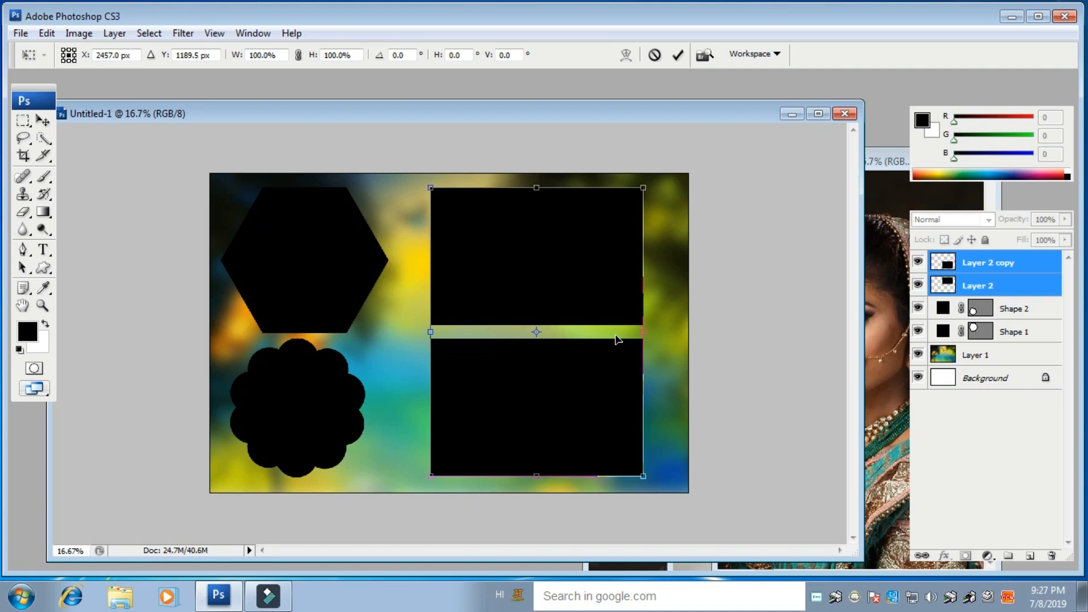
left_click_drag(545, 286, 571, 310)
key("Return")
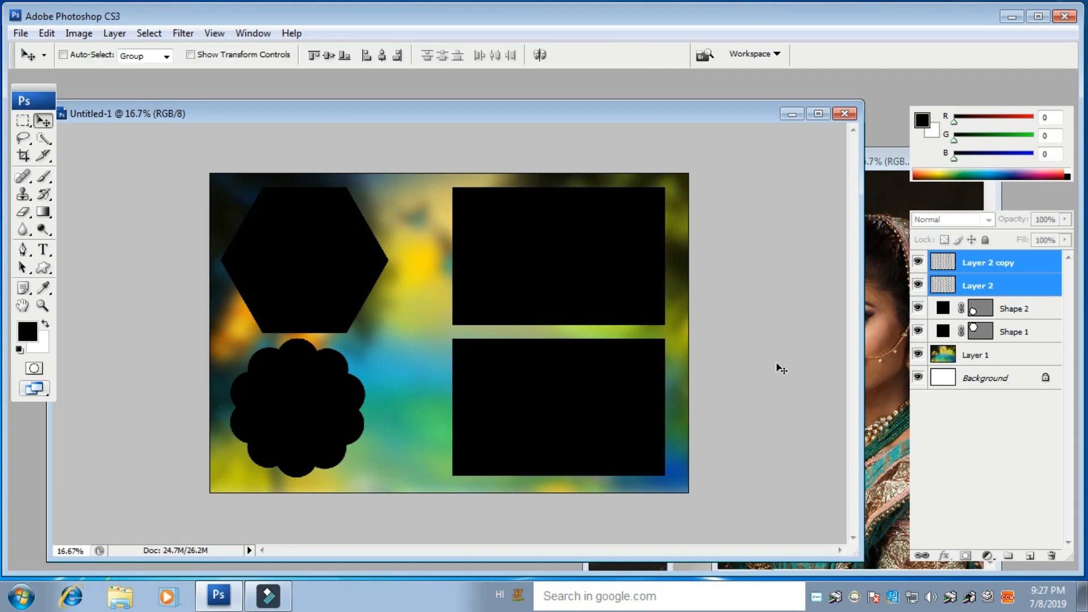
right_click(584, 266)
left_click(617, 277)
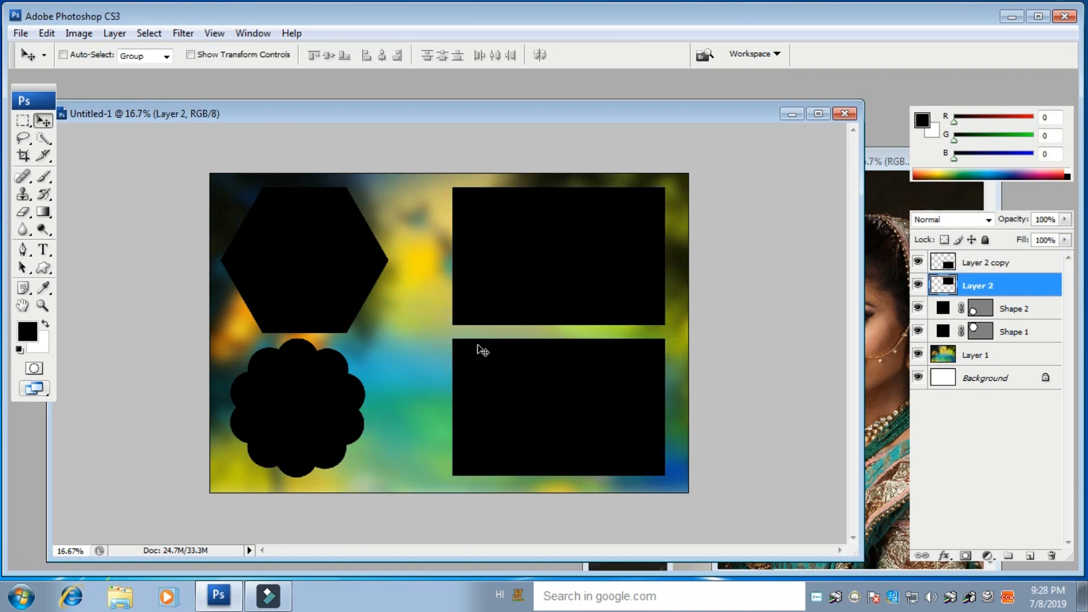
left_click(964, 555)
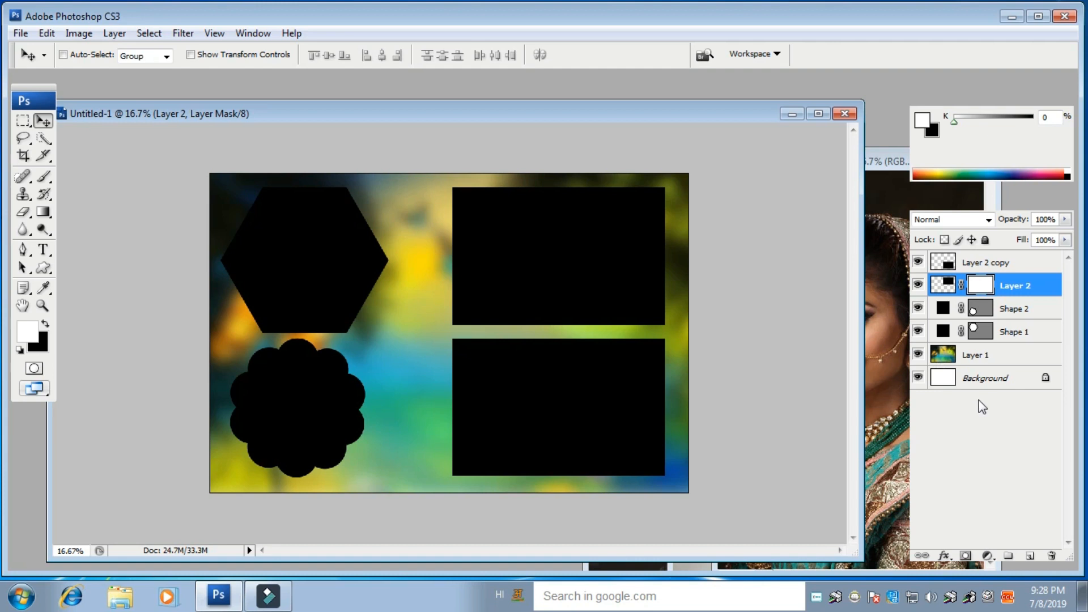
key("ctrl+z")
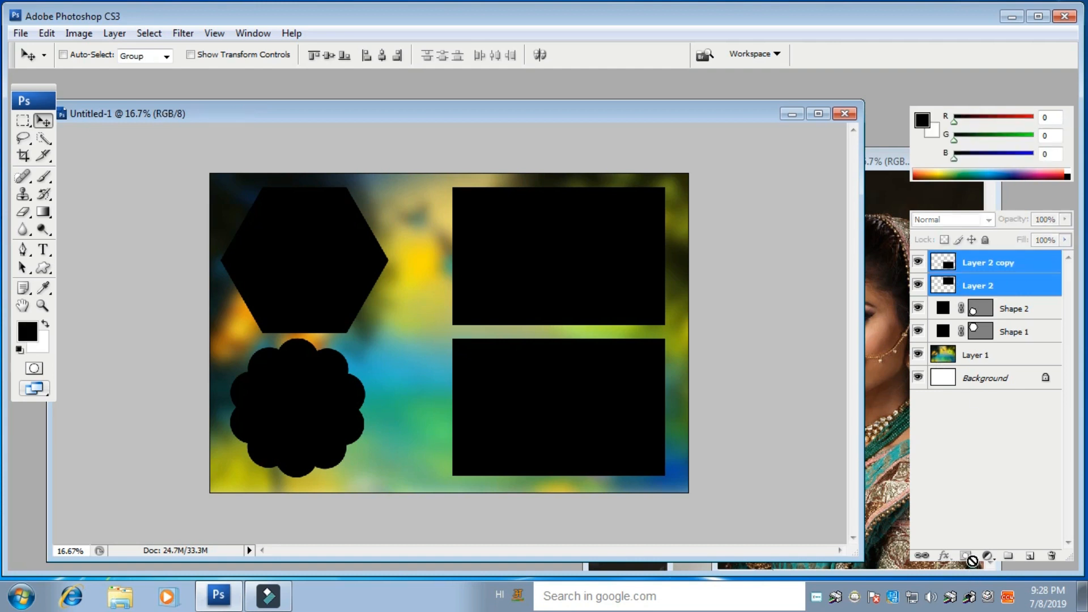
- Select the upper rectangle's layer and add a Stroke layer style, keeping the artwork in view beside the settings
right_click(598, 266)
left_click(639, 276)
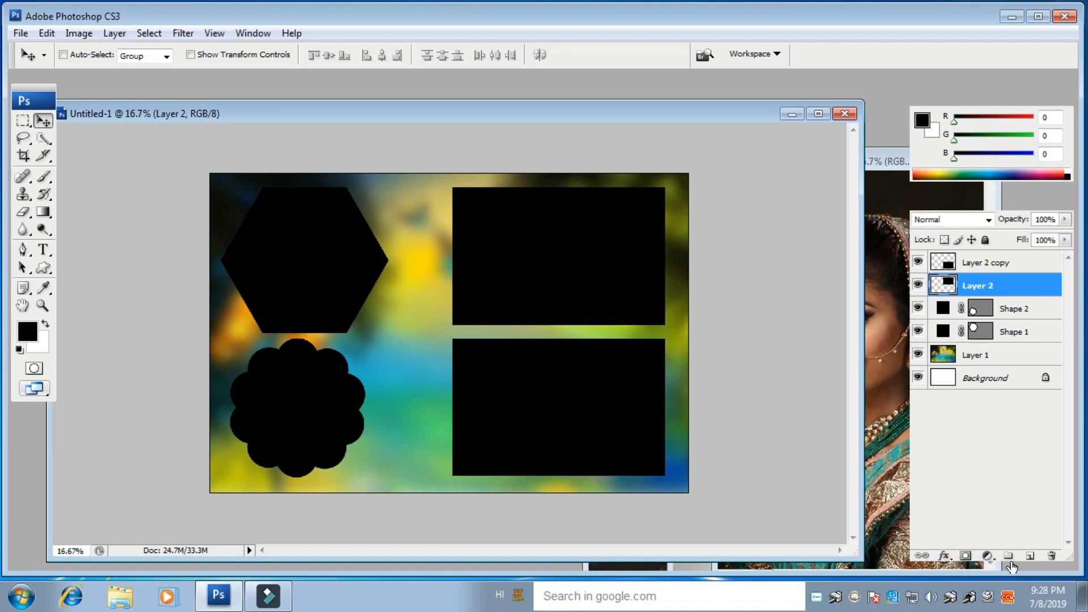
left_click(943, 555)
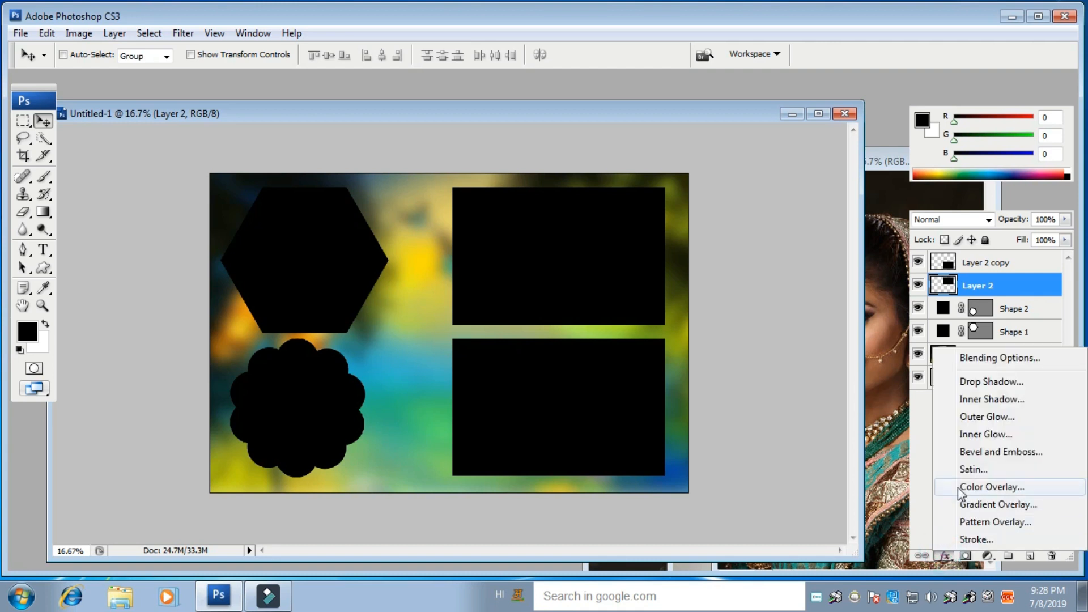
left_click(977, 538)
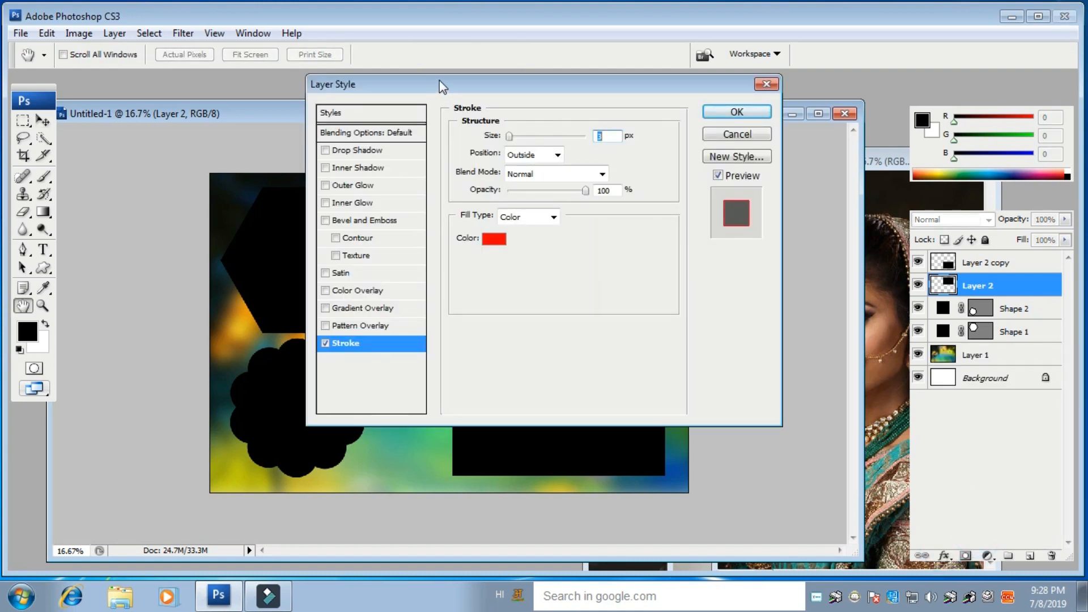
left_click_drag(440, 80, 722, 155)
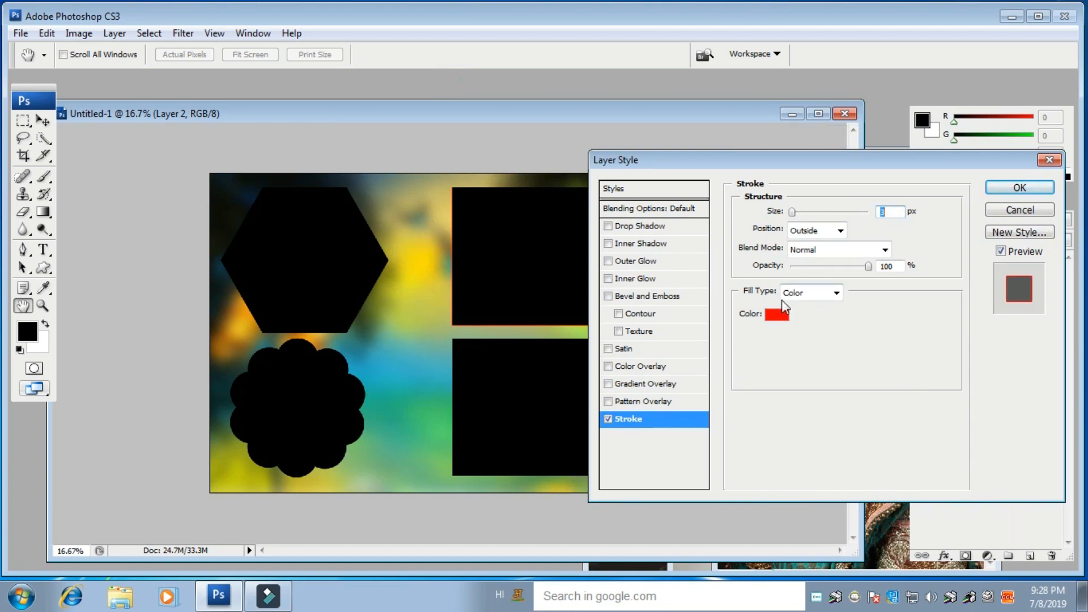
- Set the stroke's fill type to Gradient and choose the Spectrum preset
left_click(805, 292)
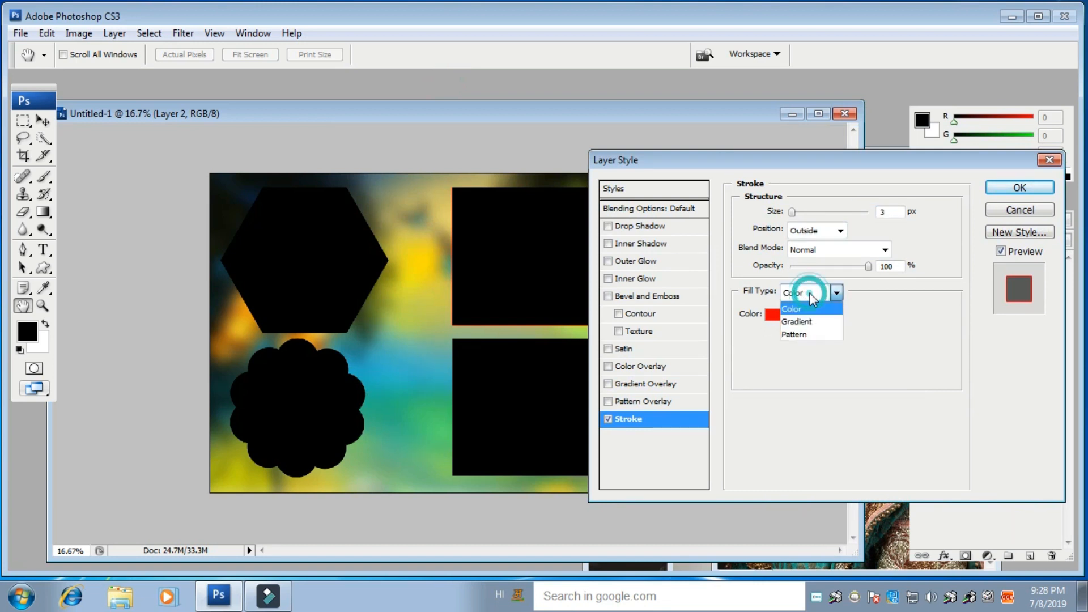
left_click(813, 323)
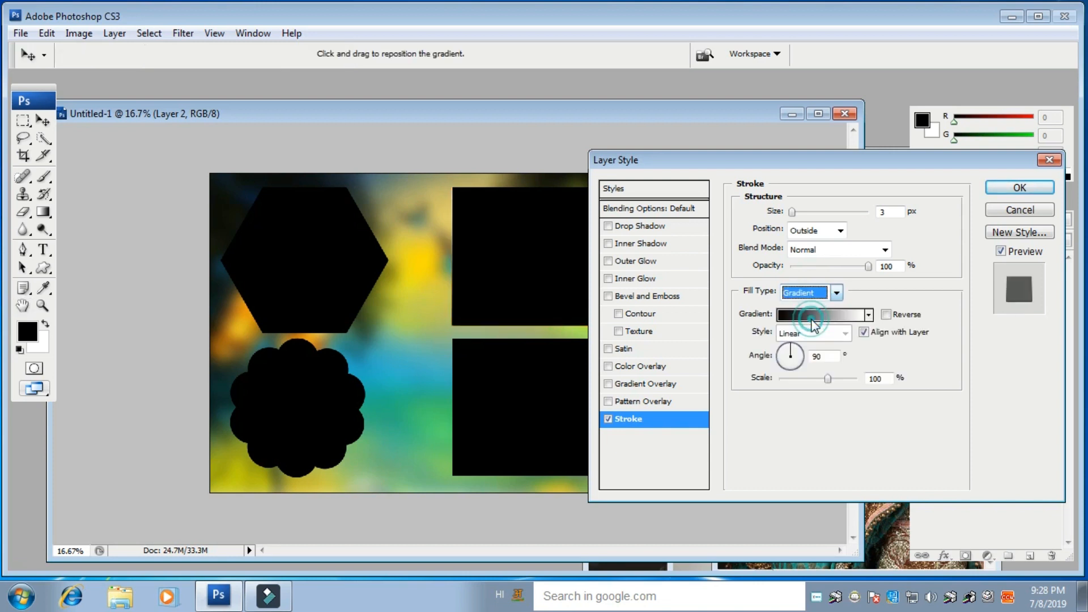
left_click(820, 321)
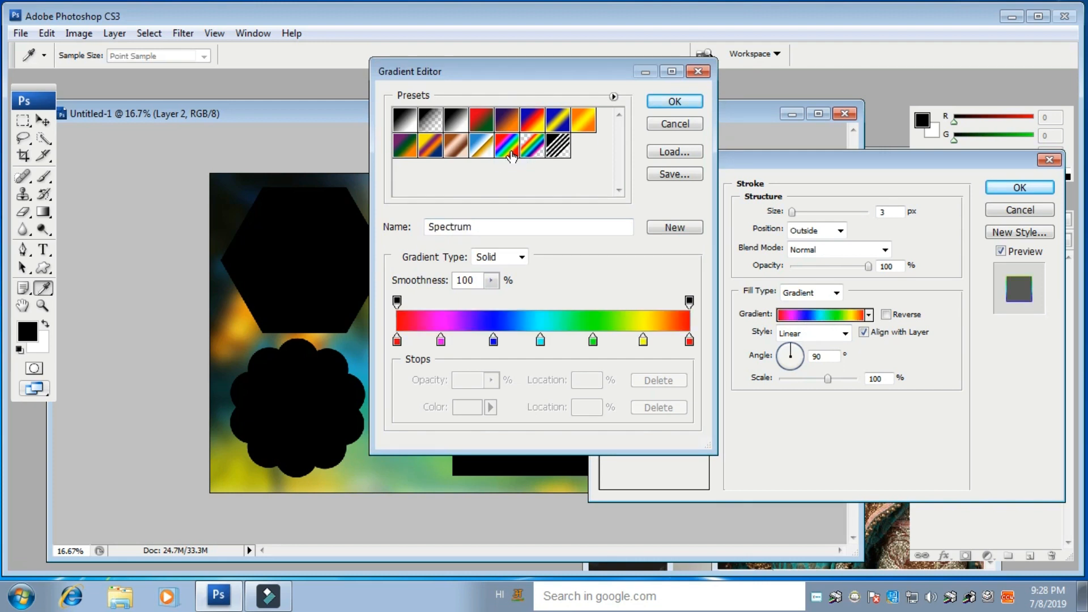
left_click_drag(469, 76, 756, 177)
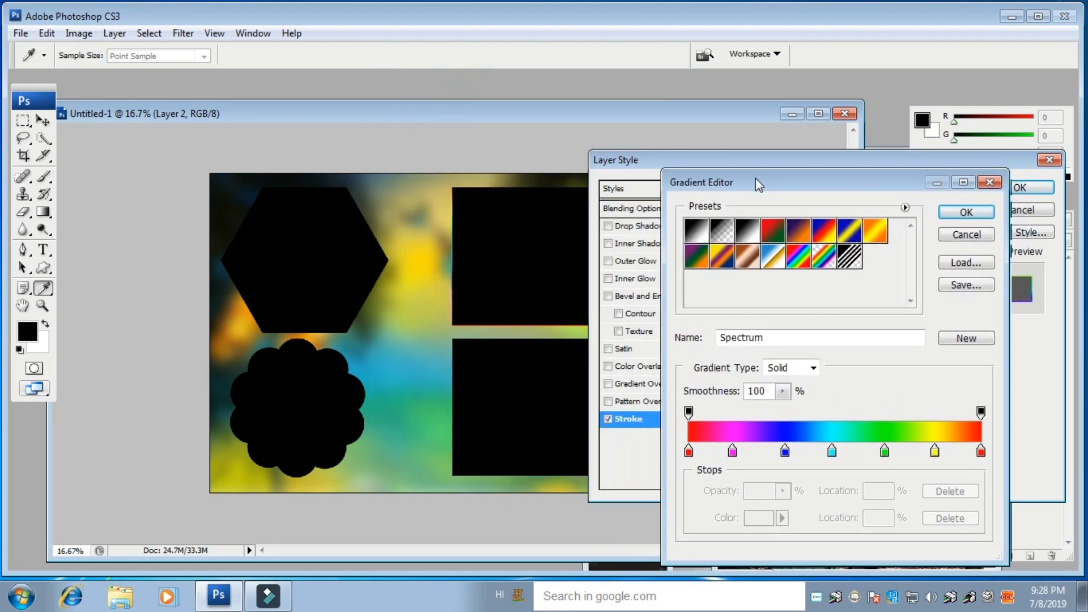
left_click(955, 205)
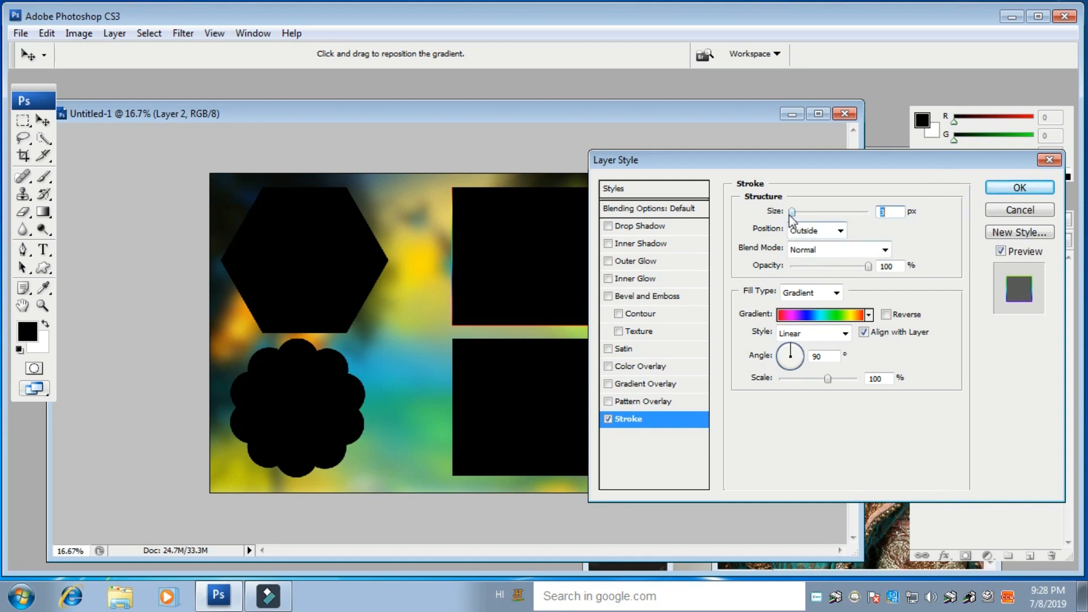
- Set the stroke size to 18 px, save the effect as the new style "Style 1" and apply it to the upper rectangle
left_click_drag(793, 212, 800, 214)
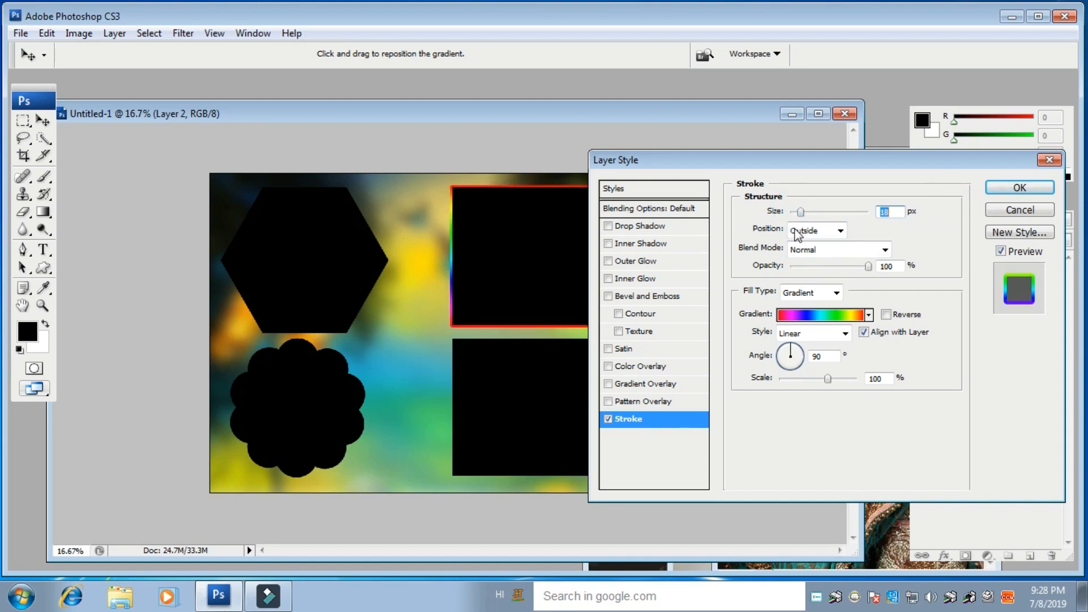
left_click(1020, 233)
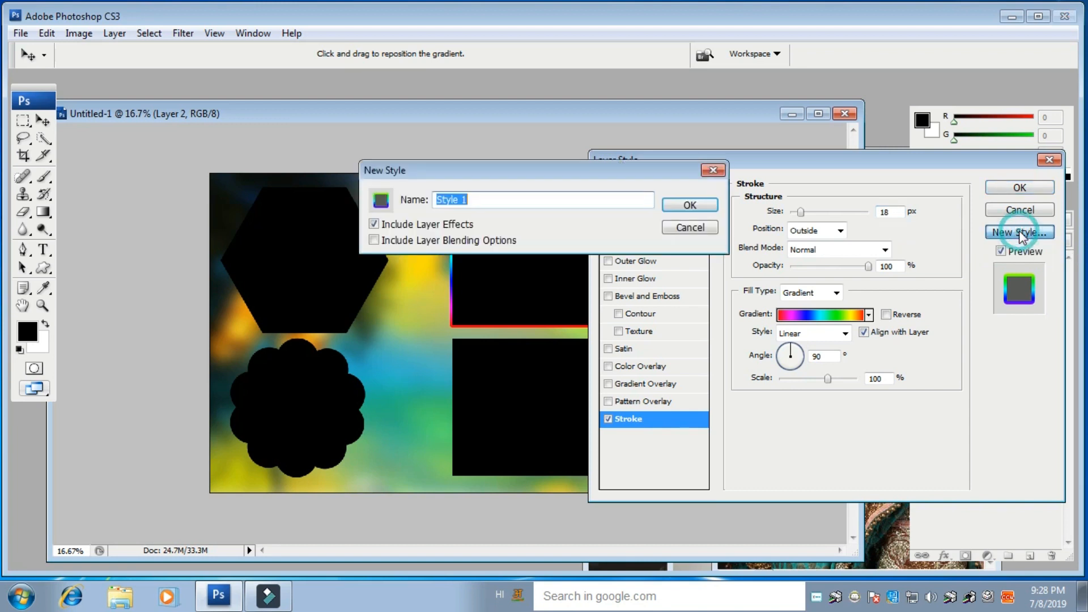
left_click(689, 205)
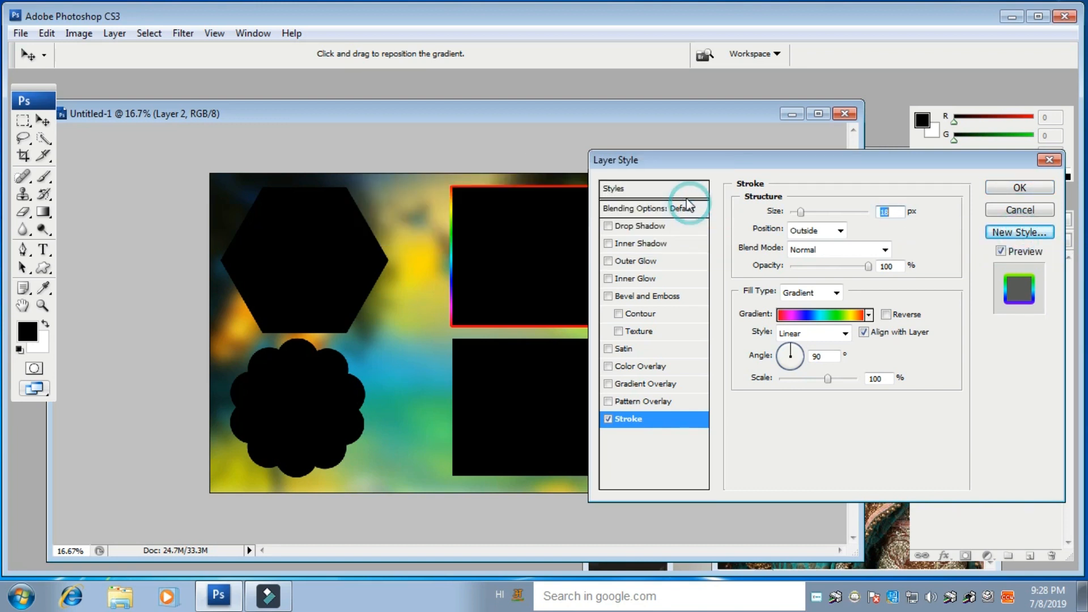
left_click(1019, 188)
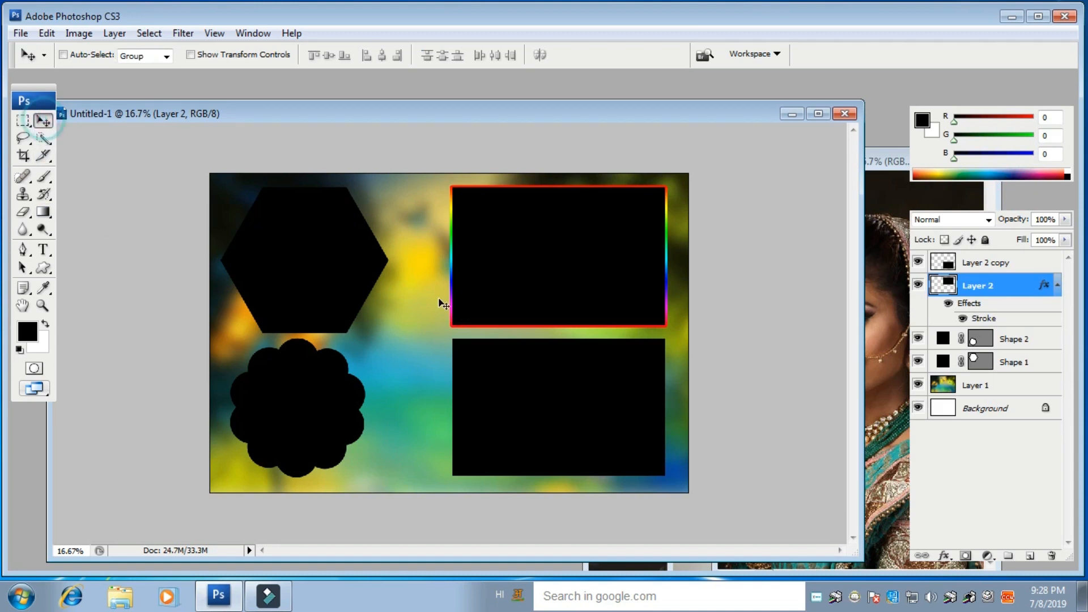
- Select the lower rectangle's layer and apply the saved rainbow stroke style from the Styles presets to it
right_click(530, 386)
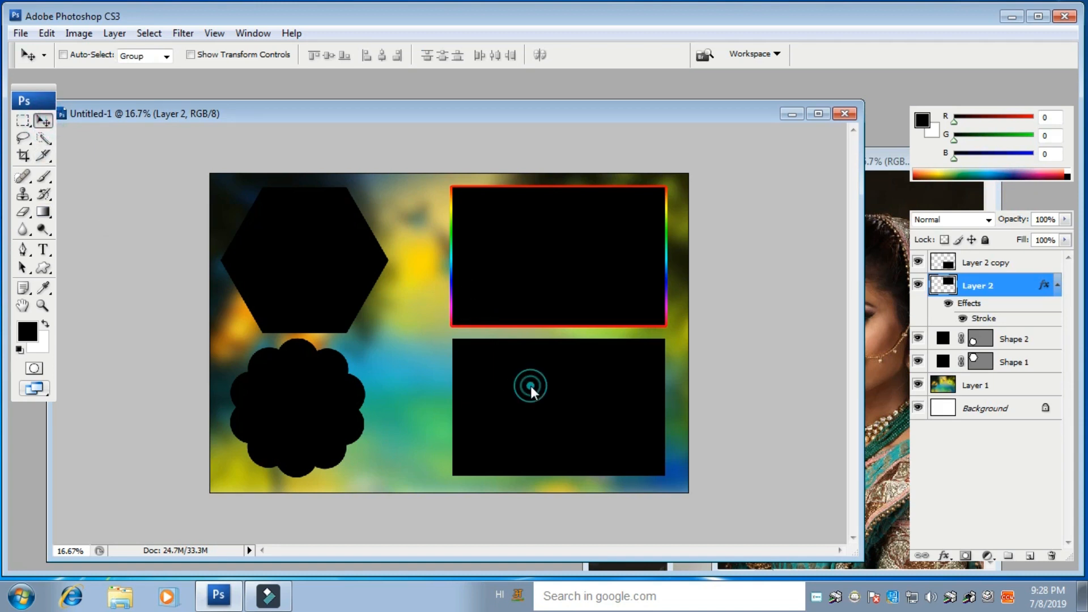
left_click(592, 397)
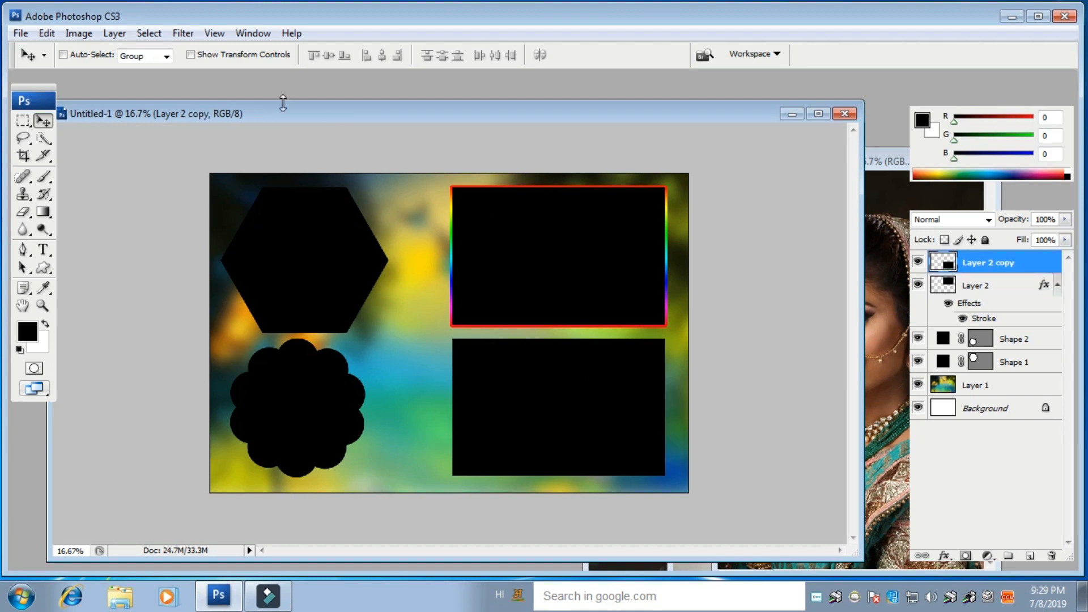
left_click(252, 33)
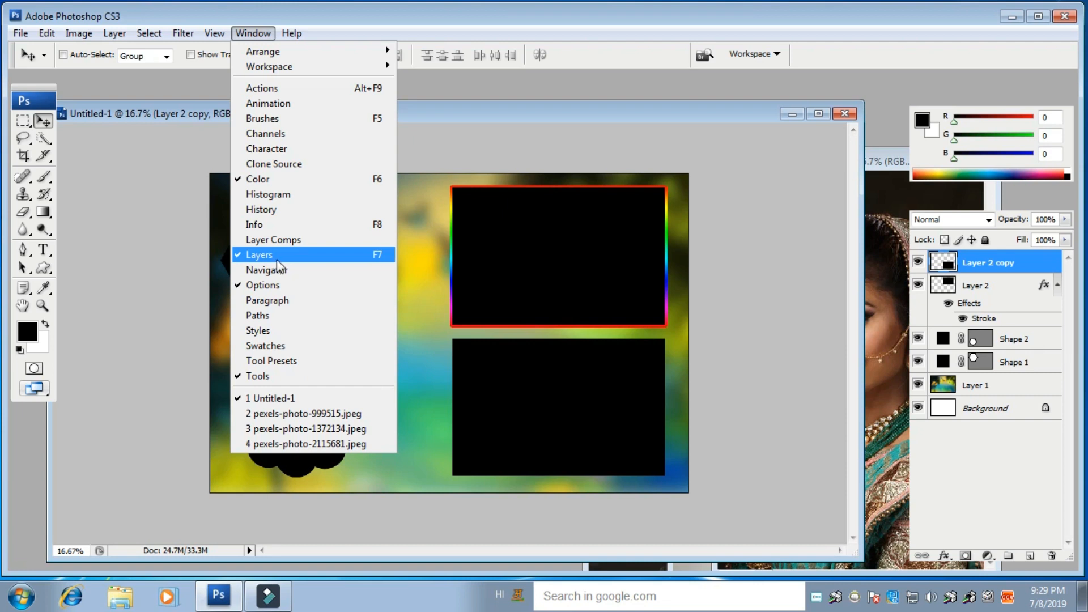
left_click(282, 331)
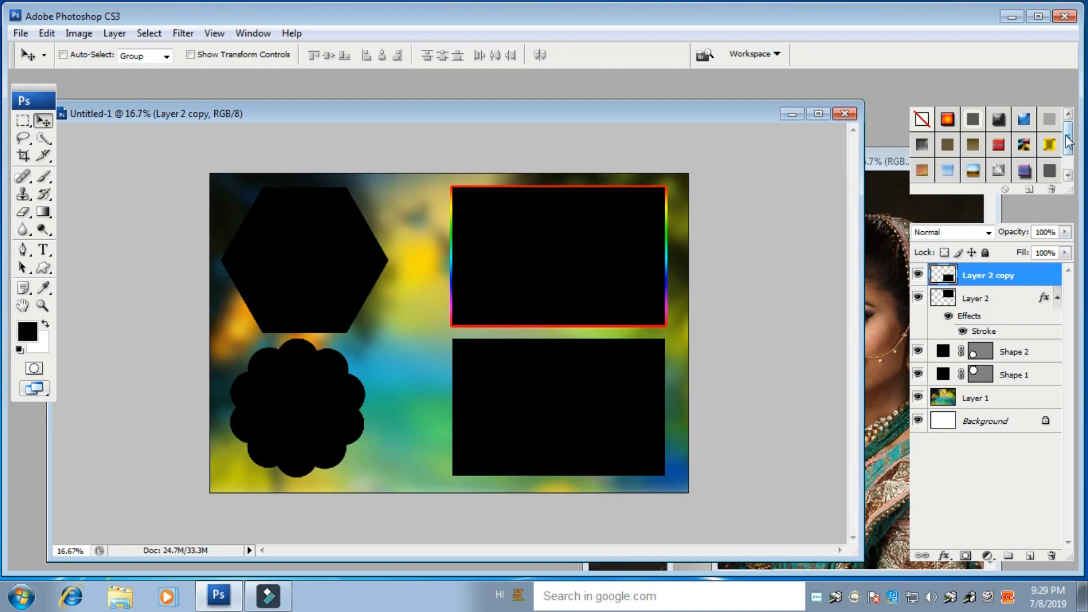
left_click_drag(1068, 143, 1068, 160)
left_click(973, 171)
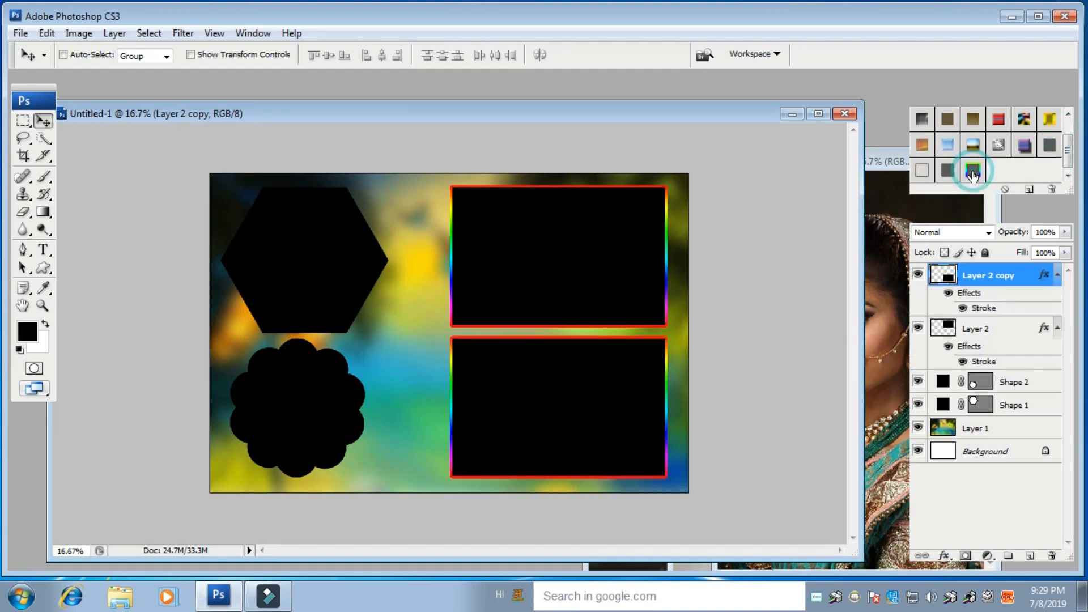
- Apply the same saved rainbow stroke style to the hexagon layer and the flower-shaped layer
right_click(283, 230)
left_click(336, 241)
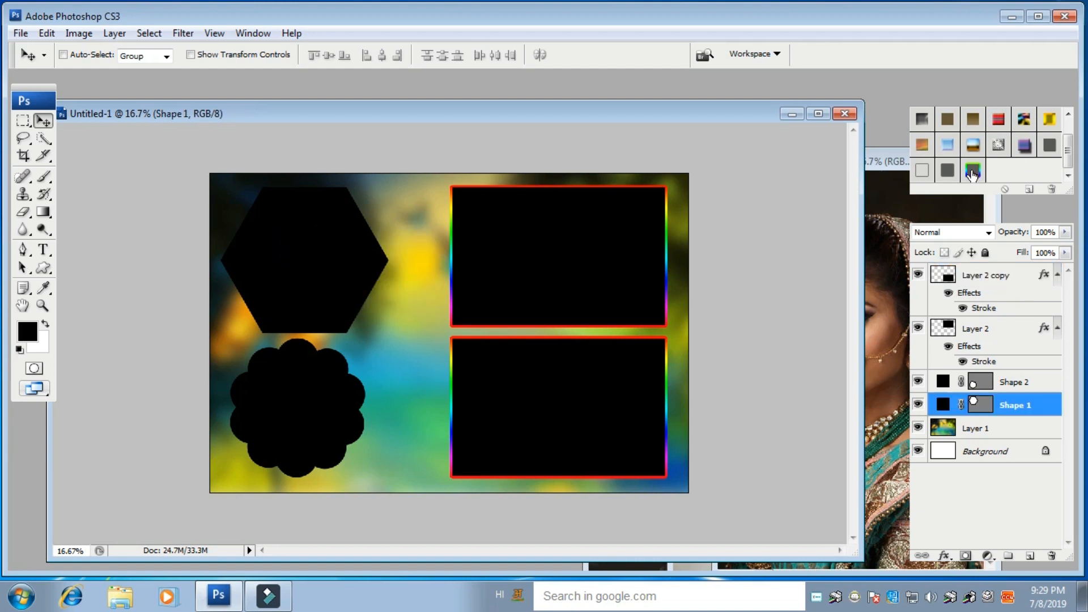
left_click(971, 172)
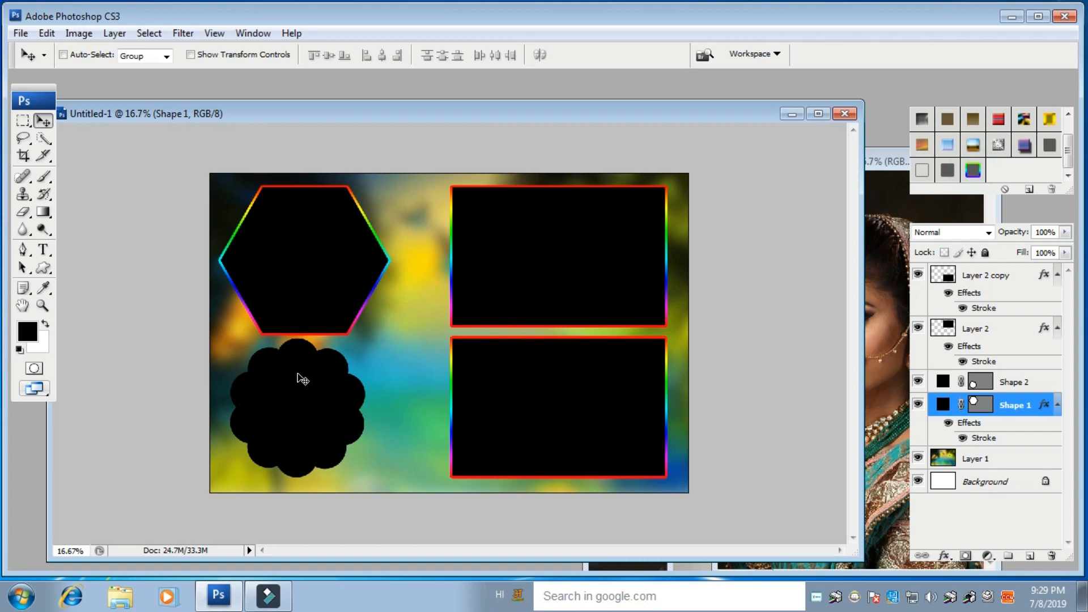
right_click(304, 379)
left_click(364, 387)
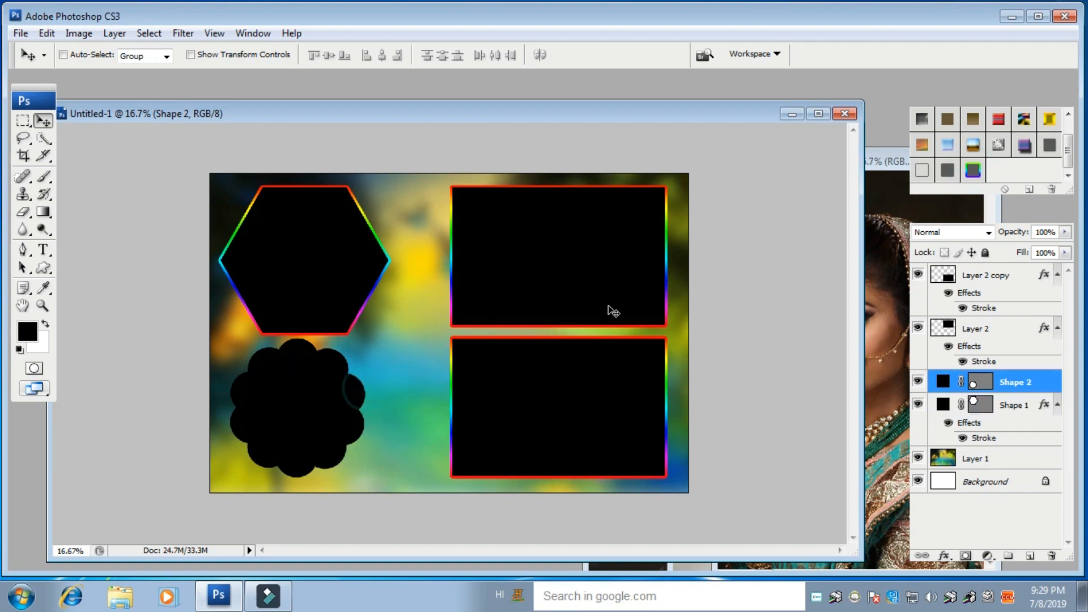
left_click(972, 171)
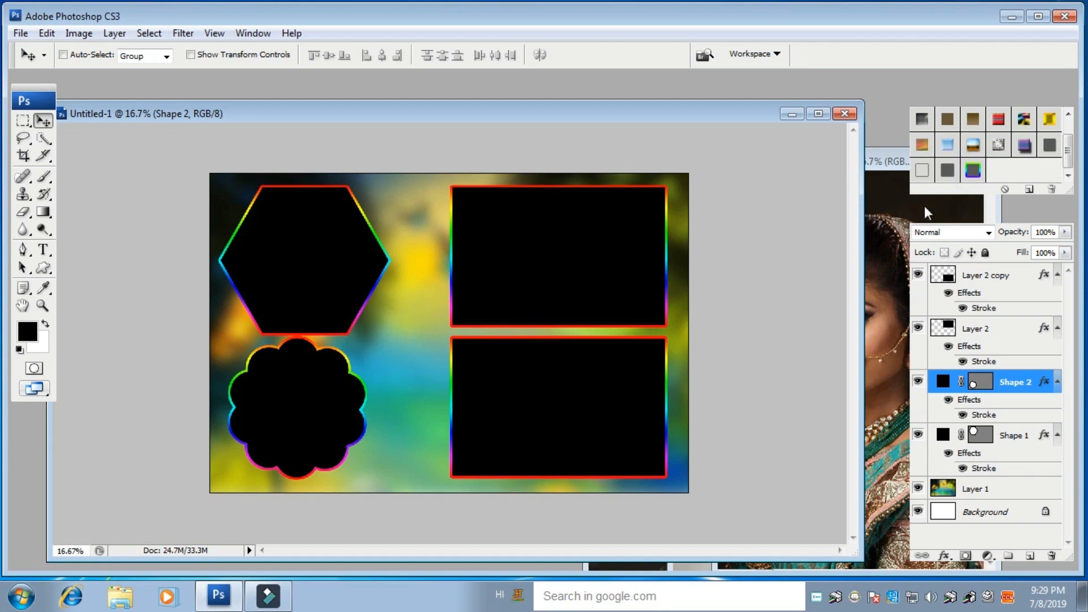
- Bring pexels-photo-999515.jpeg forward beside the composition, select and copy its whole image, and return to the composition
left_click(750, 114)
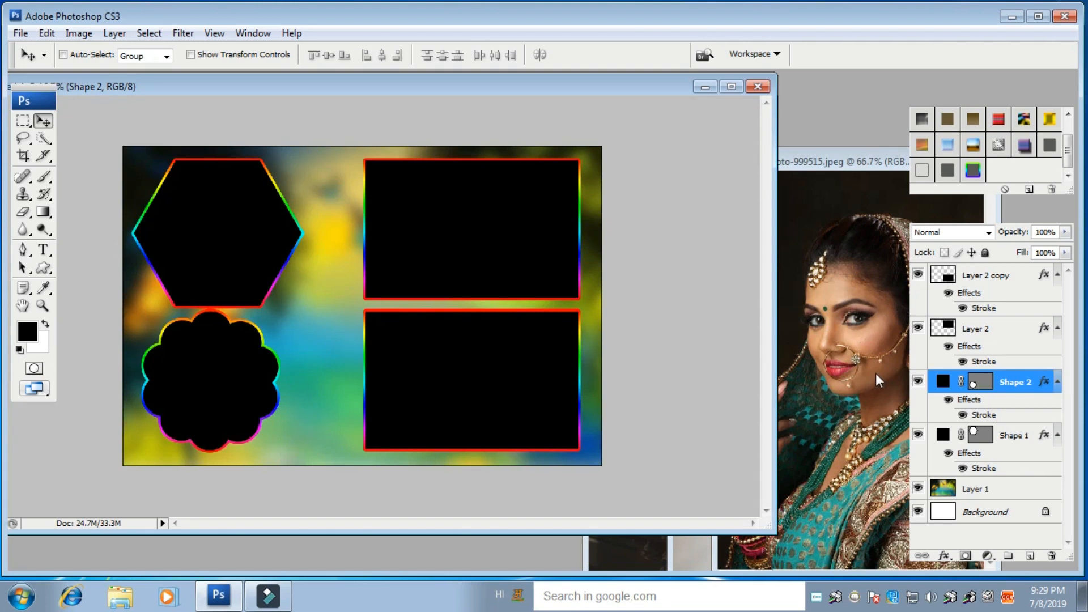
left_click(816, 164)
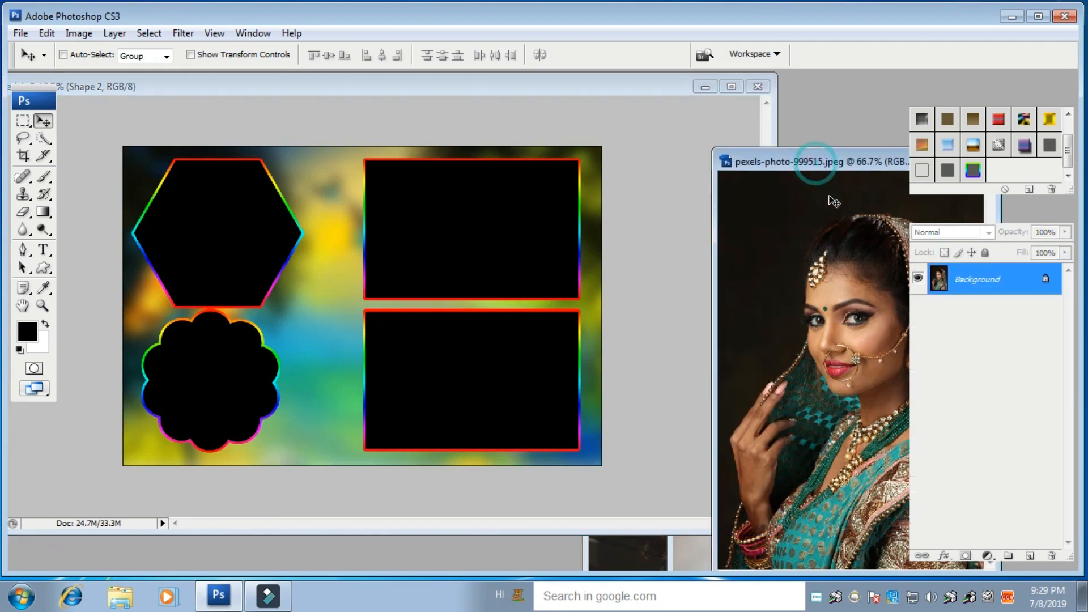
left_click_drag(804, 163, 649, 144)
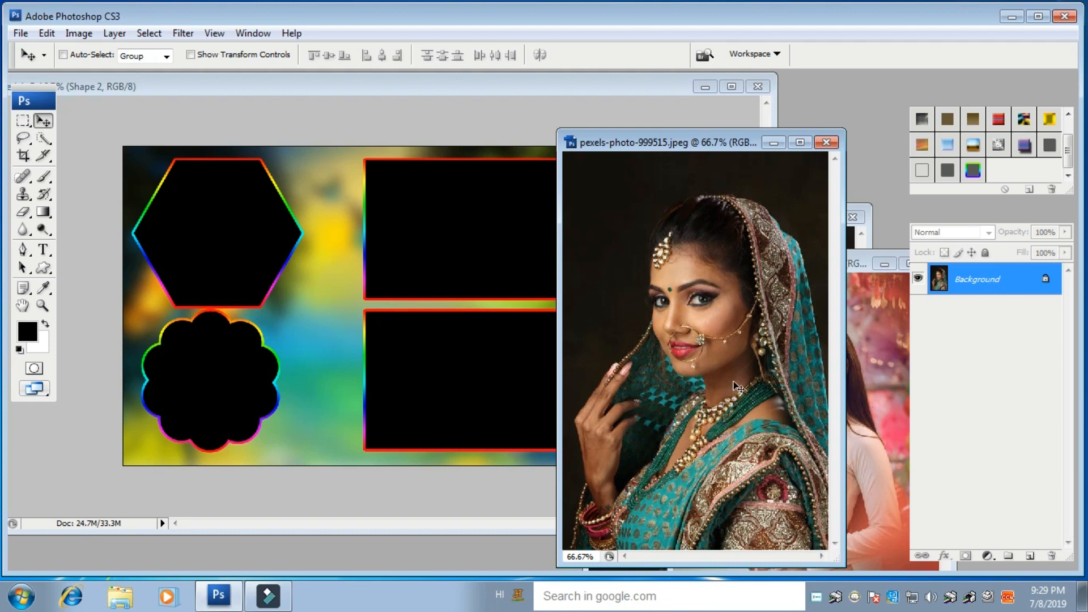
key("ctrl+a")
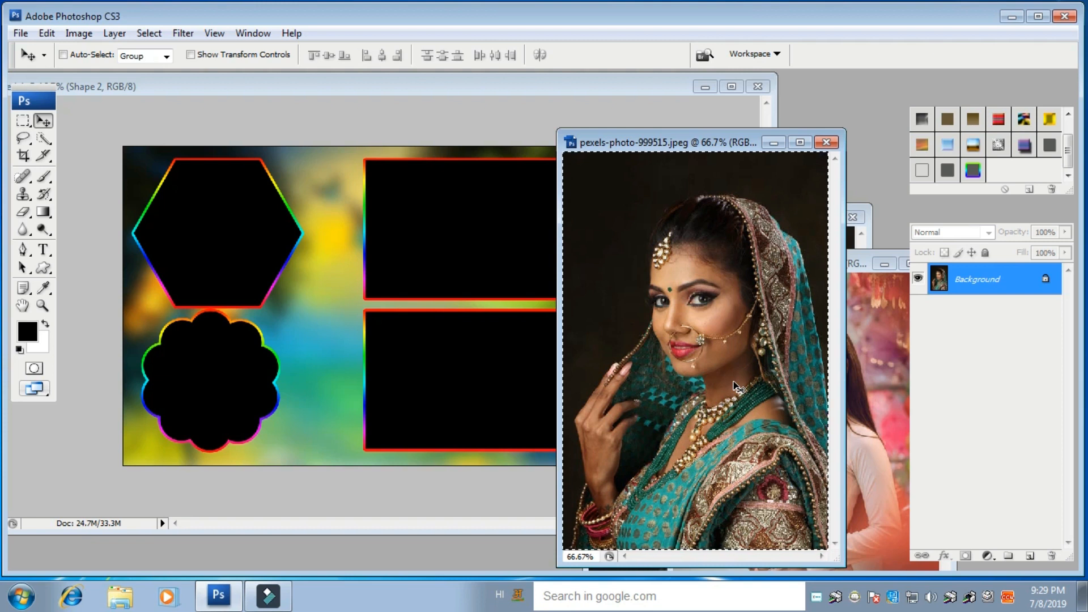
key("ctrl+Tab")
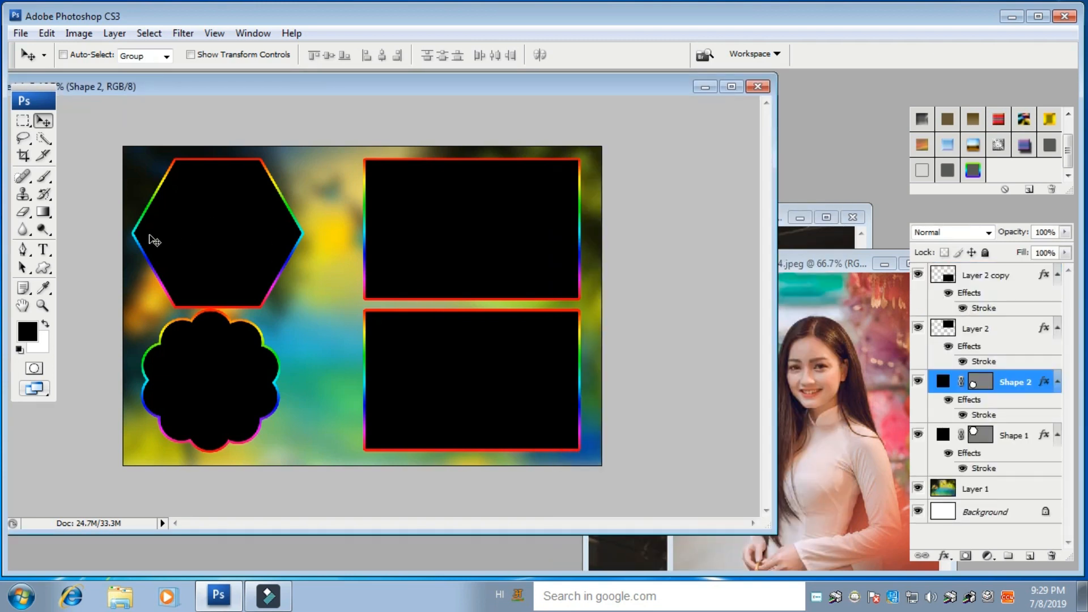
right_click(179, 195)
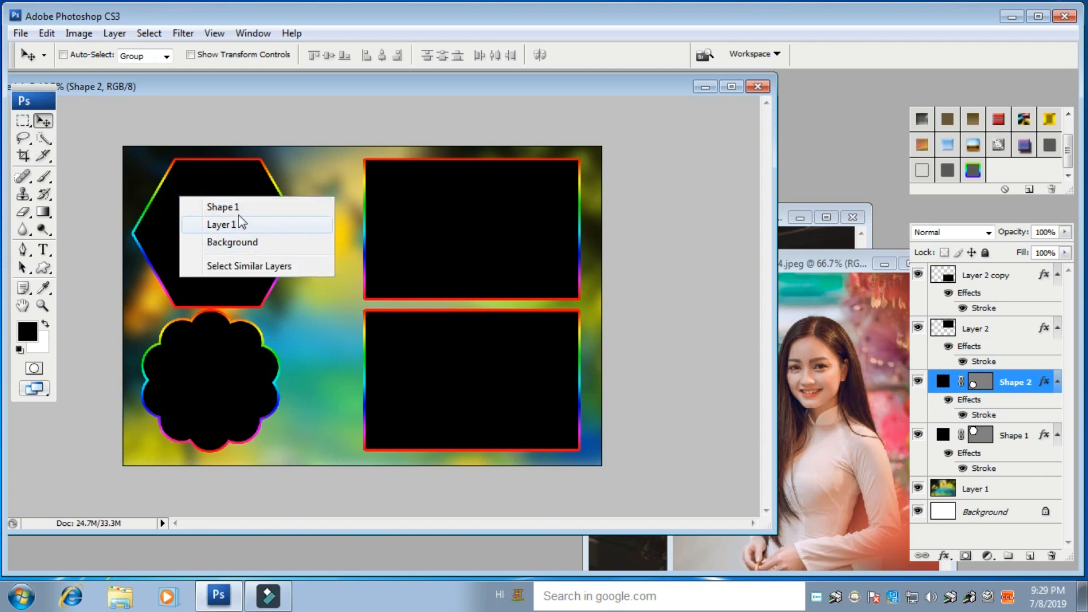
left_click(240, 207)
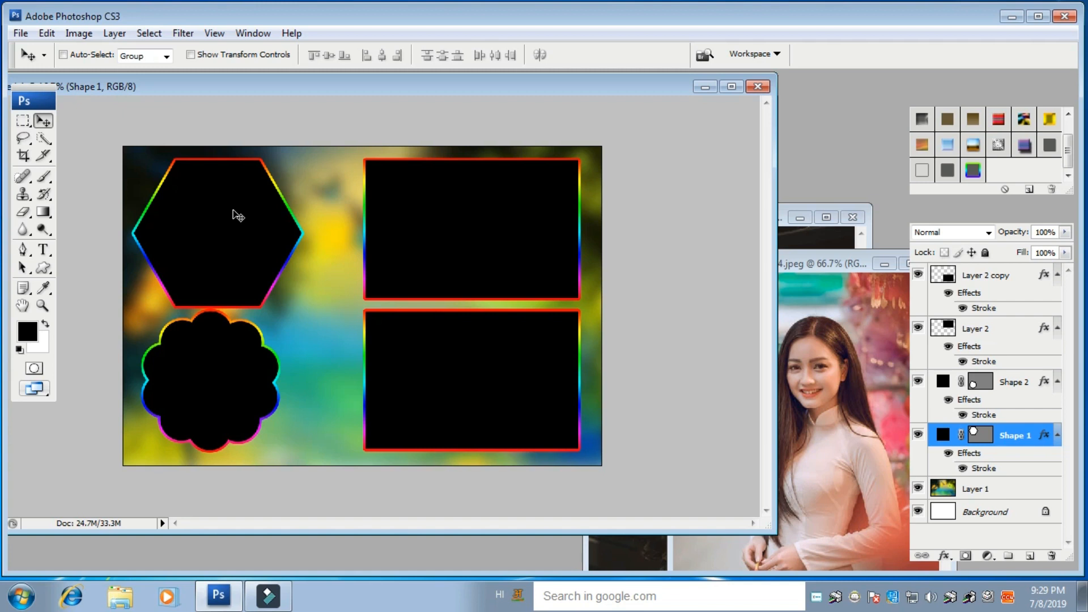
key("ctrl+BackSpace")
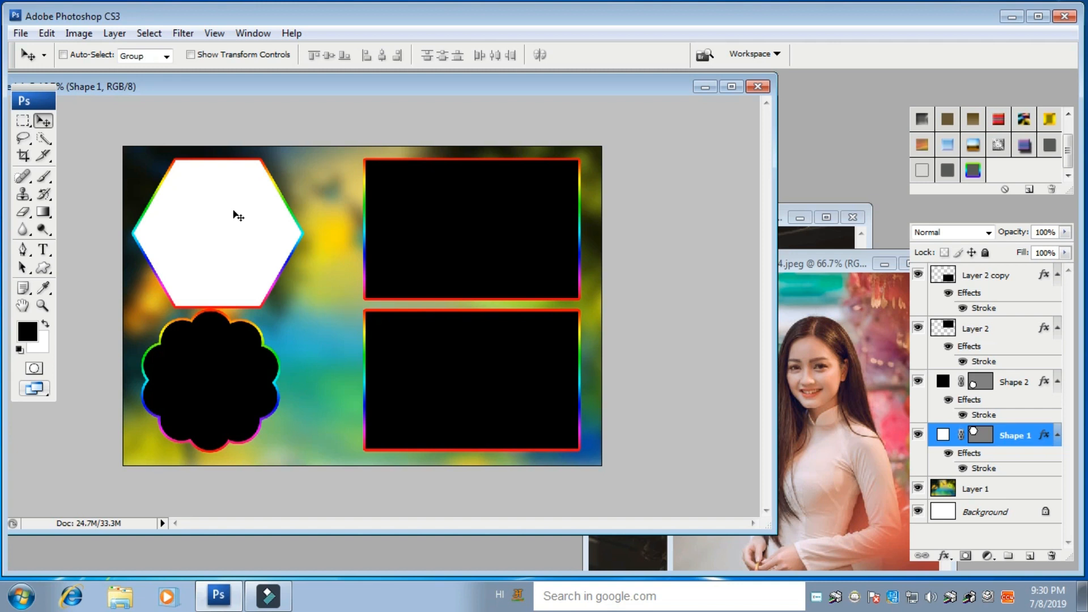
key("ctrl+z")
- Paste the copied portrait into a selection of the flower shape, scale it to about 227% and position the face inside the frame
key("ctrl+Return")
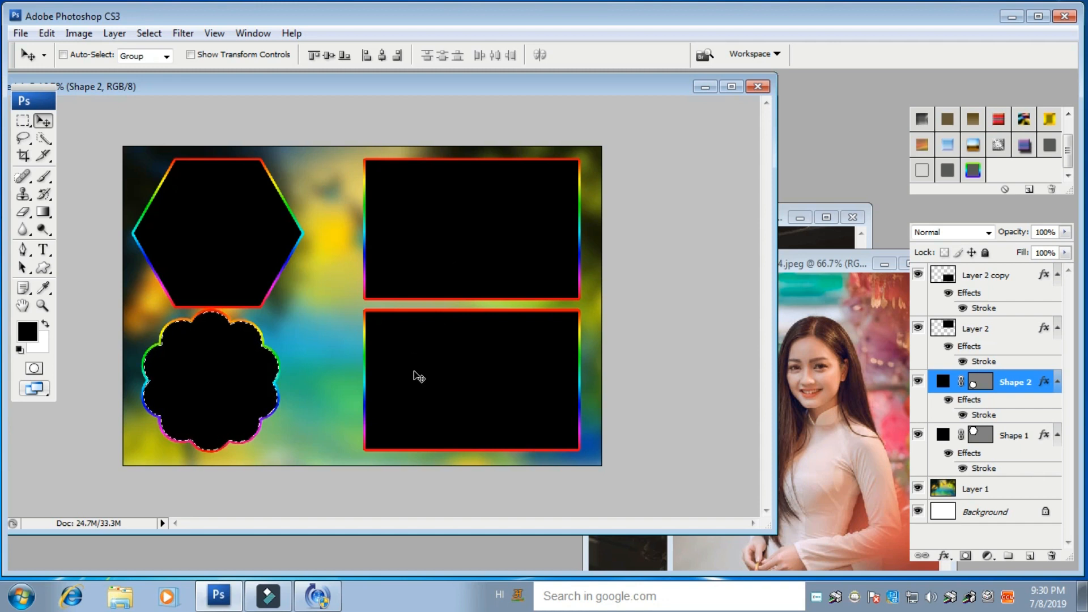
key("ctrl+shift+v")
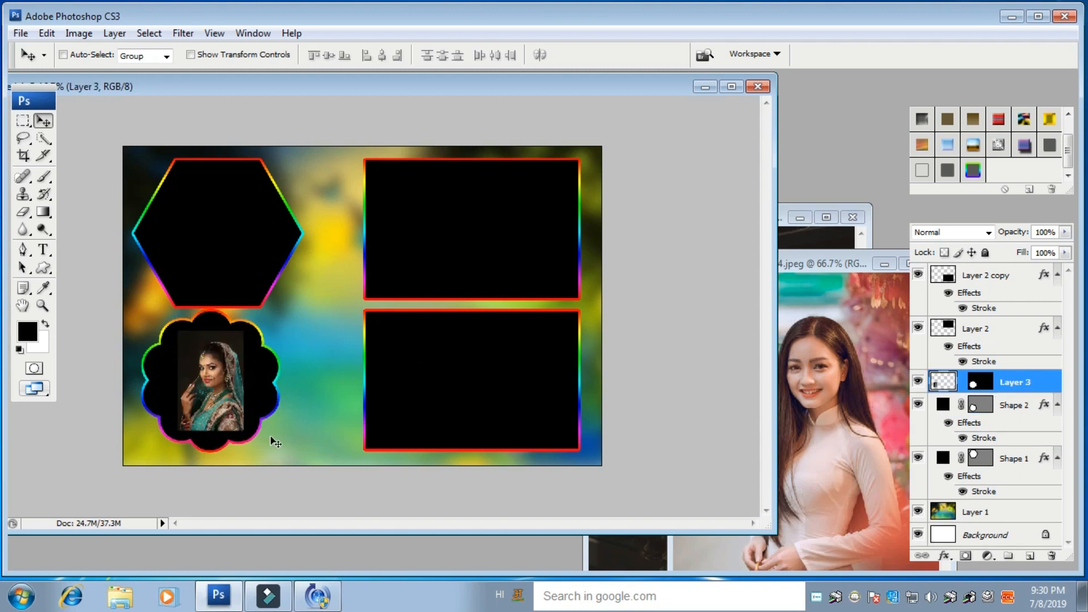
key("ctrl+t")
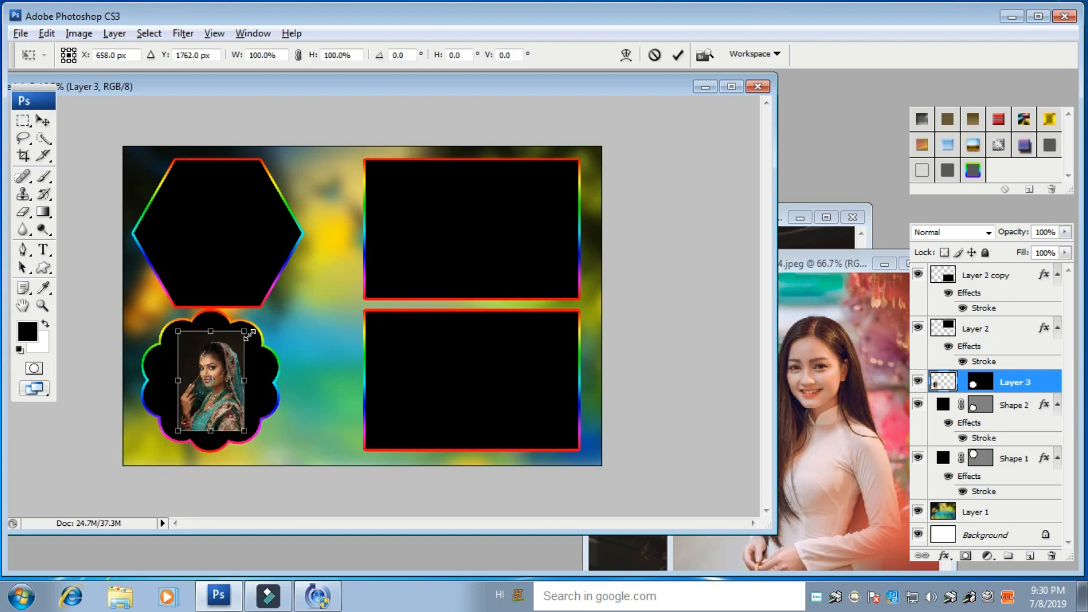
left_click_drag(245, 328, 286, 267)
left_click_drag(237, 374, 221, 403)
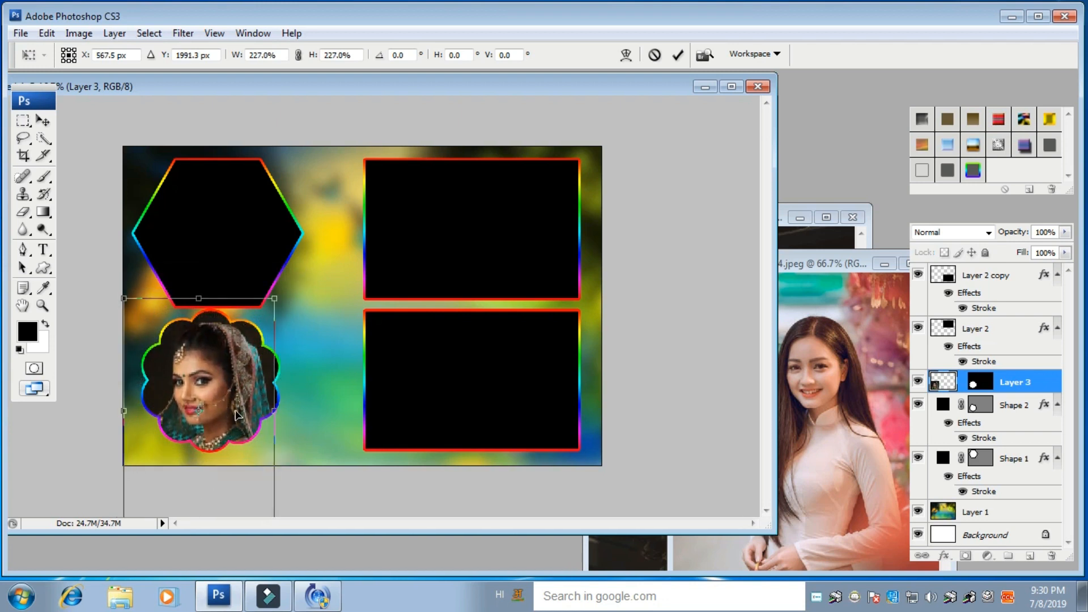
key("Return")
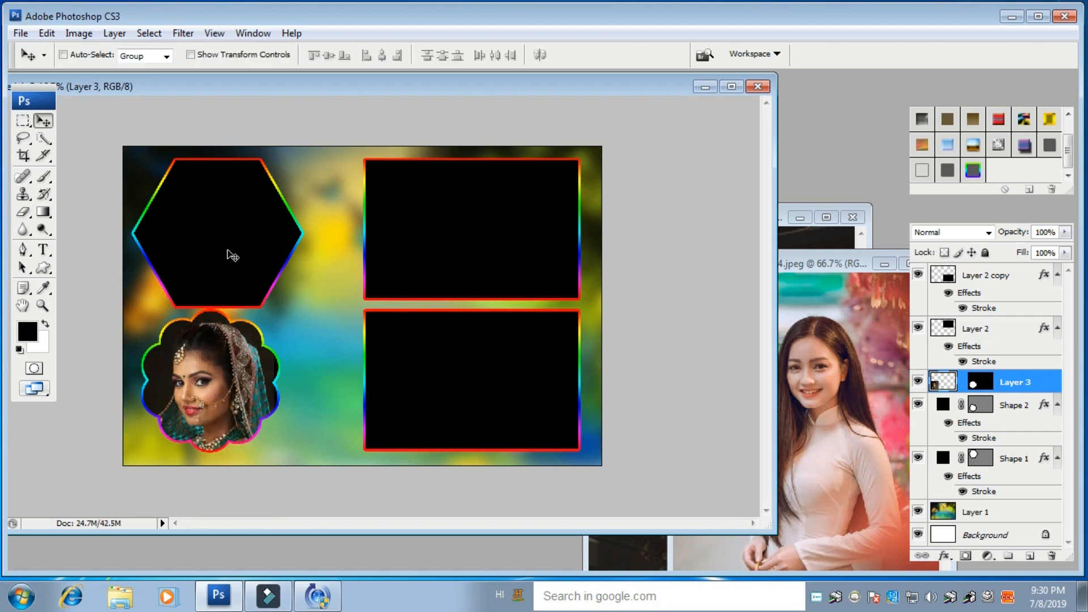
- Select the hexagon's layer, load its vector mask as a selection and paste the copied long-haired woman's portrait into it
right_click(197, 206)
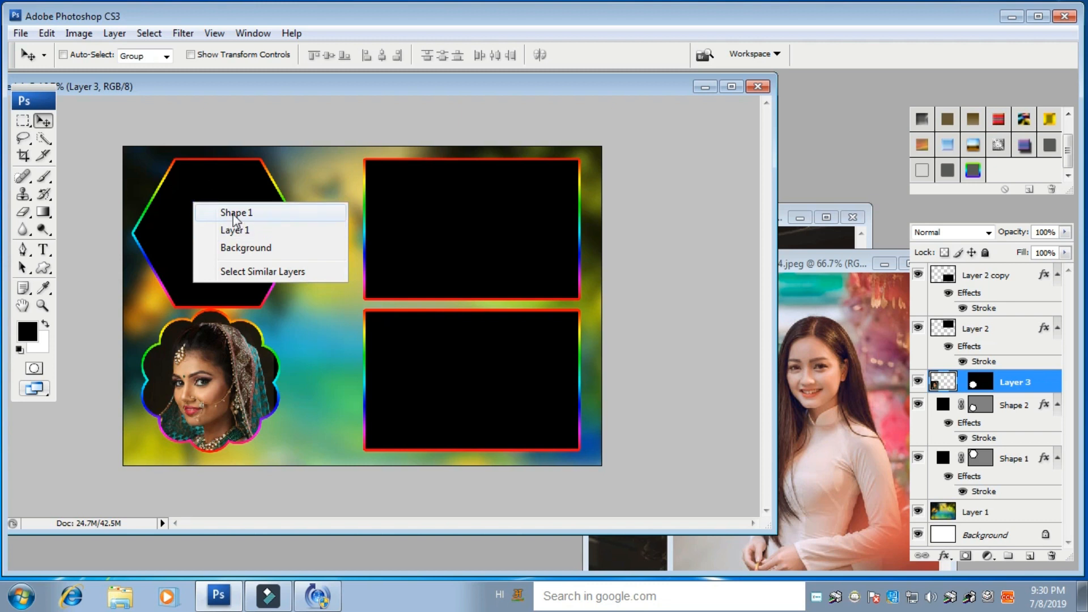
left_click(235, 213)
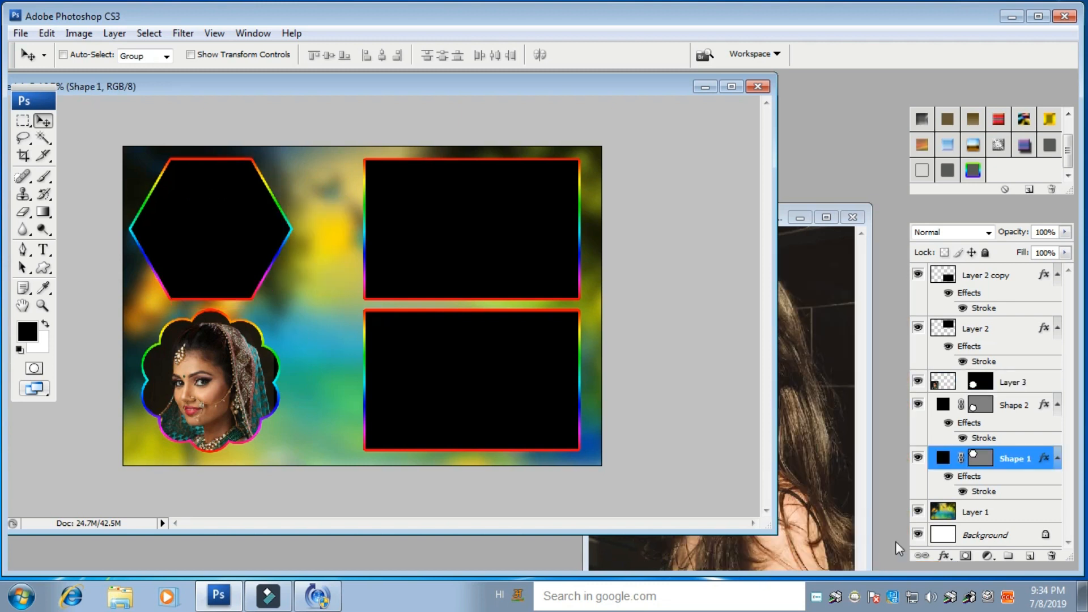
left_click(979, 463)
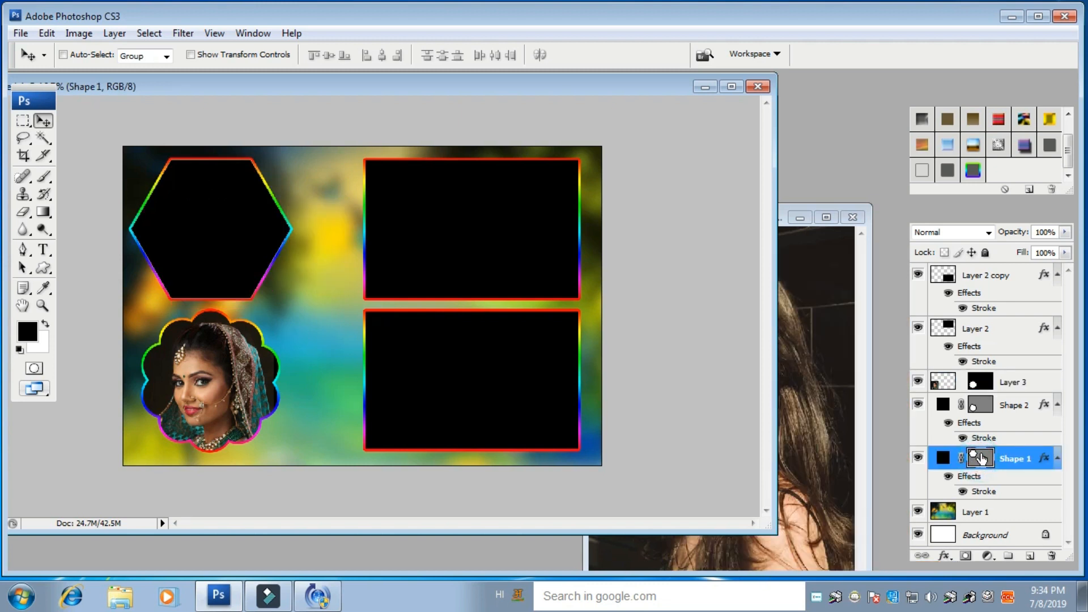
left_click(982, 459, "ctrl")
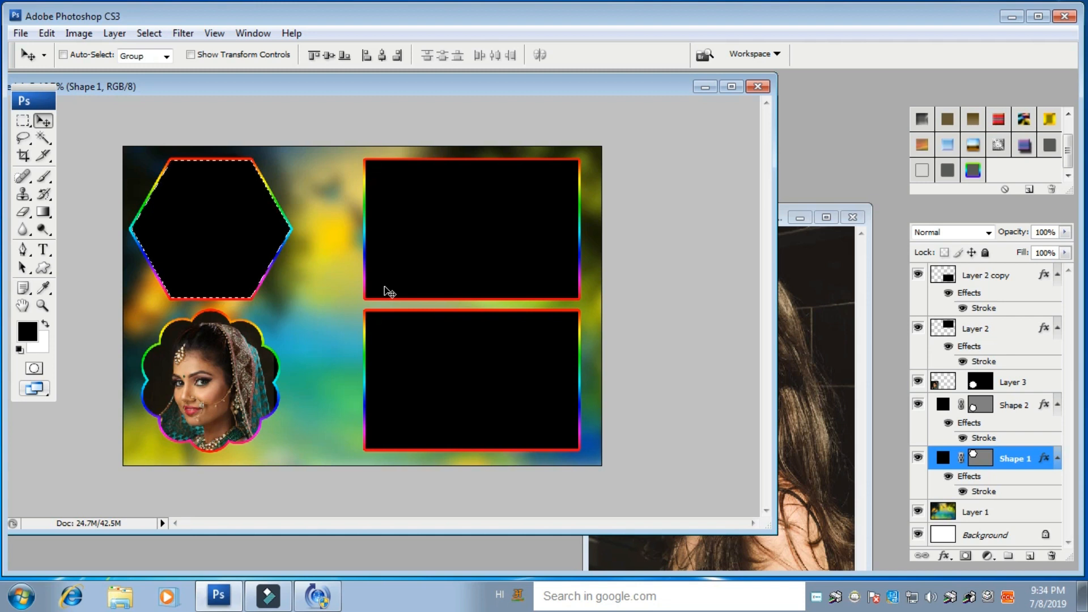
key("ctrl+shift+v")
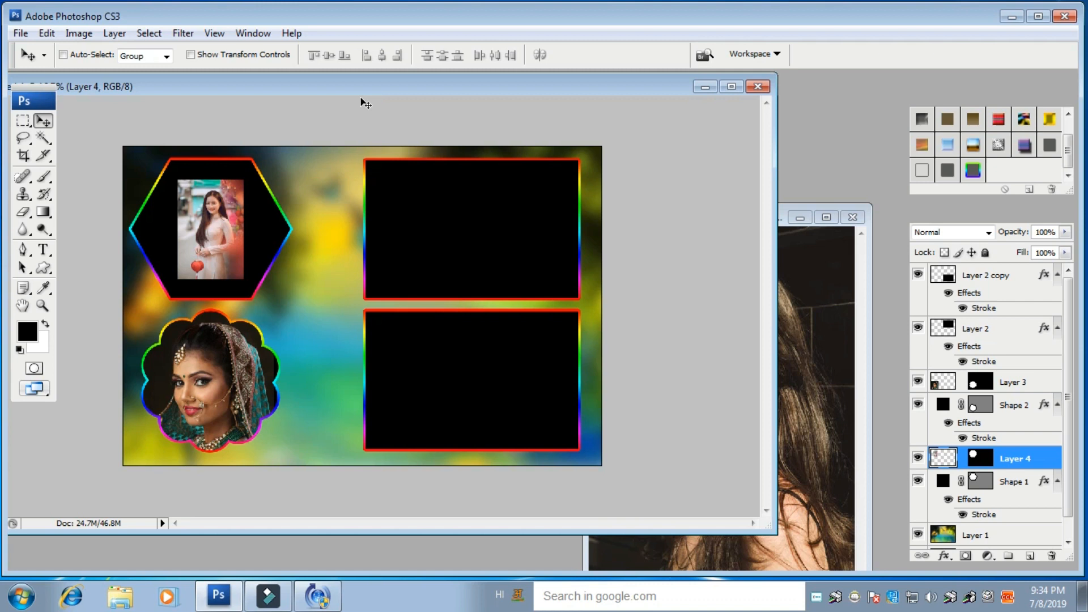
- Scale the portrait in the hexagon to about 241.7% and position it so that it fills the frame
key("ctrl+t")
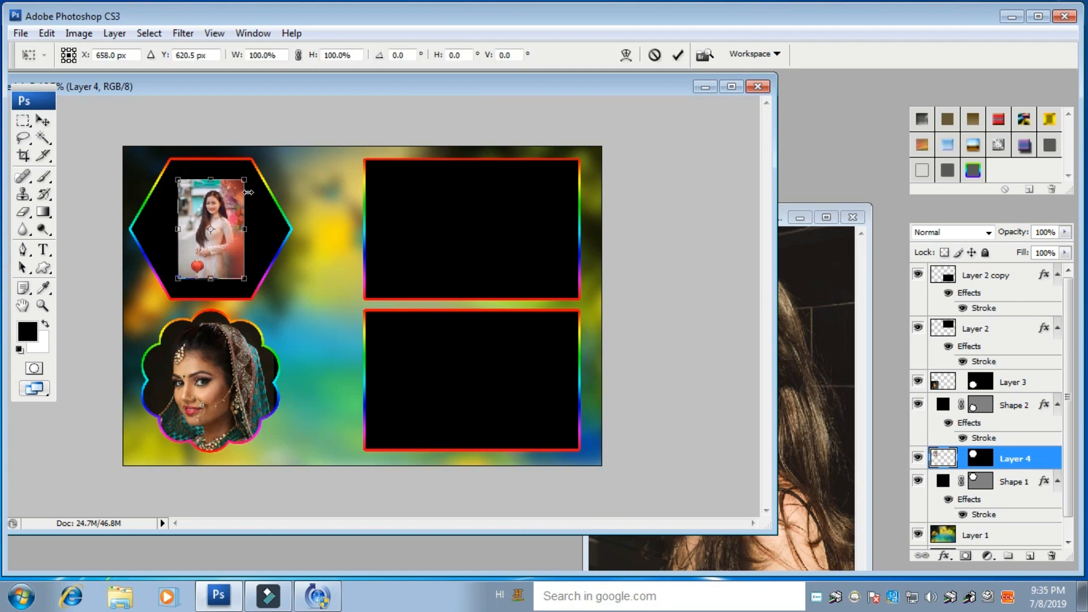
left_click_drag(246, 178, 305, 104)
left_click_drag(233, 228, 205, 277)
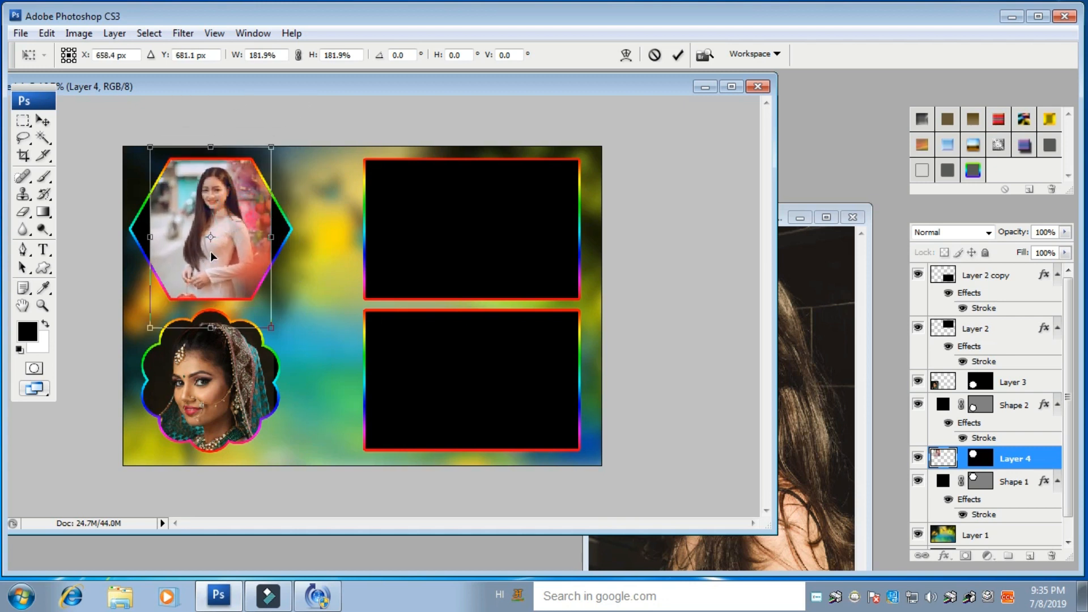
left_click_drag(271, 142, 294, 112)
left_click_drag(227, 198, 215, 208)
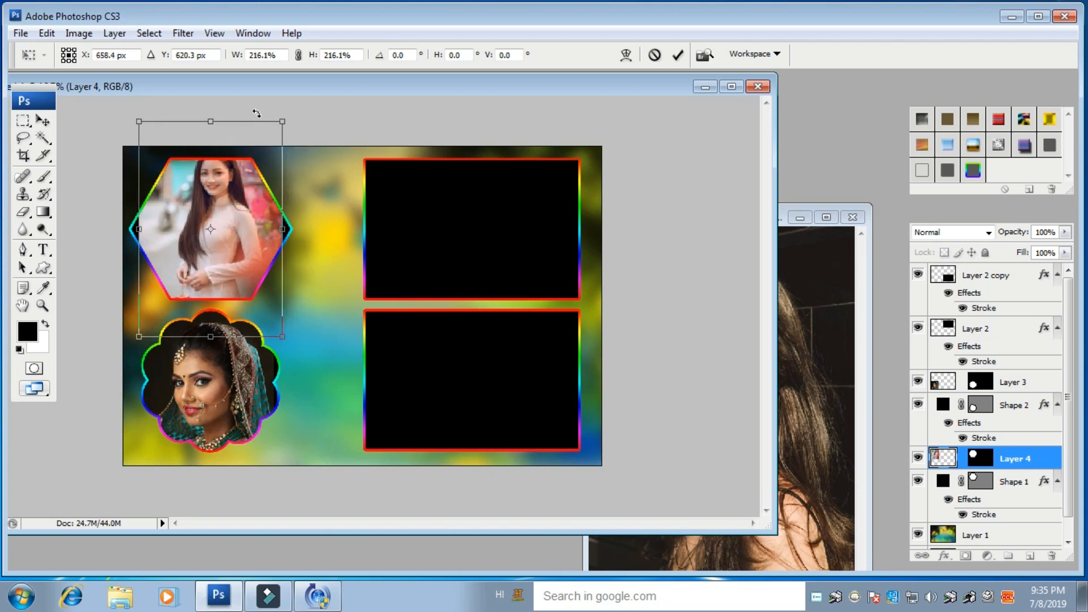
left_click_drag(282, 120, 293, 105)
left_click_drag(231, 198, 222, 233)
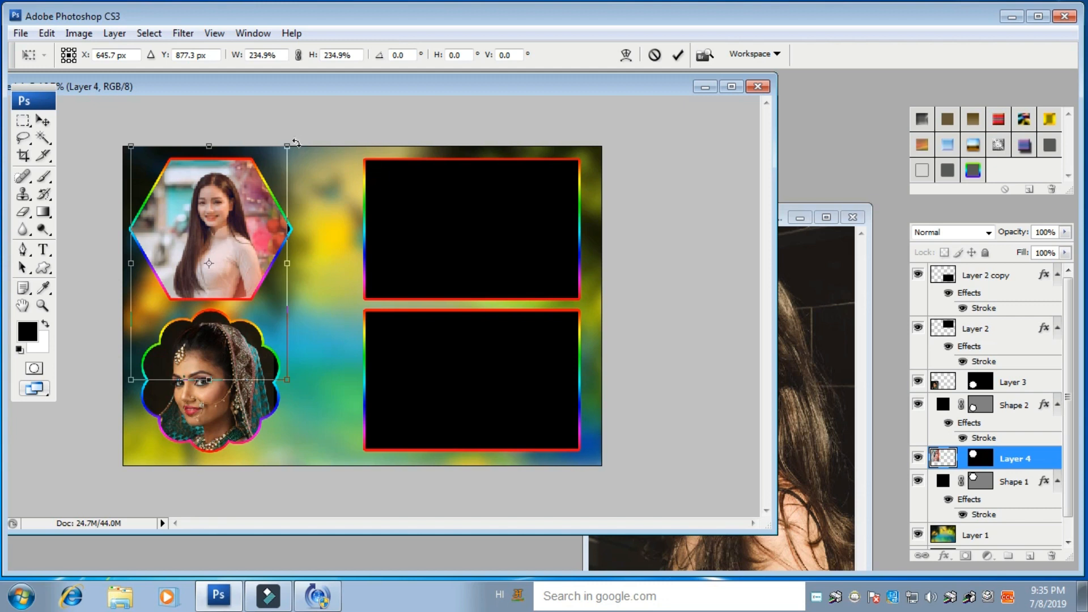
left_click_drag(287, 147, 294, 142)
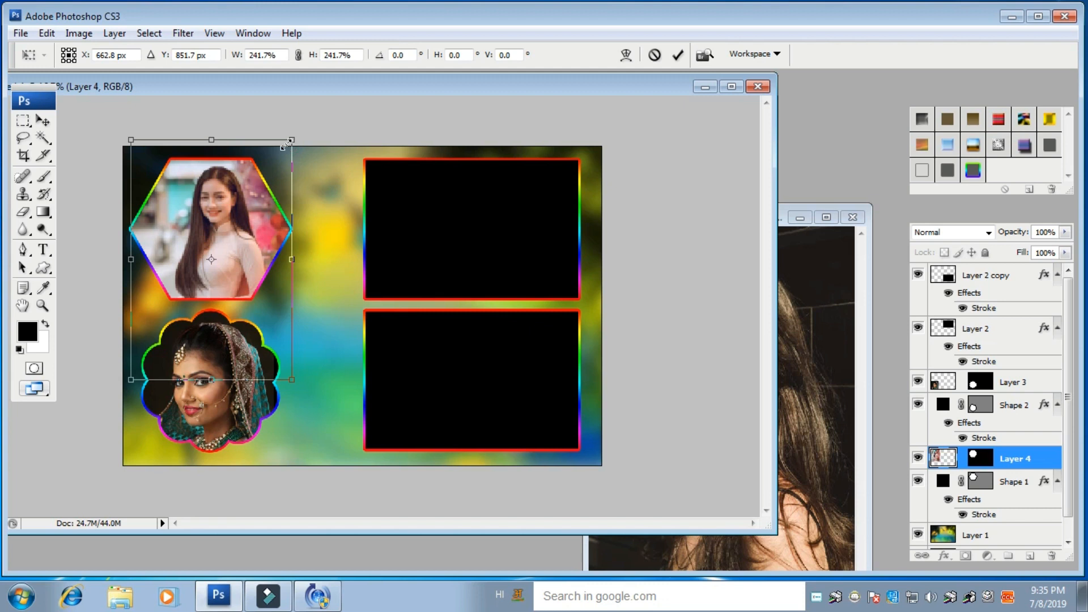
key("Return")
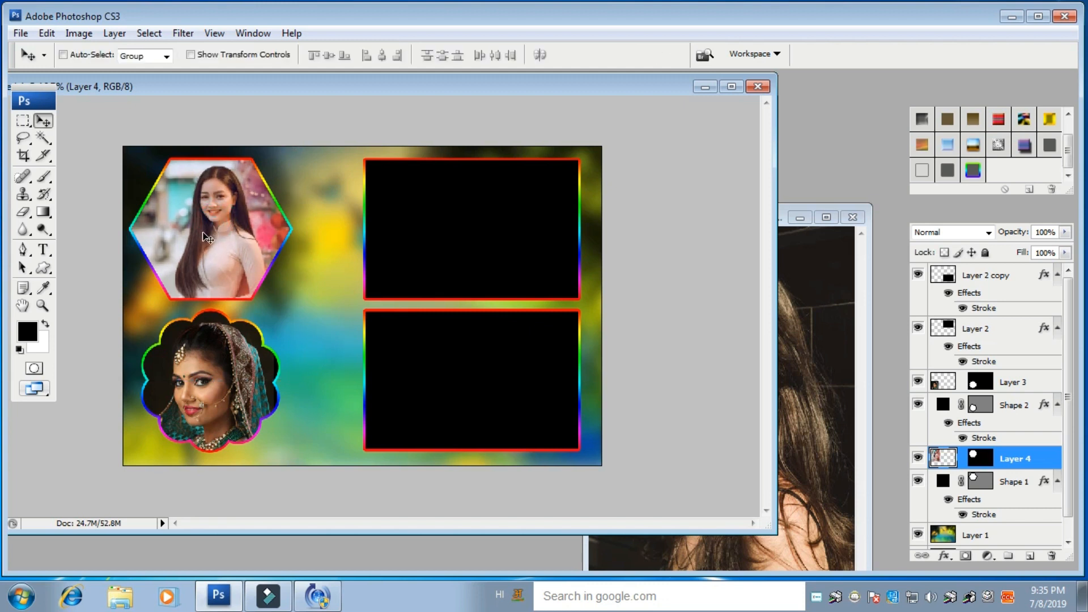
left_click_drag(219, 216, 216, 219)
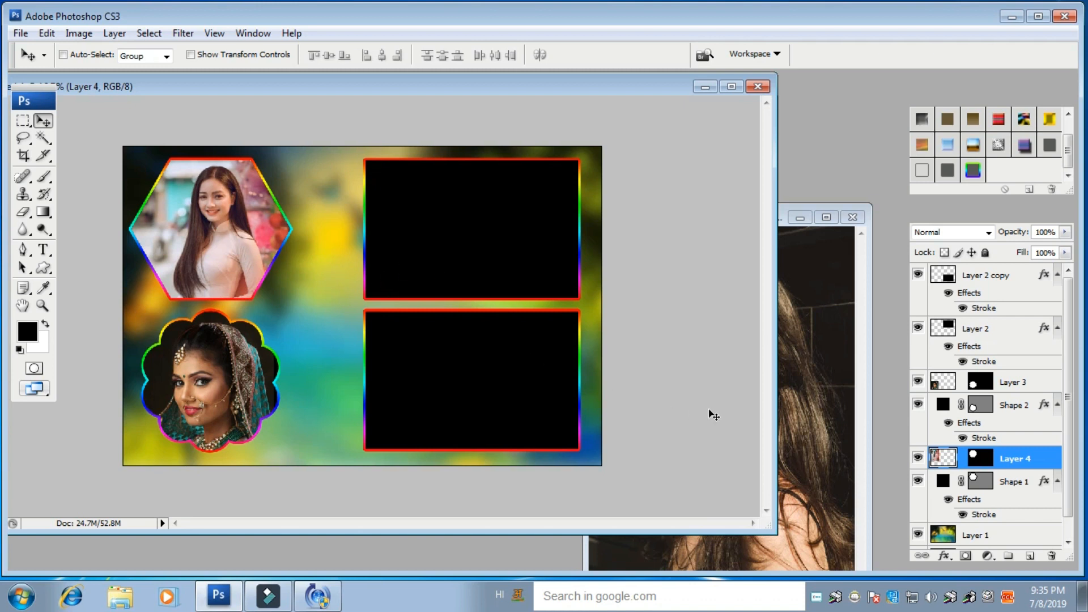
- Move the pexels-photo-2115681.jpeg window aside and open the Model folder photos from beautiful-beauty-cute-1707090 through beautiful-cute-elegance-1707038
left_click(833, 317)
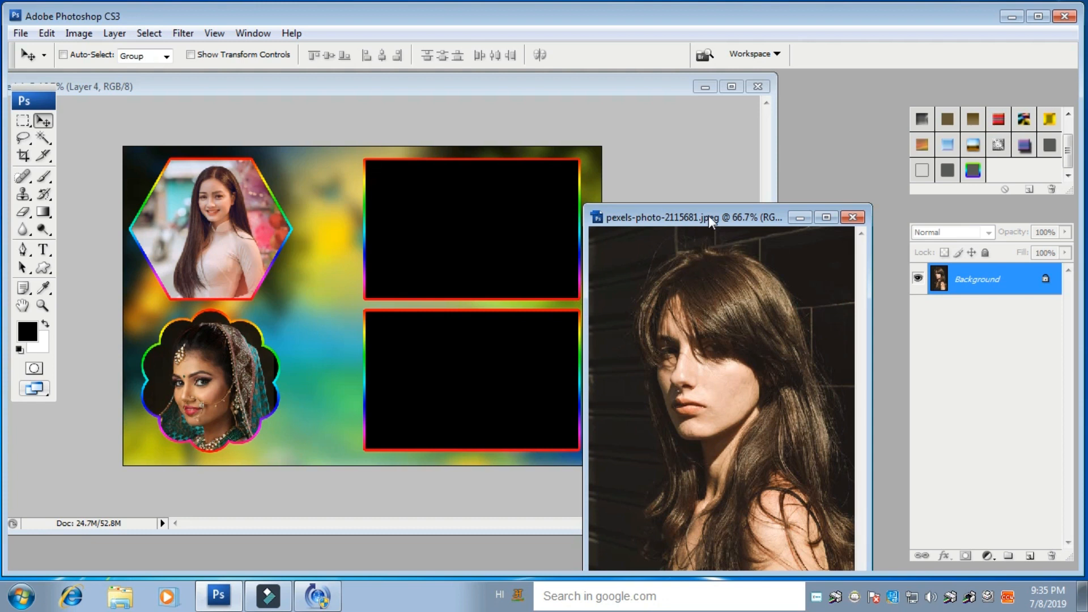
left_click_drag(708, 220, 670, 238)
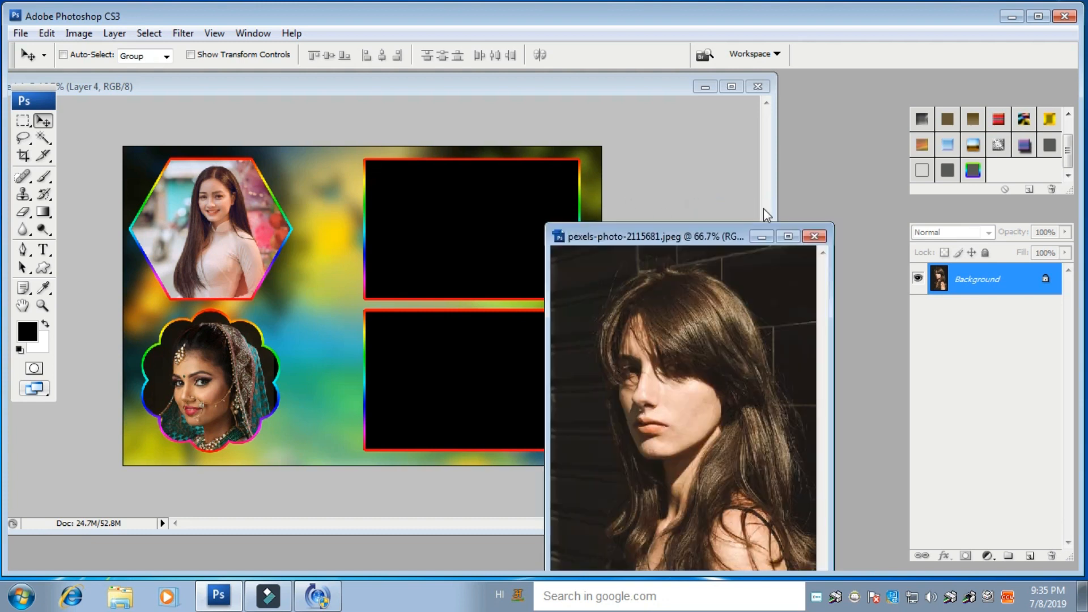
double_click(828, 152)
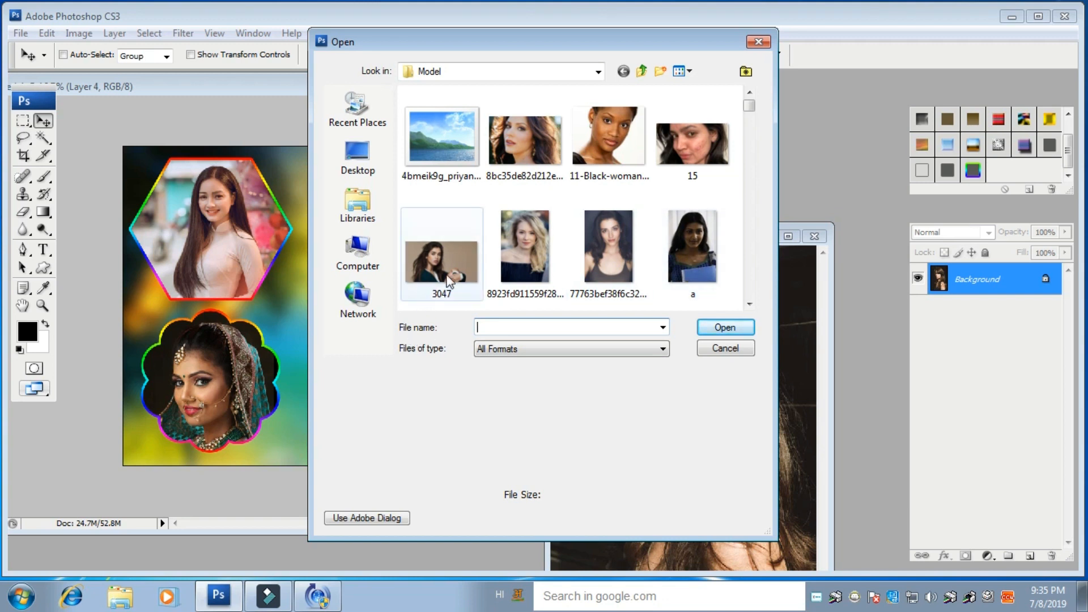
left_click_drag(749, 105, 765, 163)
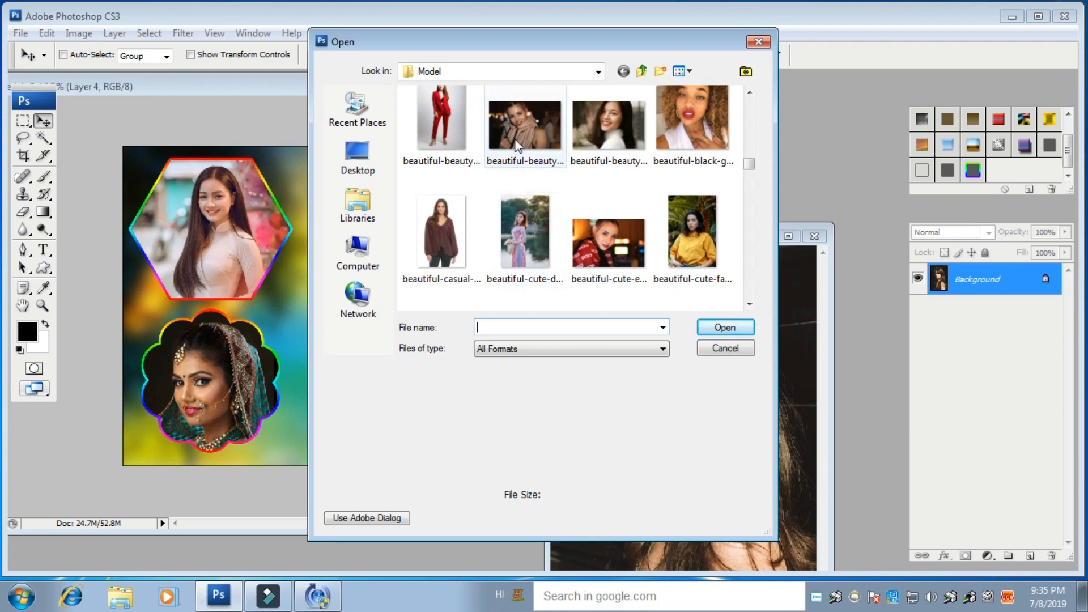
left_click(514, 141)
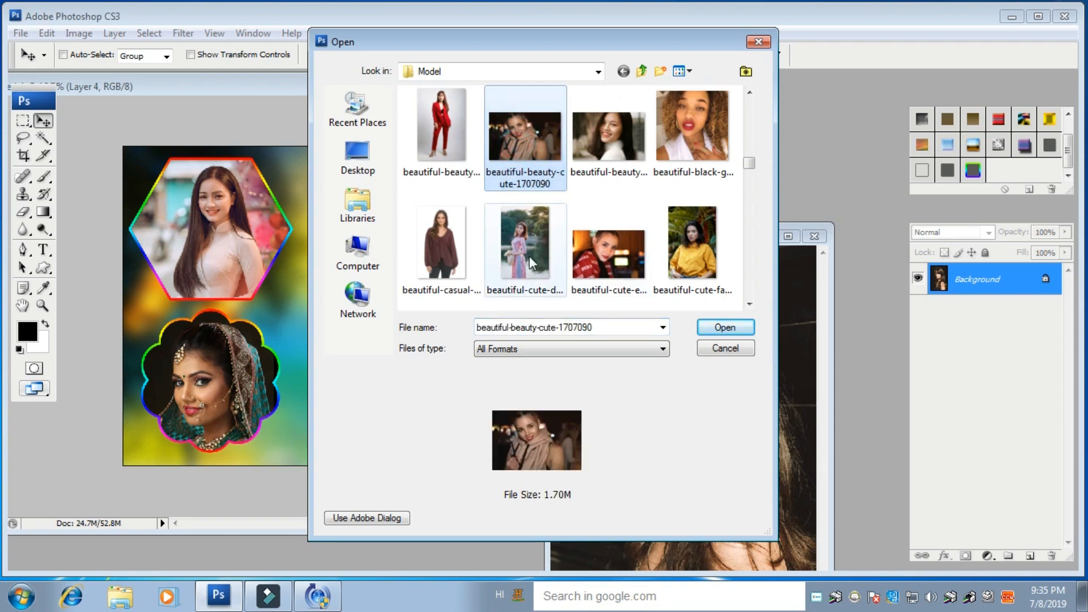
left_click(607, 258, "shift")
left_click(719, 328)
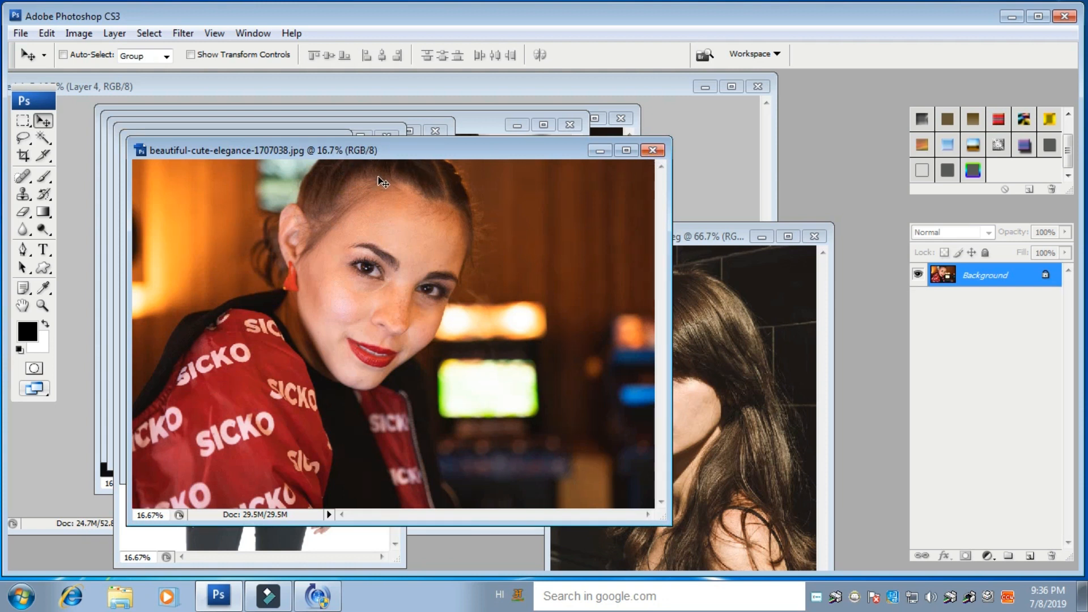
- Copy the whole beautiful-cute-elegance-1707038.jpg image, close all newly opened photos except beautiful-beauty-cute-1707090.jpg, and move that one aside
key("ctrl+a")
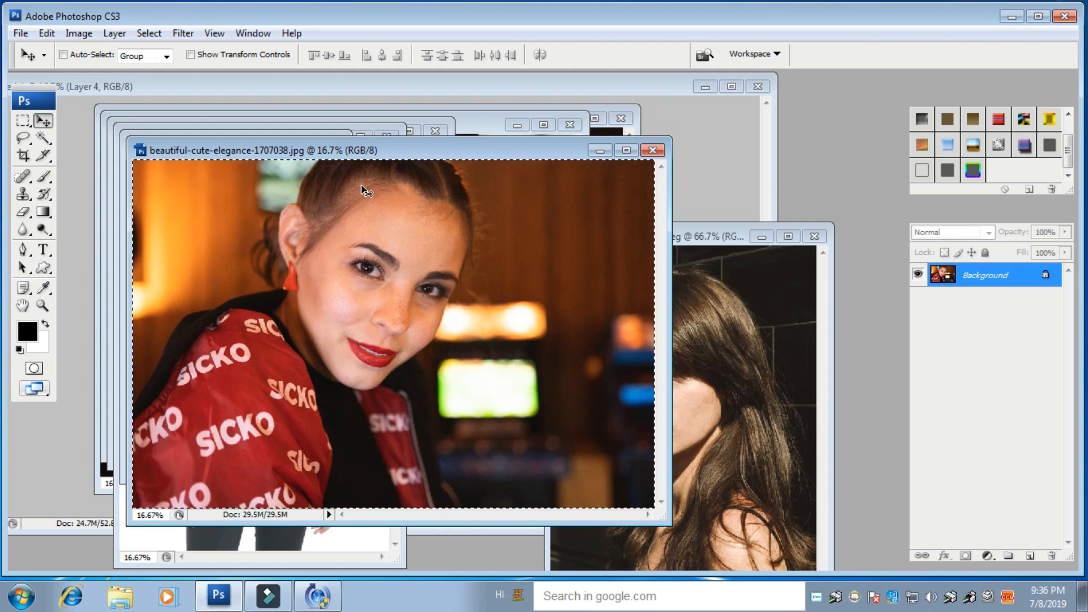
key("ctrl+w")
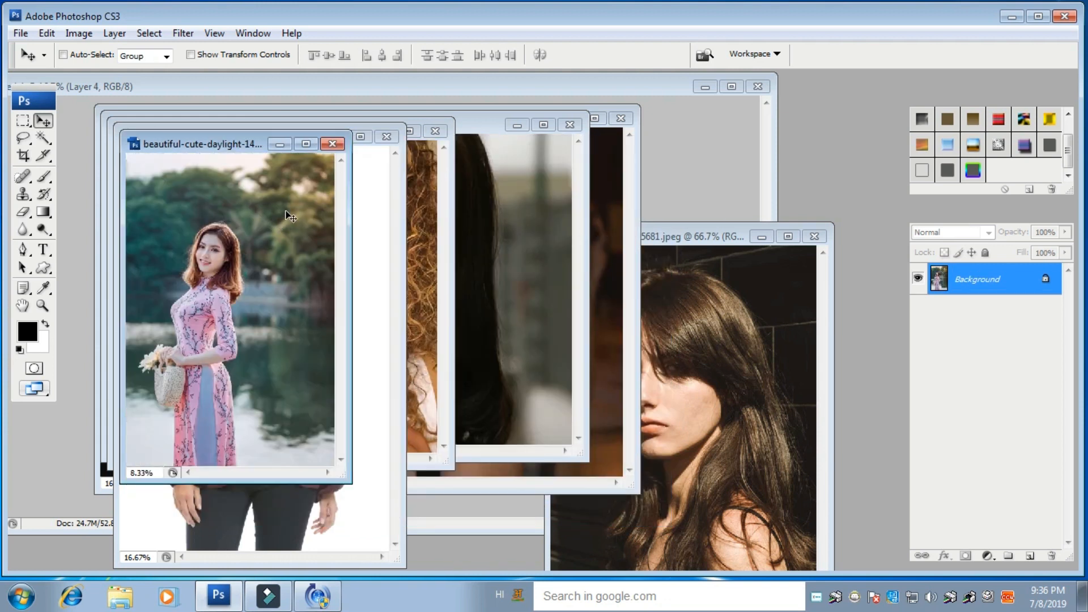
left_click(331, 144)
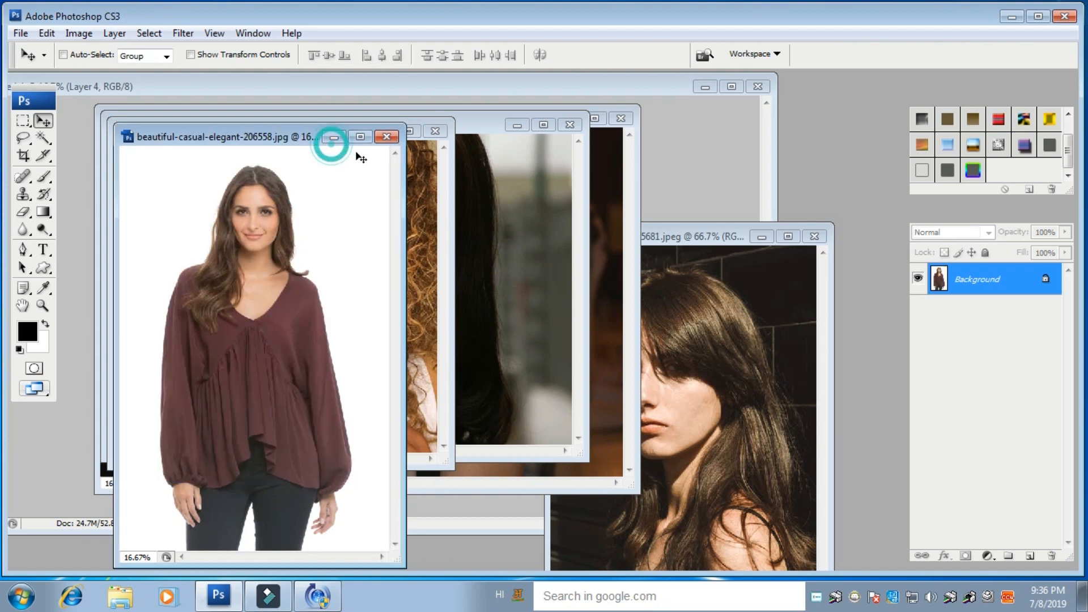
left_click(387, 137)
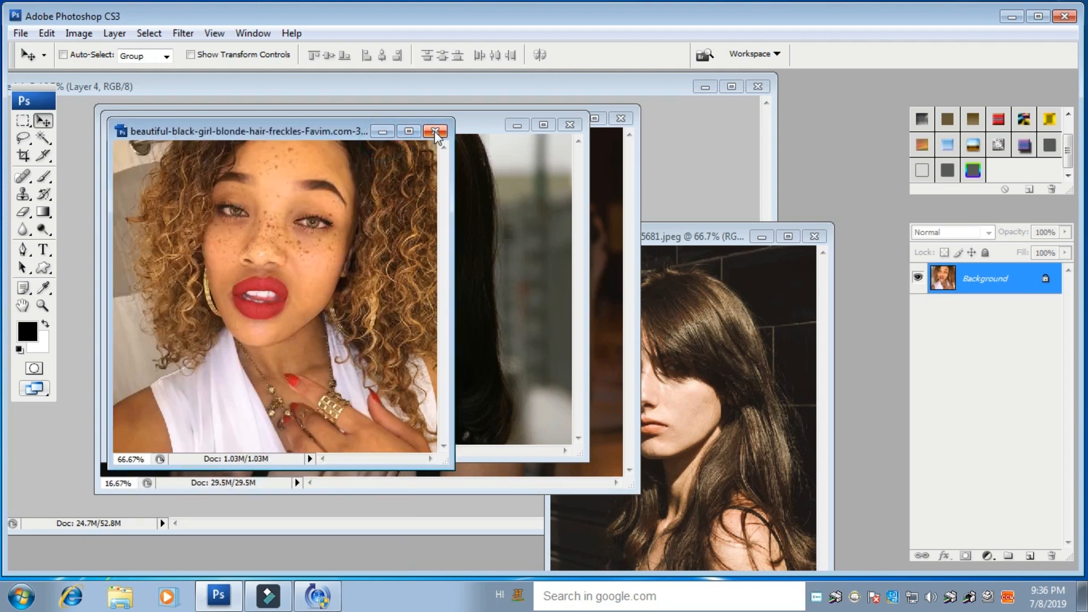
left_click(434, 130)
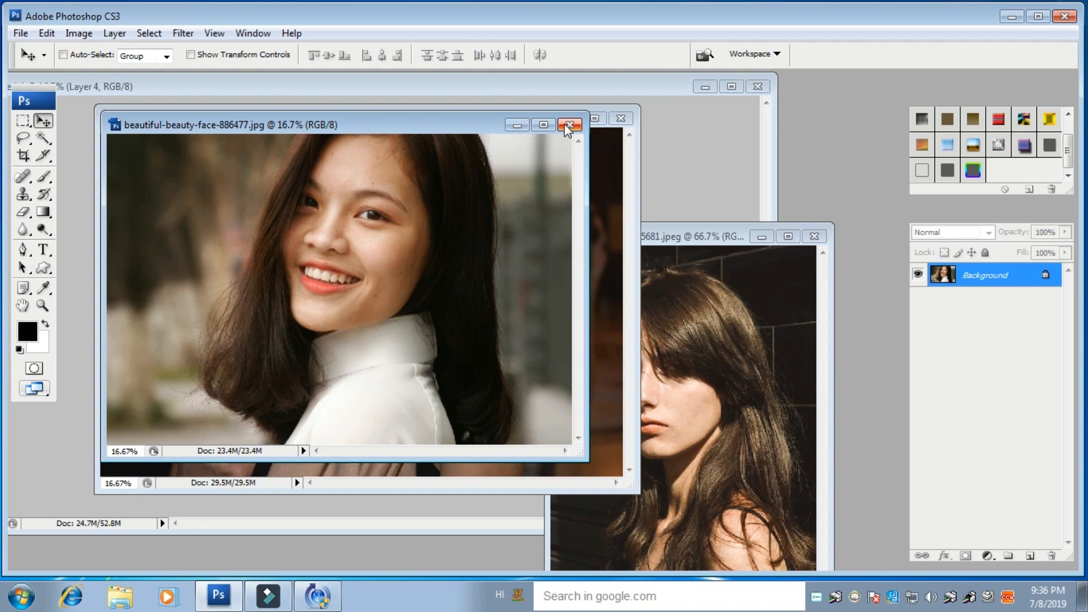
key("ctrl+w")
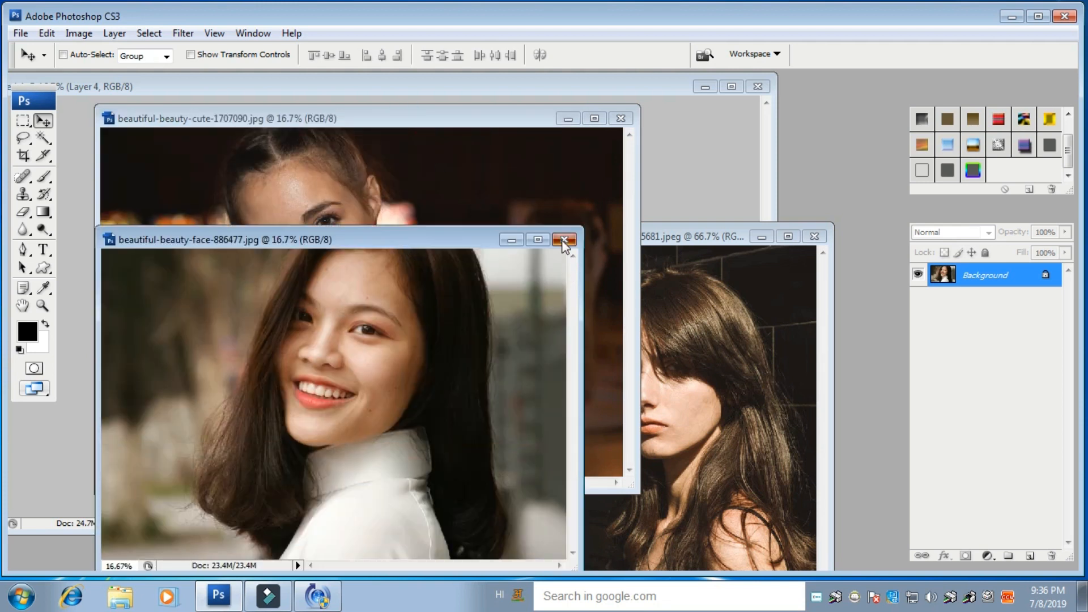
left_click(563, 240)
left_click_drag(374, 119, 722, 433)
- Select the upper rectangle's layer in the composition, select its black area with the Magic Wand and paste the copied portrait into it
left_click(446, 220)
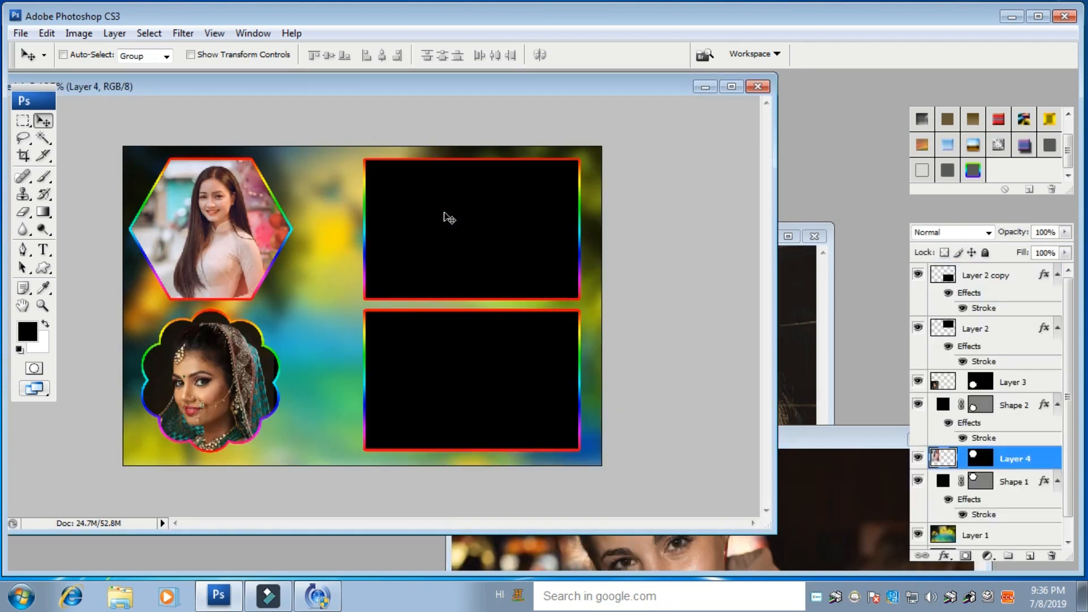
right_click(446, 215)
left_click(488, 225)
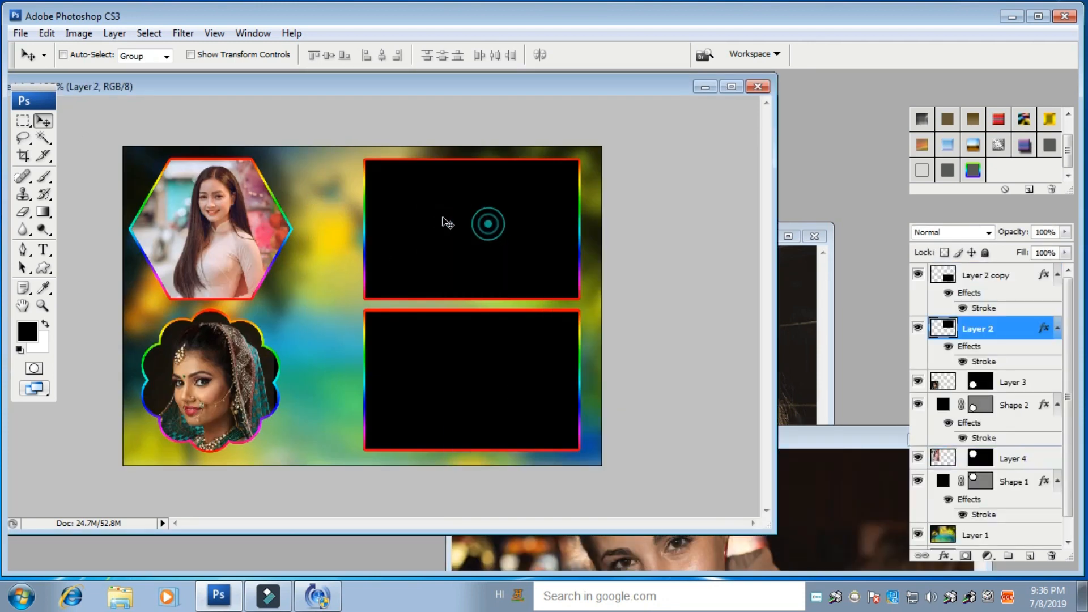
key("w")
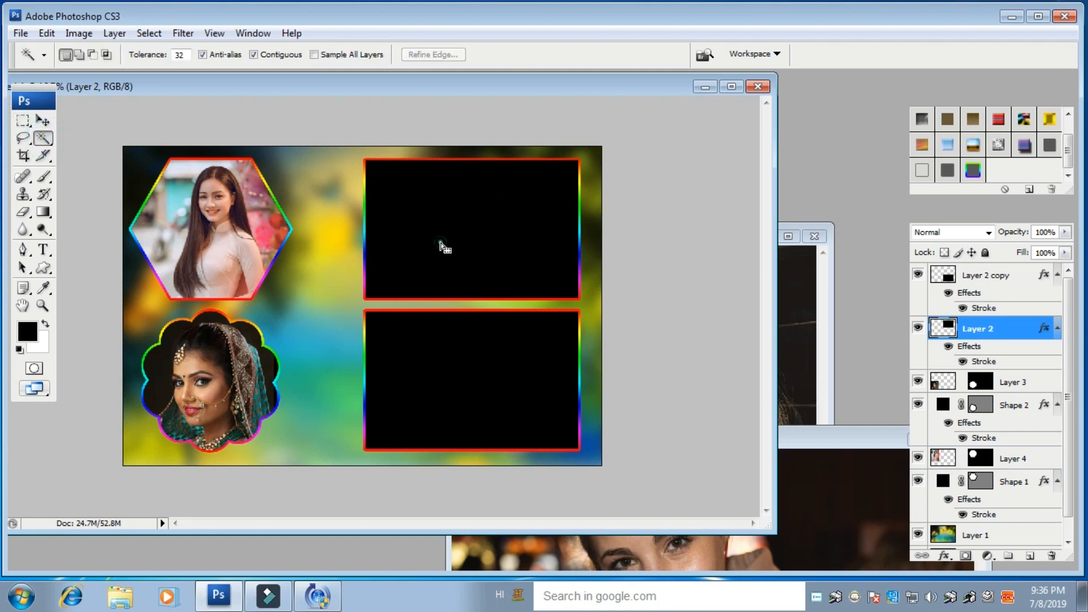
left_click(441, 244)
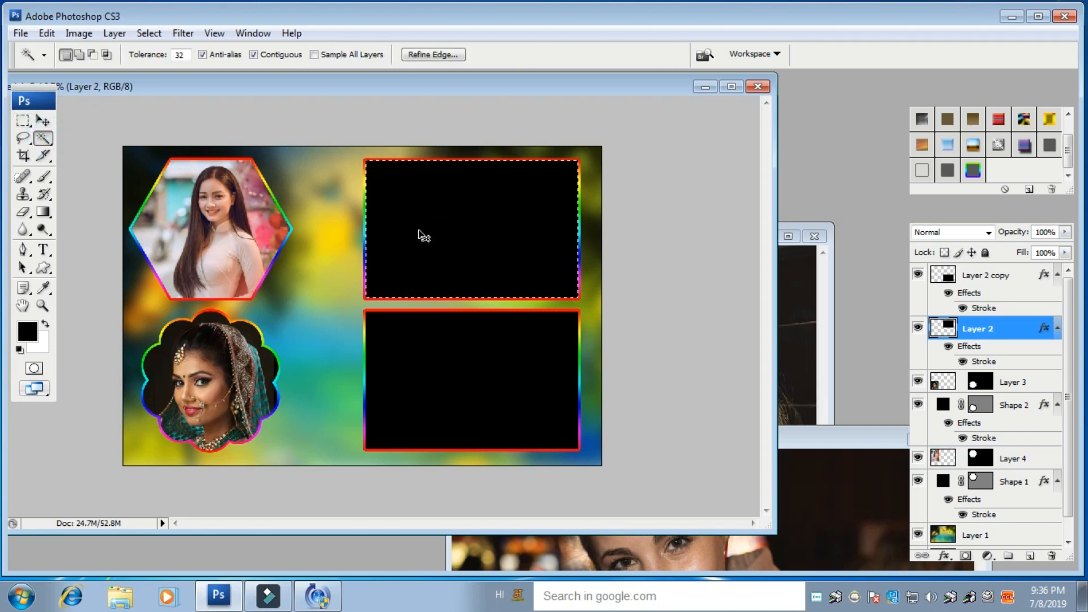
key("ctrl+shift+v")
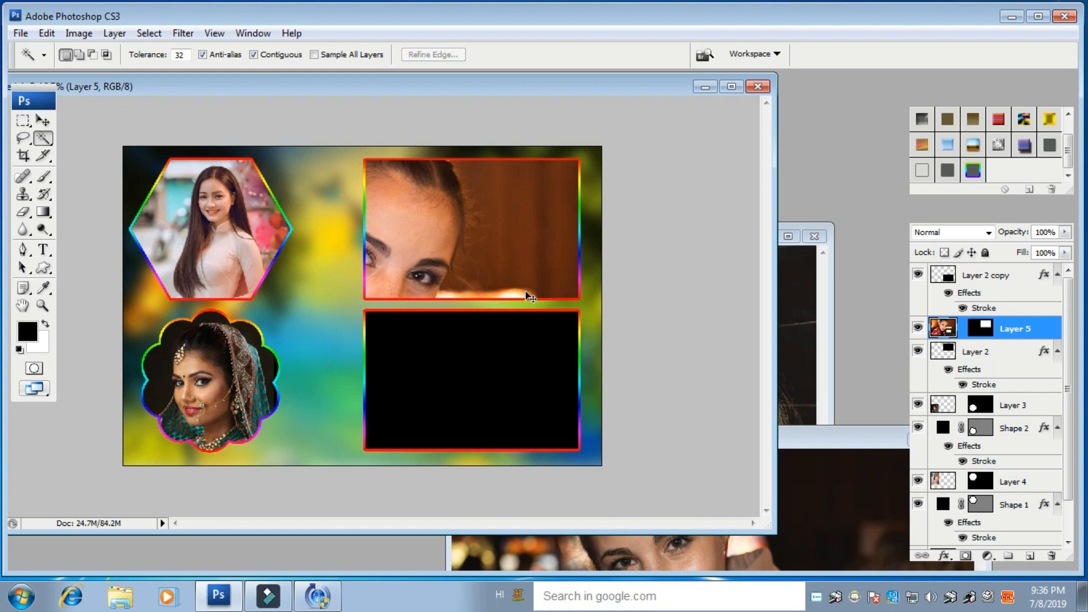
- Scale the portrait in the upper rectangle to about 48.4% and position it so that the face sits inside the frame
key("ctrl+t")
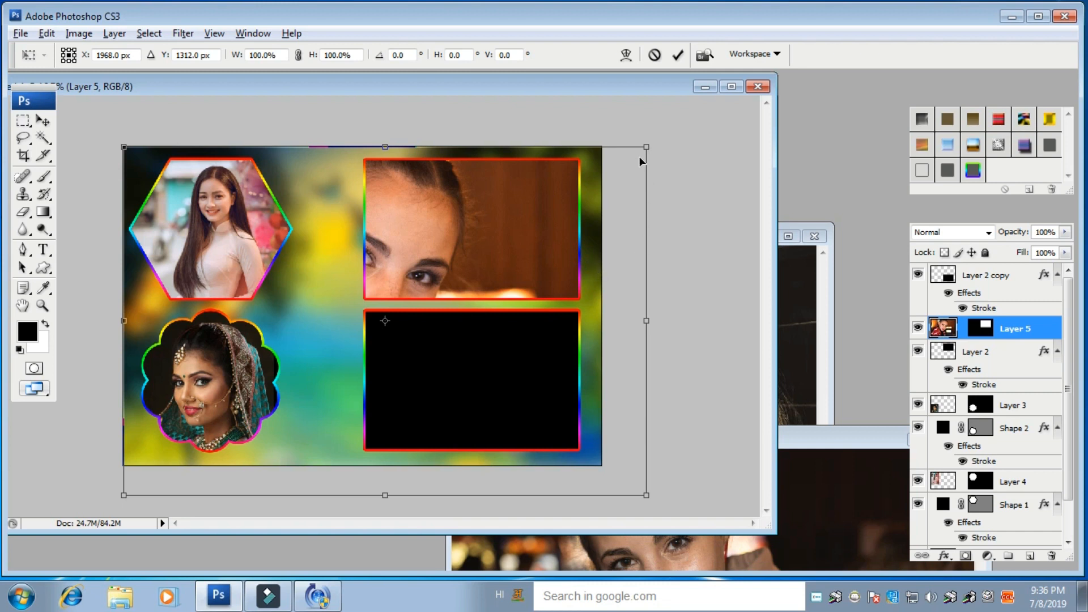
left_click_drag(646, 148, 513, 280)
left_click_drag(404, 277, 497, 207)
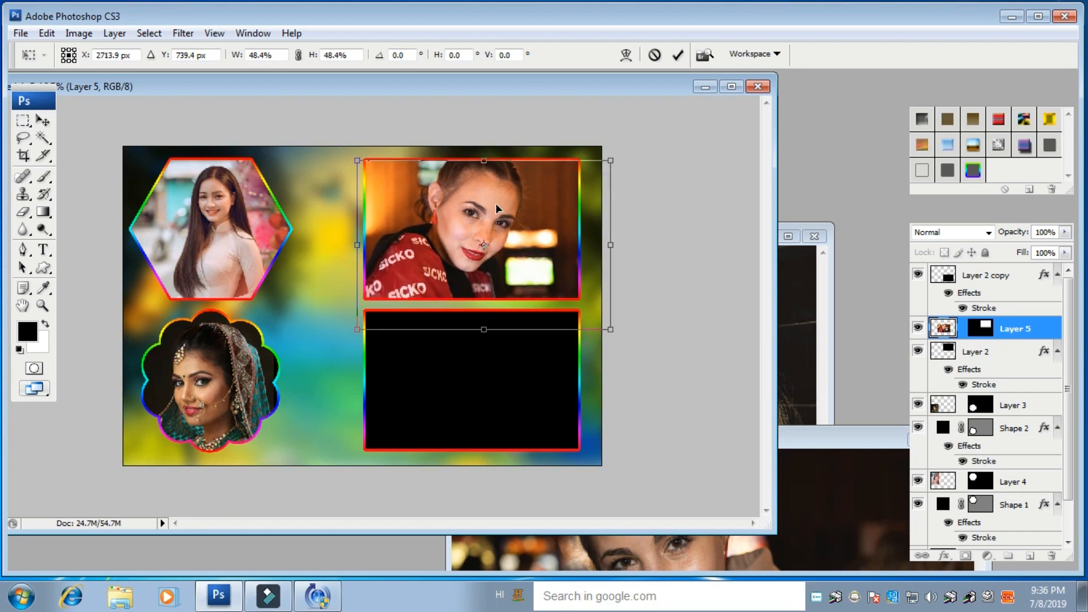
key("ctrl+z")
key("Return")
- Select the lower rectangle's layer and select its black area with the Magic Wand
key("w")
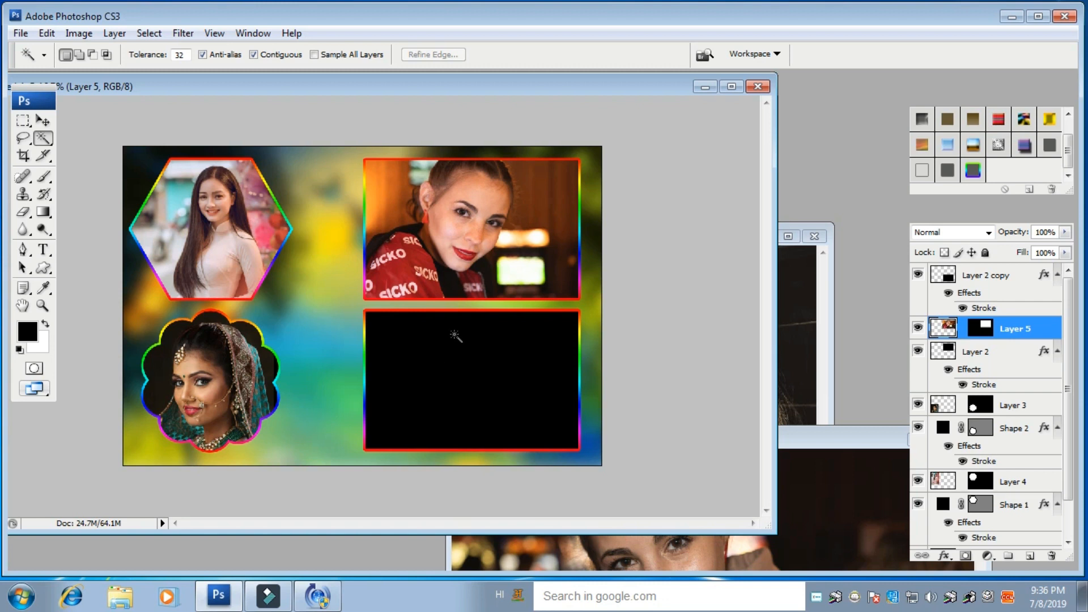
left_click(43, 120)
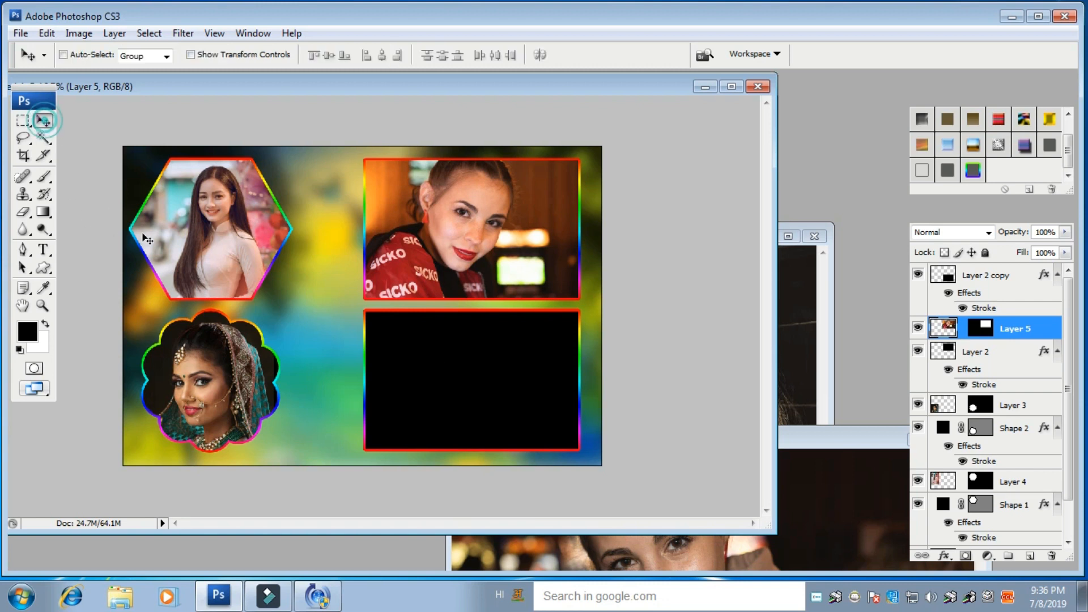
right_click(445, 355)
left_click(507, 360)
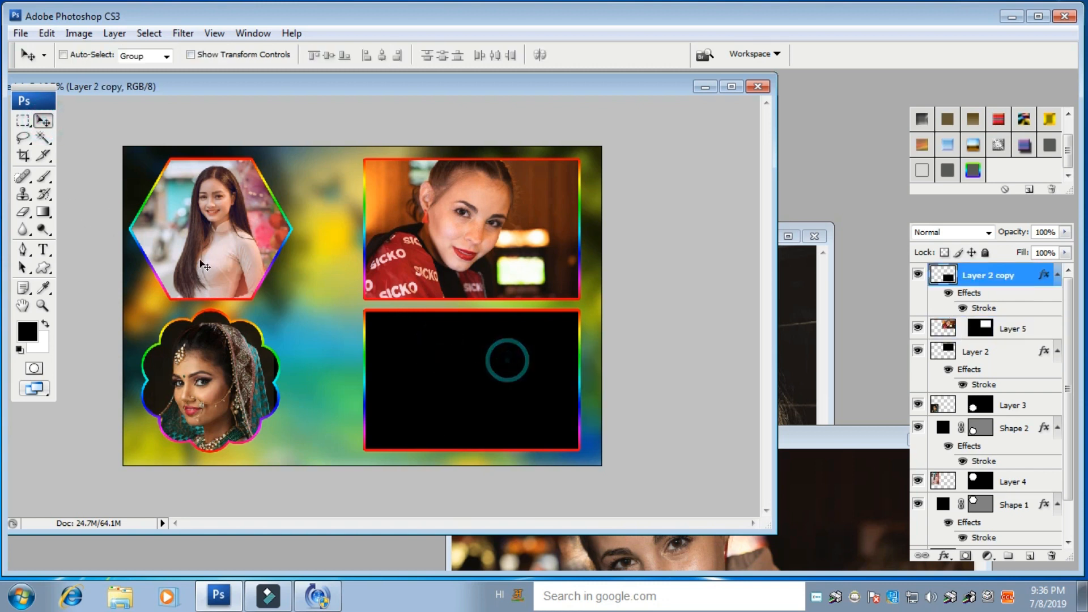
left_click(43, 138)
left_click(481, 379)
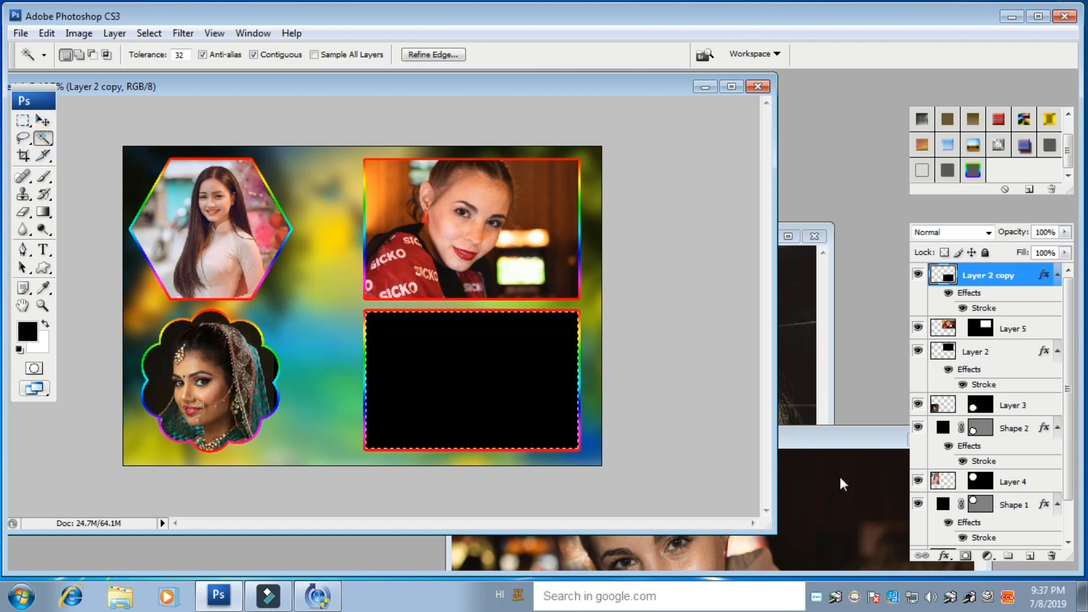
- Copy the whole beautiful-beauty-cute-1707090.jpg image and paste it into the lower rectangle's selection in the composition
left_click(838, 446)
left_click_drag(665, 443, 683, 340)
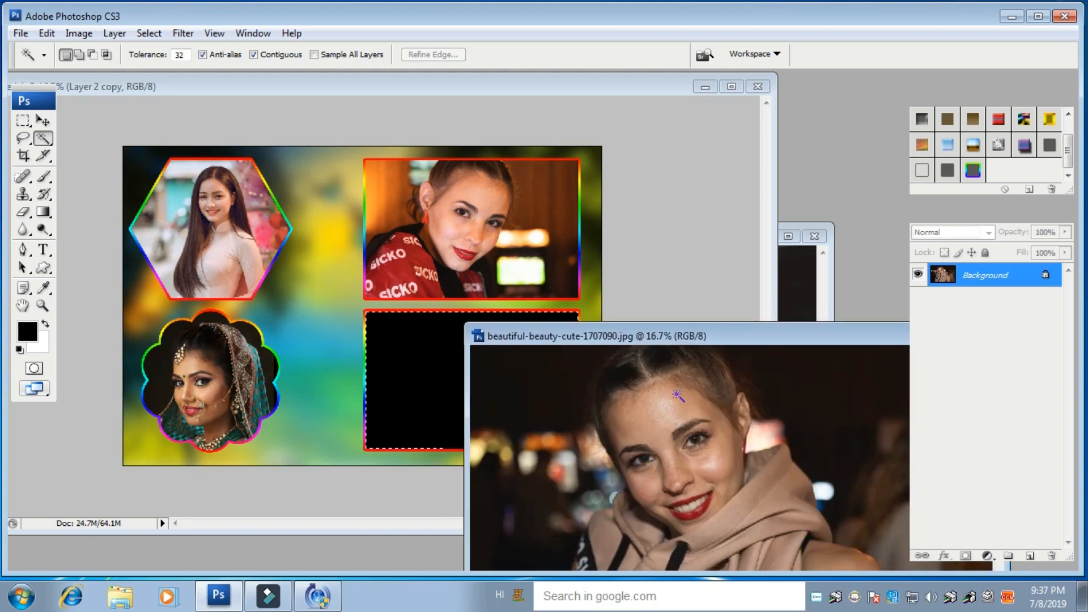
key("ctrl+a")
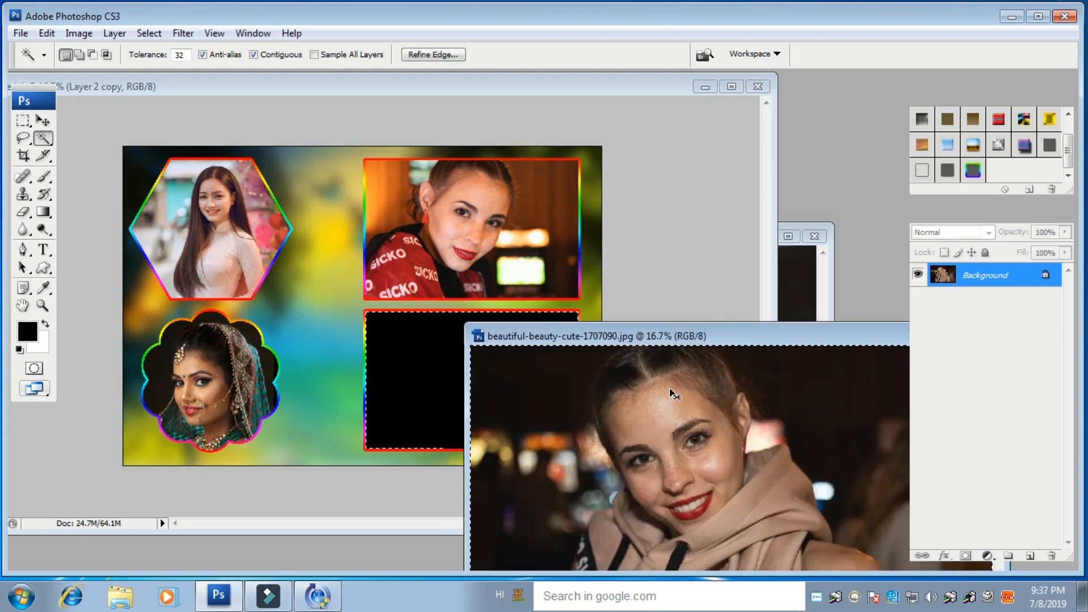
key("ctrl+Tab")
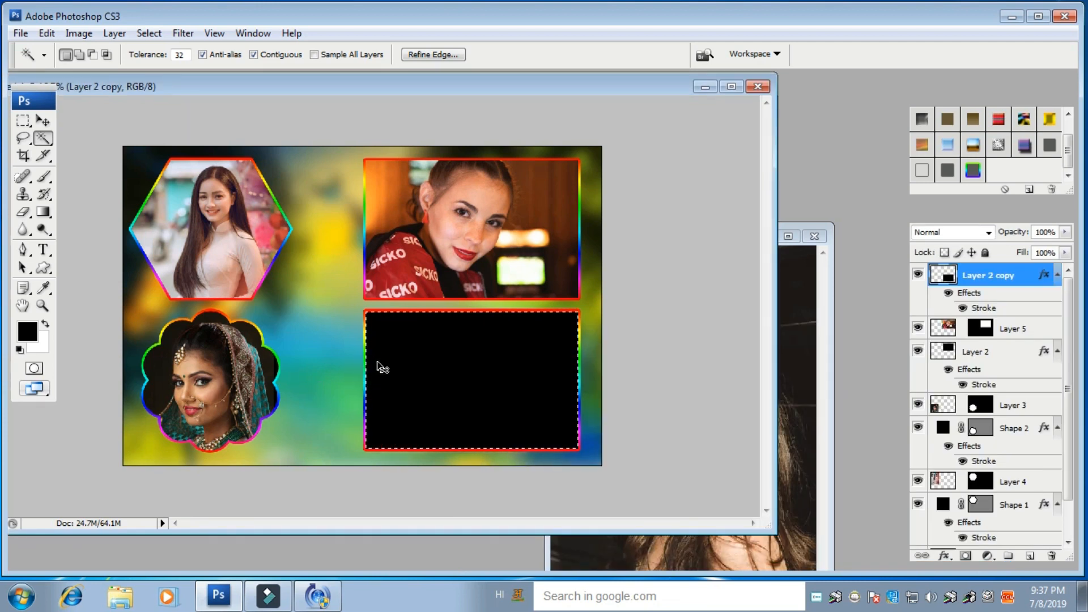
key("ctrl+shift+v")
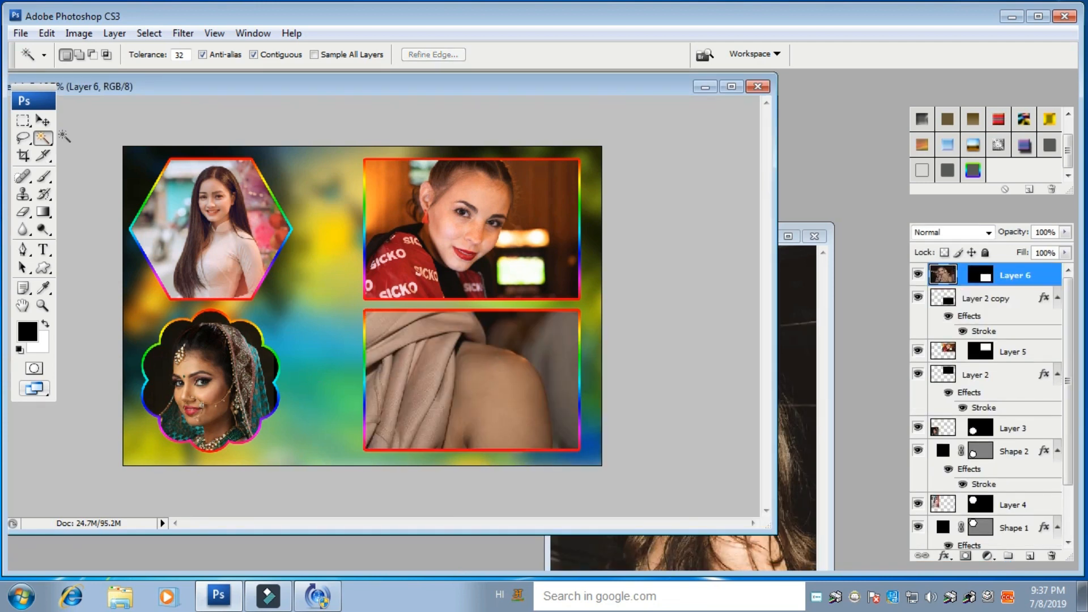
- Scale the portrait in the lower rectangle to about 48.3%, position it to fill the frame, and close pexels-photo-2115681.jpeg
key("ctrl+t")
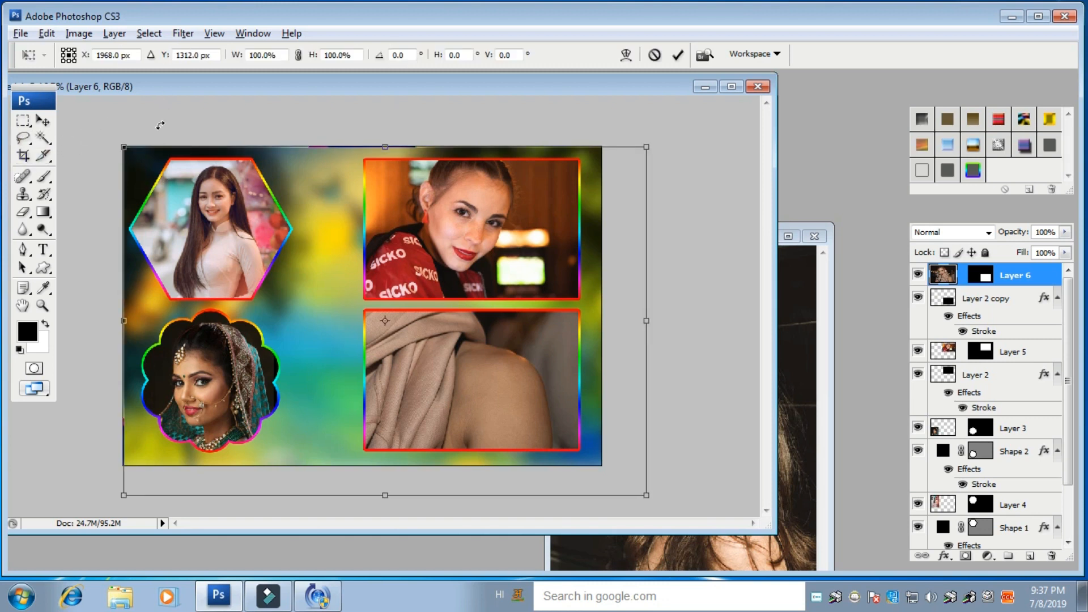
left_click_drag(123, 148, 264, 233)
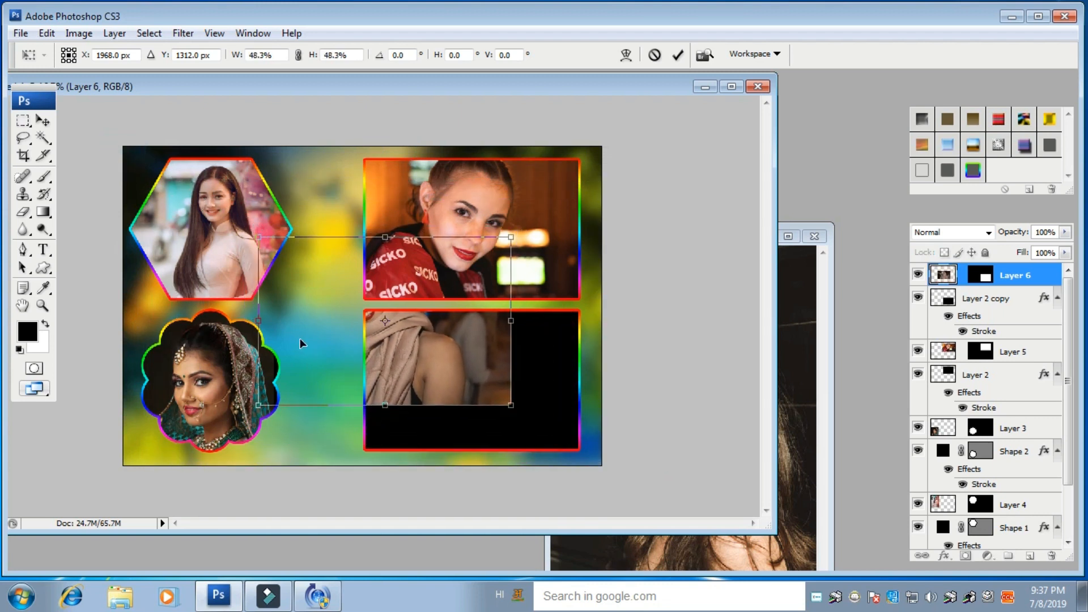
left_click_drag(389, 341, 486, 422)
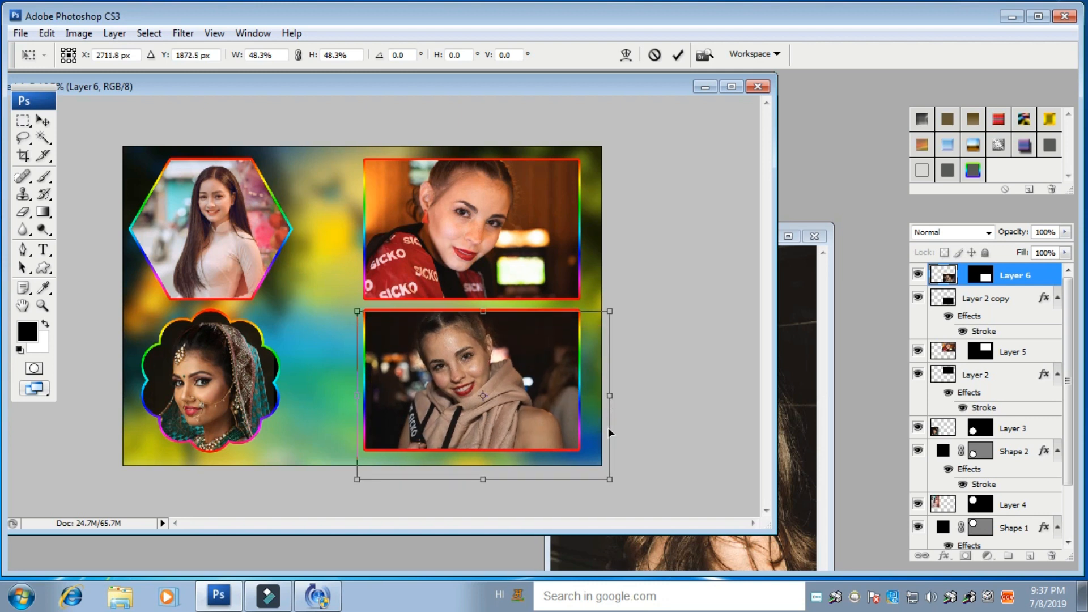
key("w")
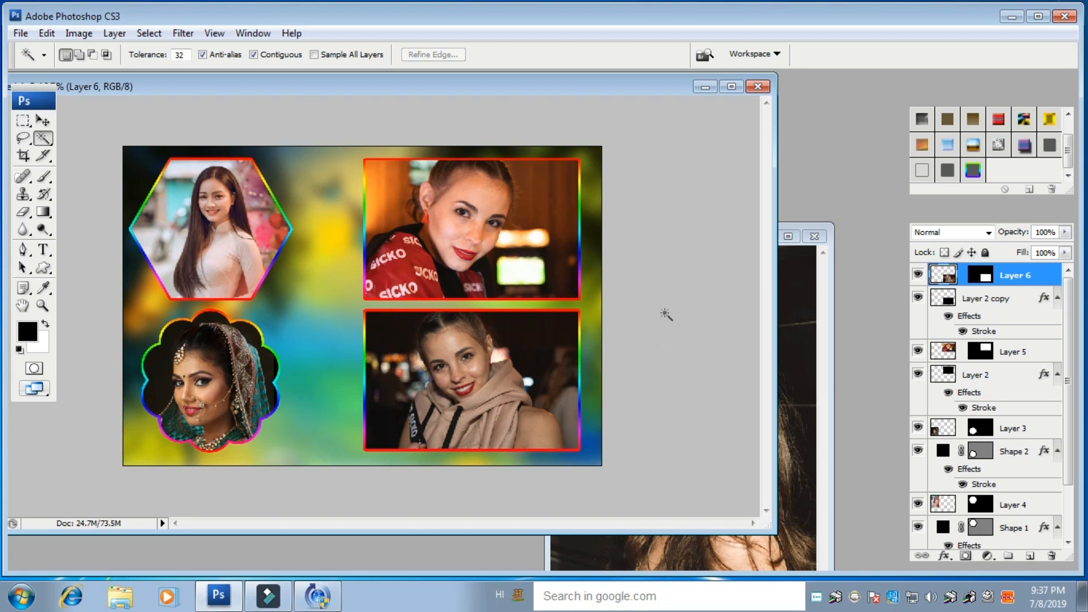
left_click(815, 236)
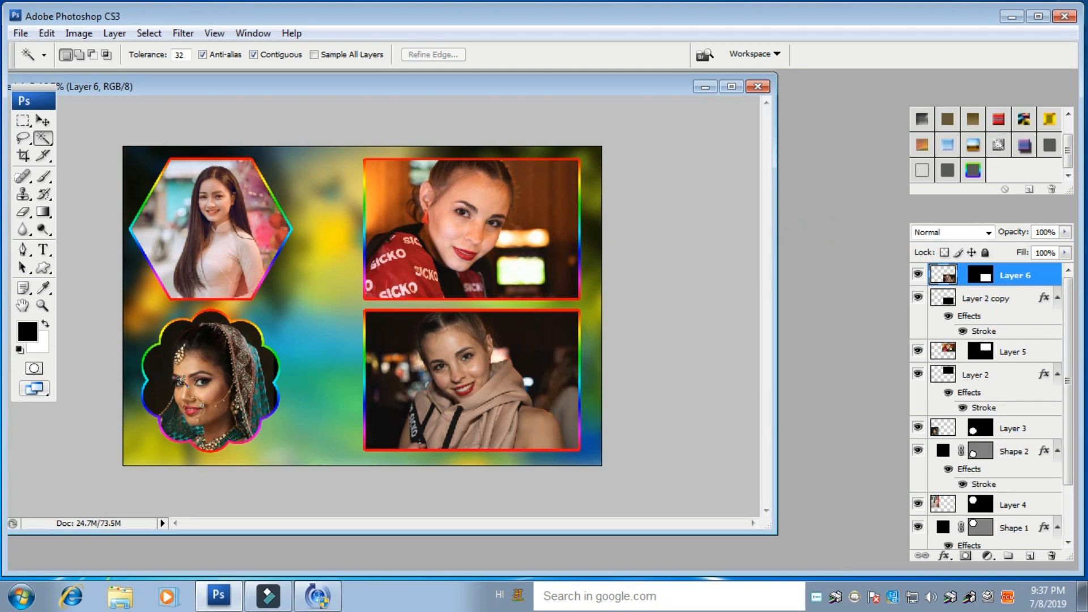
- Brighten the portrait in the flower frame with Levels, lowering the white input level to 199
left_click(42, 120)
left_click(180, 383)
right_click(180, 383)
left_click(228, 392)
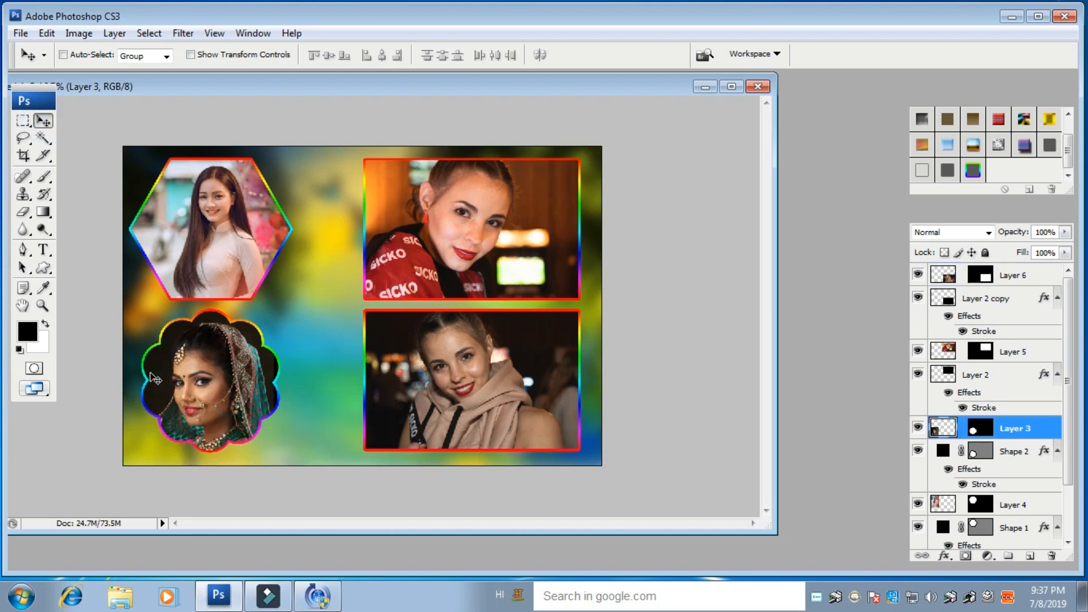
key("ctrl+l")
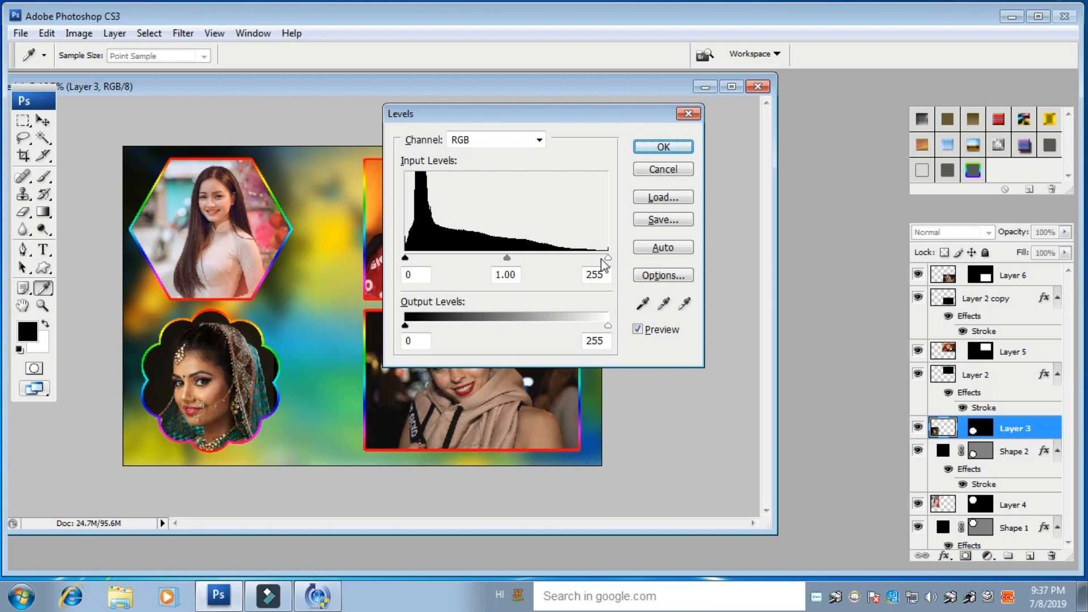
left_click_drag(608, 259, 567, 276)
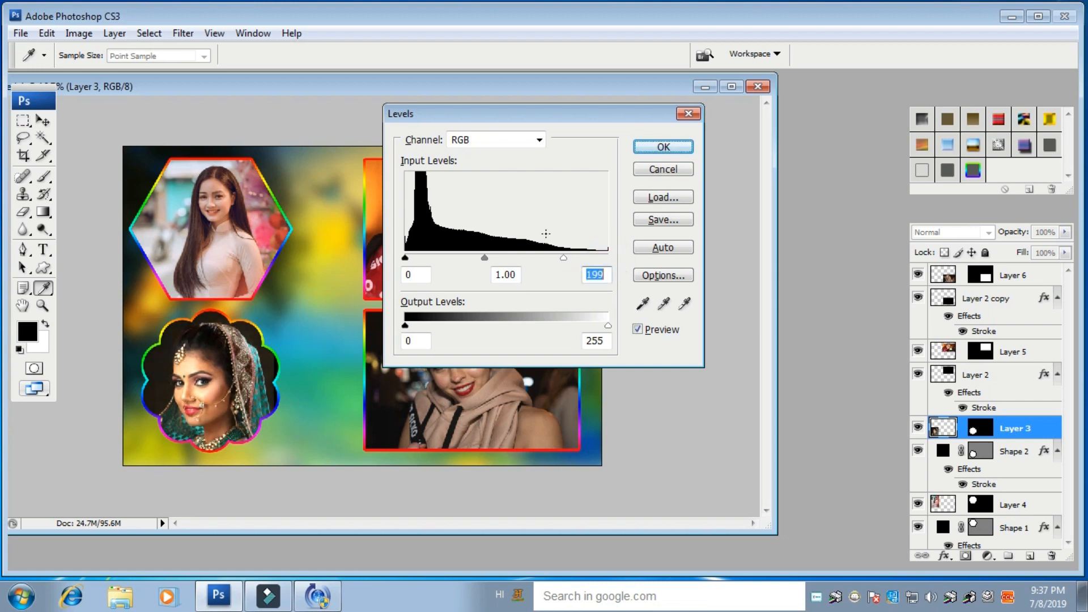
left_click(661, 148)
key("v")
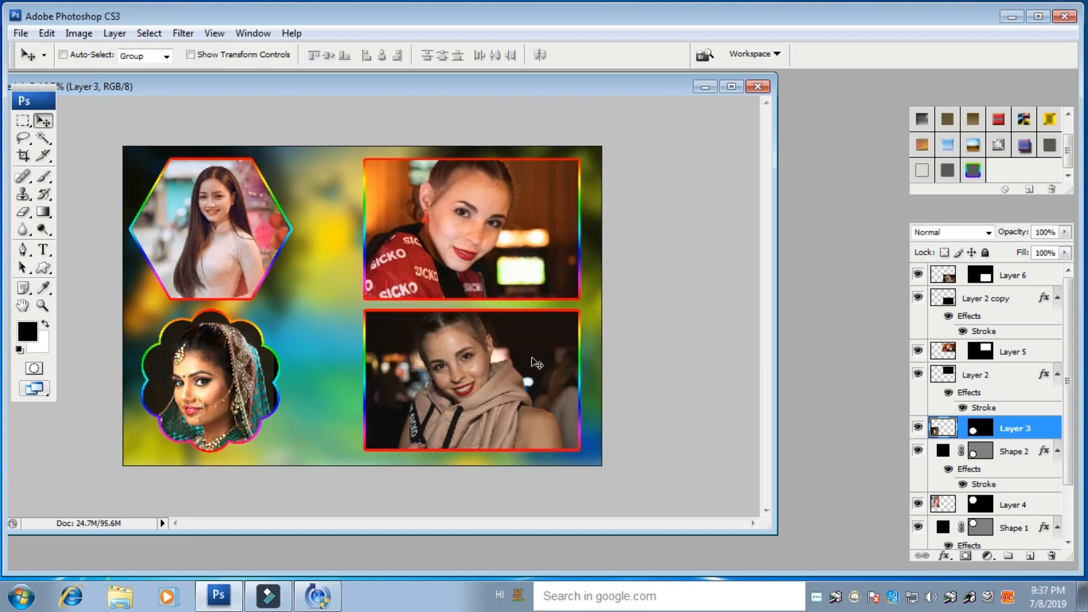
- Brighten the portrait in the lower rectangle with Levels, lowering the white input level to 206
right_click(451, 389)
left_click(525, 401)
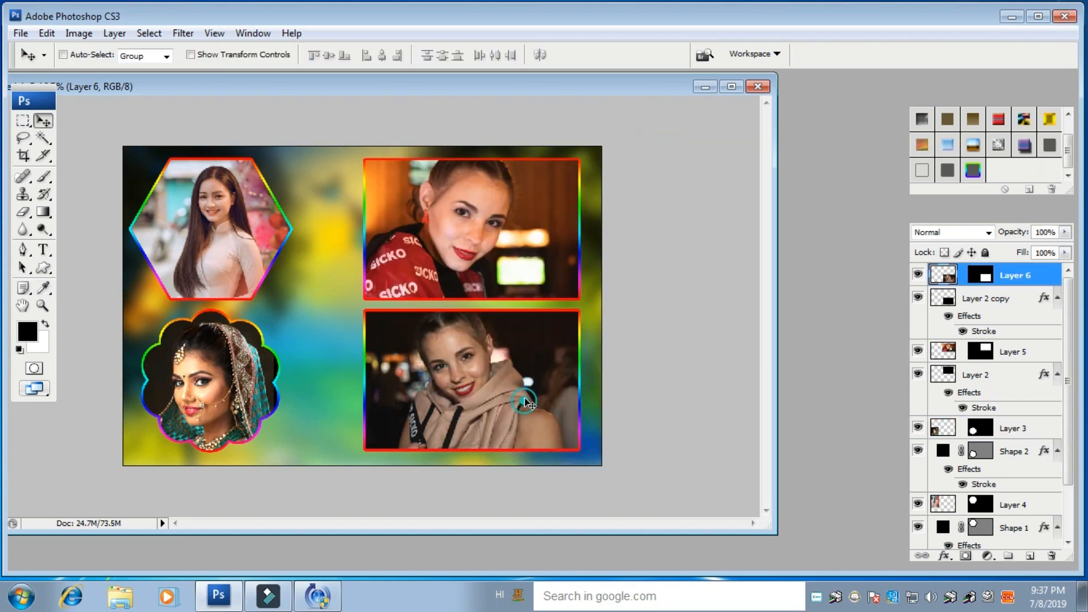
key("ctrl+l")
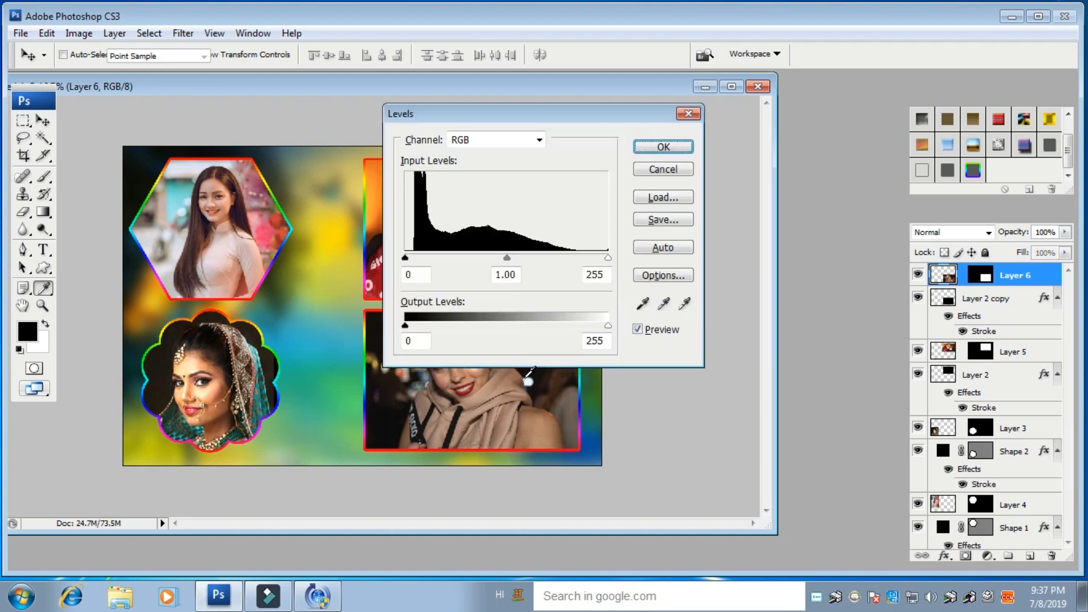
left_click_drag(459, 119, 606, 127)
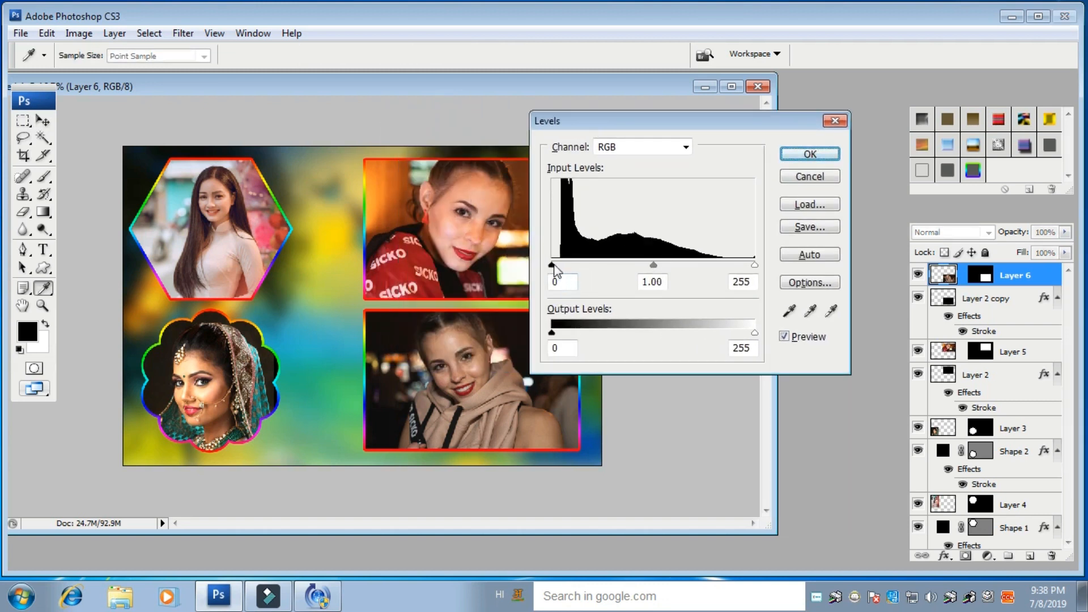
left_click_drag(753, 265, 719, 278)
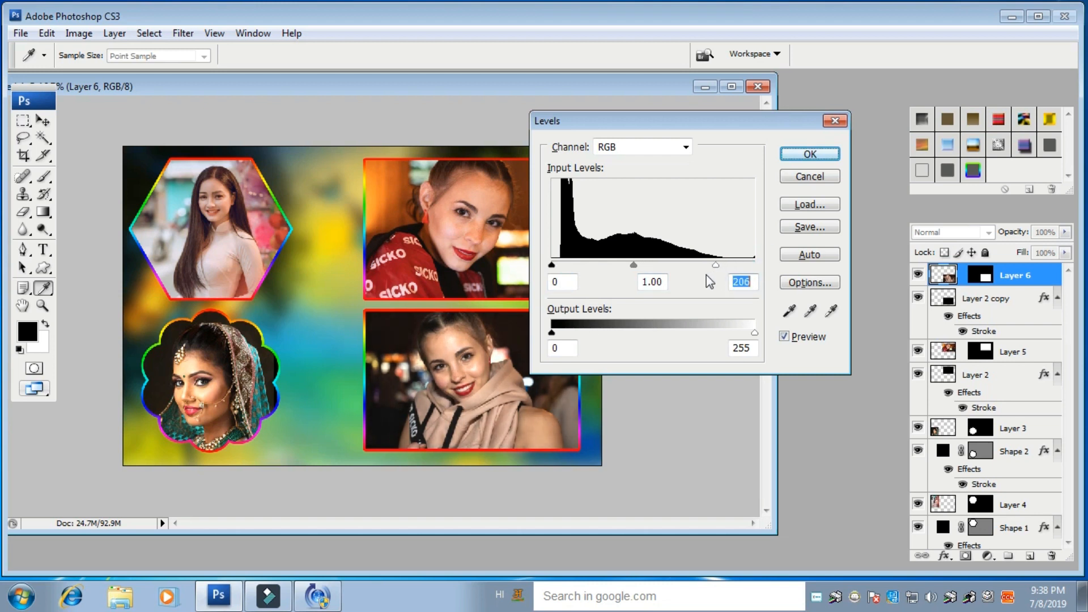
left_click(822, 156)
key("v")
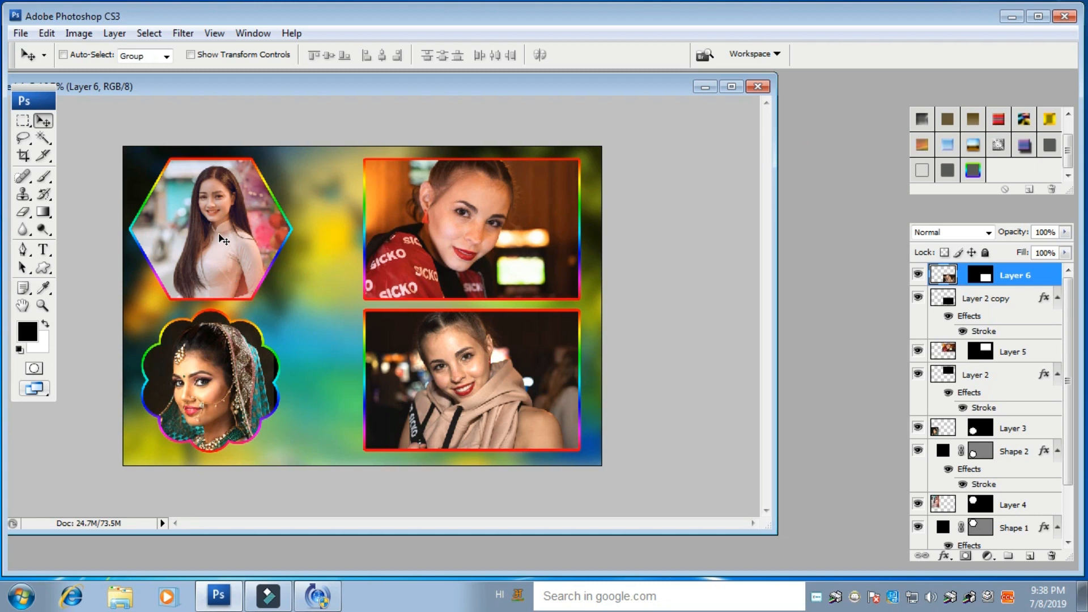
- Increase the contrast of the portrait in the hexagon with Levels, setting the input black level to 37 and white level to 221
right_click(223, 239)
left_click(238, 243)
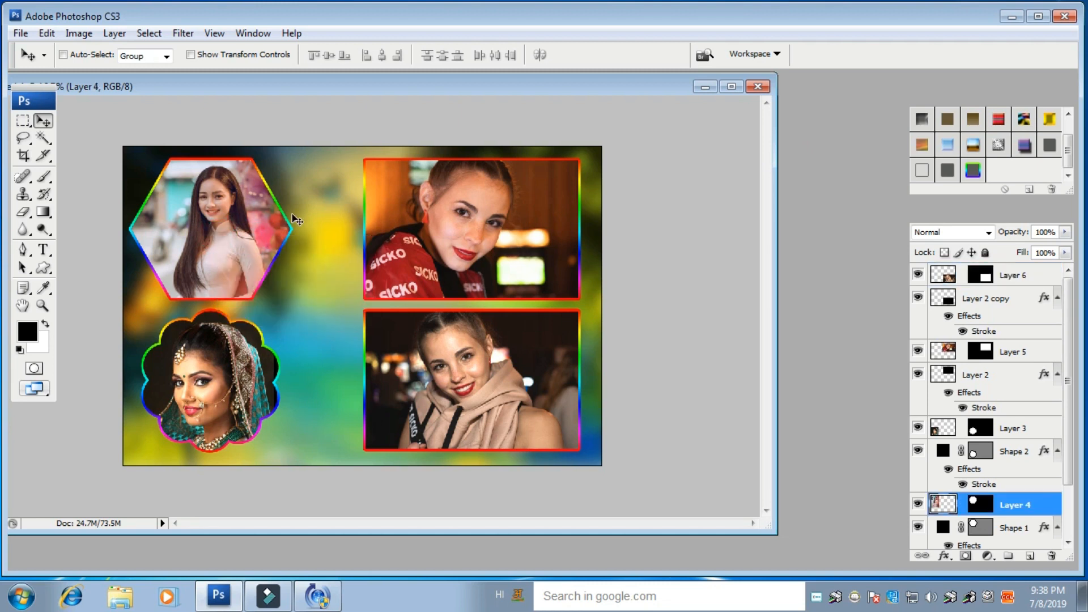
key("ctrl+l")
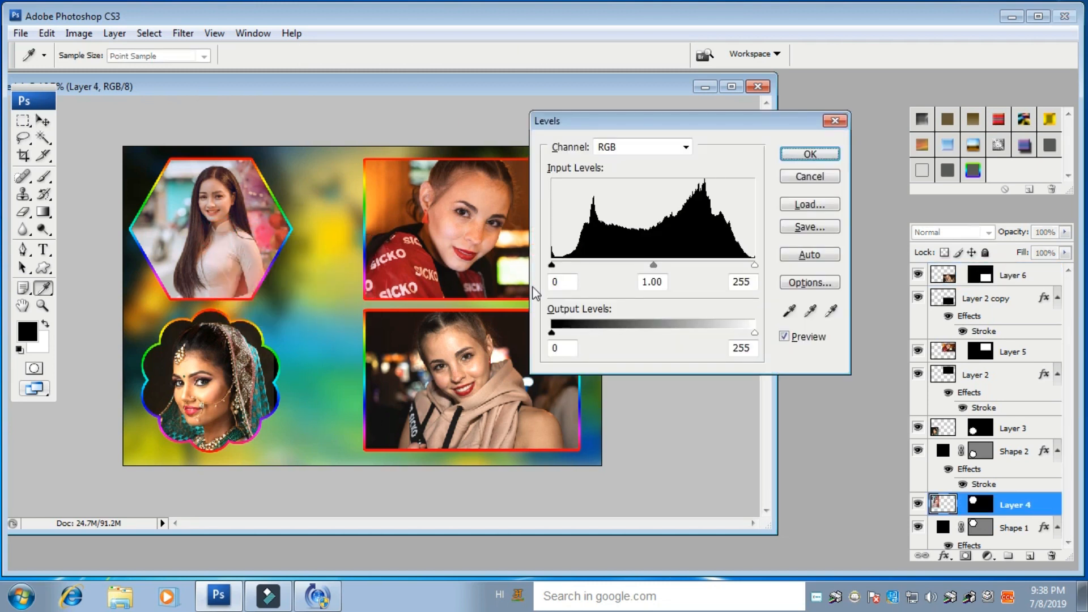
left_click_drag(552, 265, 581, 271)
left_click_drag(755, 265, 724, 269)
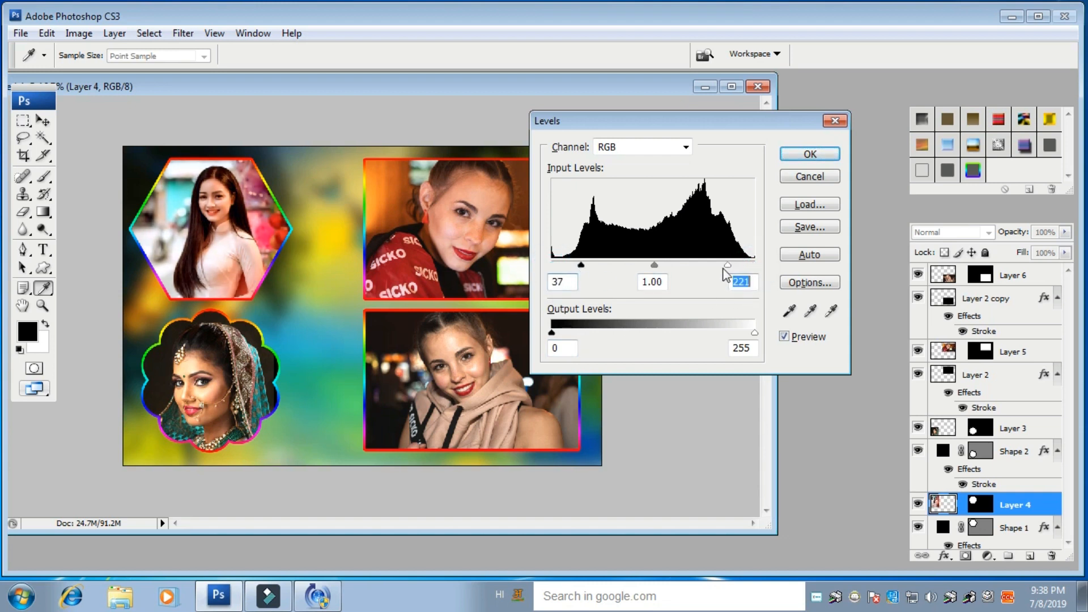
left_click(810, 154)
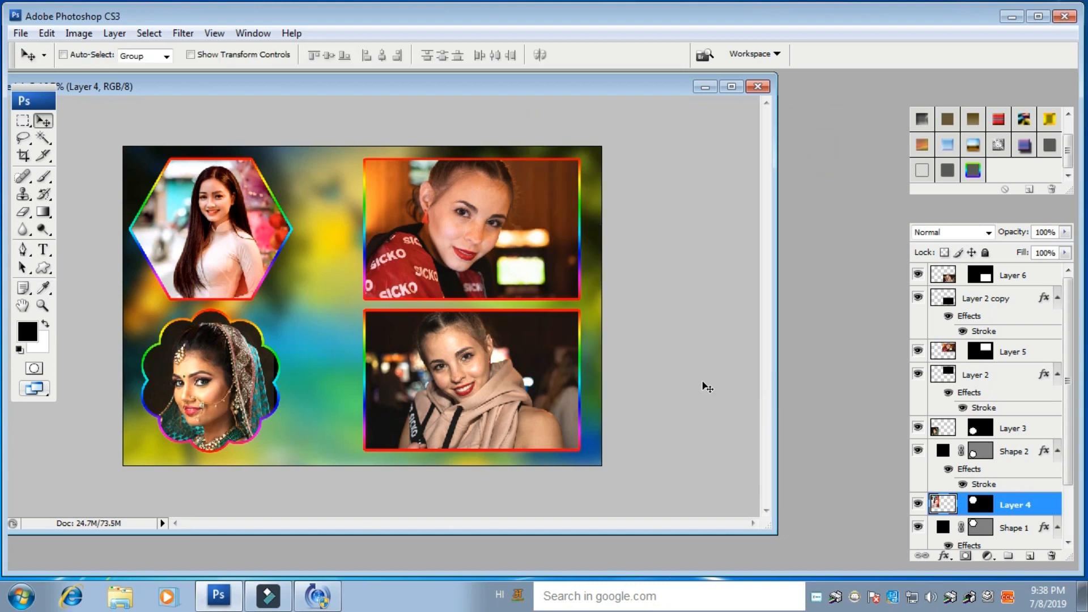
double_click(836, 205)
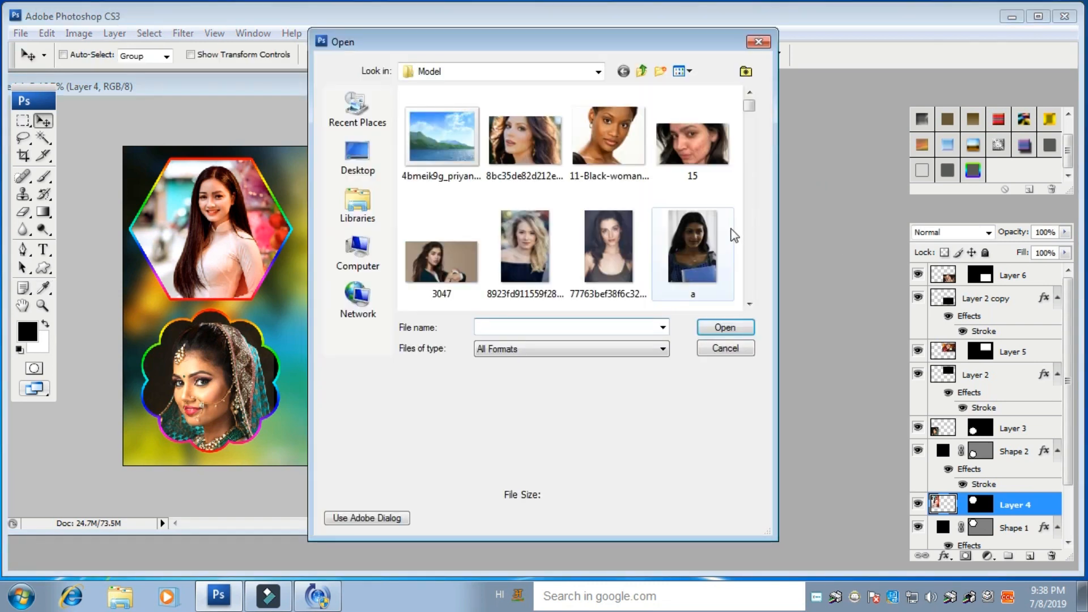
left_click(452, 73)
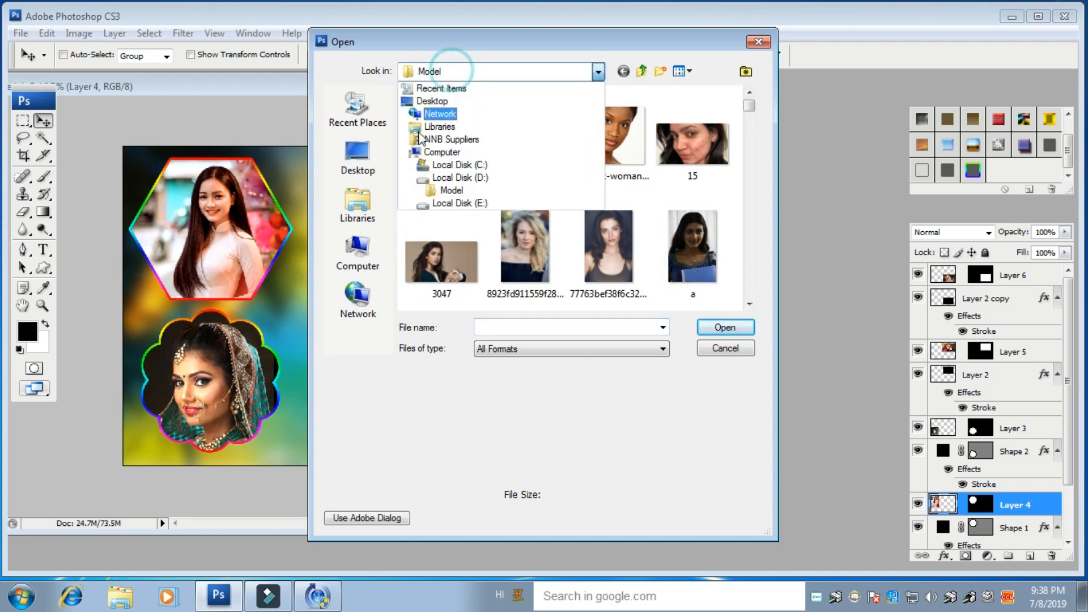
left_click(482, 180)
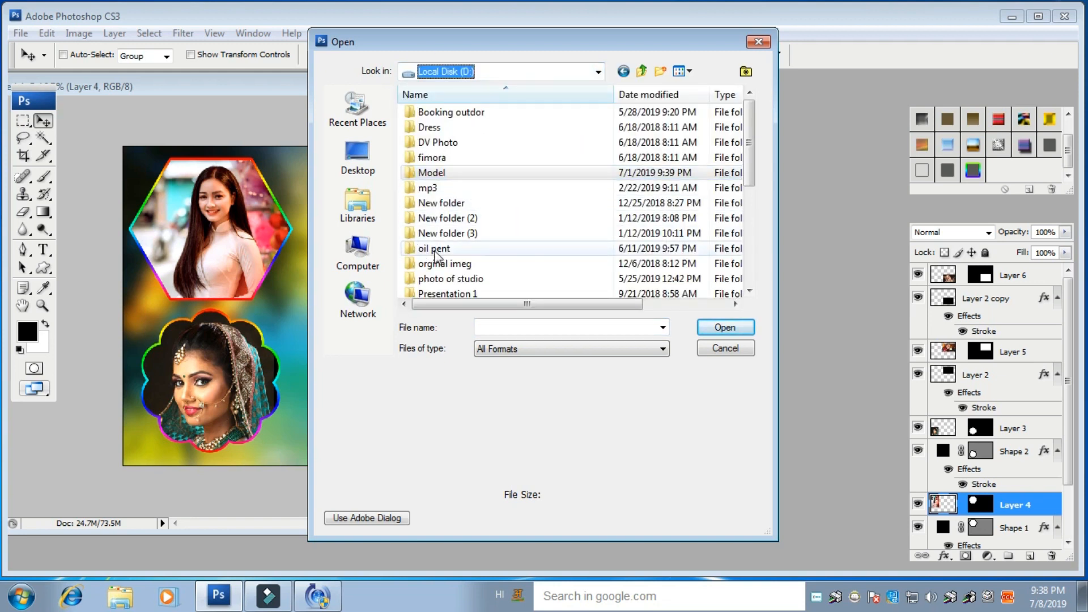
mouse_move(750, 146)
left_mouse_down()
mouse_move(750, 197)
mouse_move(749, 158)
left_mouse_up()
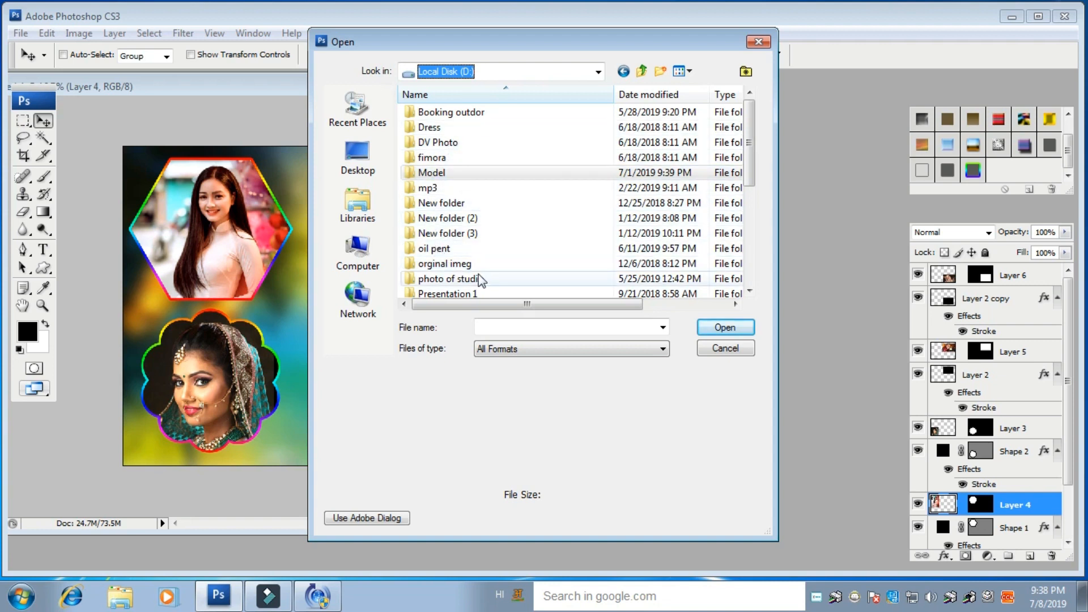
mouse_move(751, 152)
left_mouse_down()
mouse_move(753, 197)
mouse_move(727, 262)
mouse_move(726, 153)
mouse_move(749, 170)
left_mouse_up()
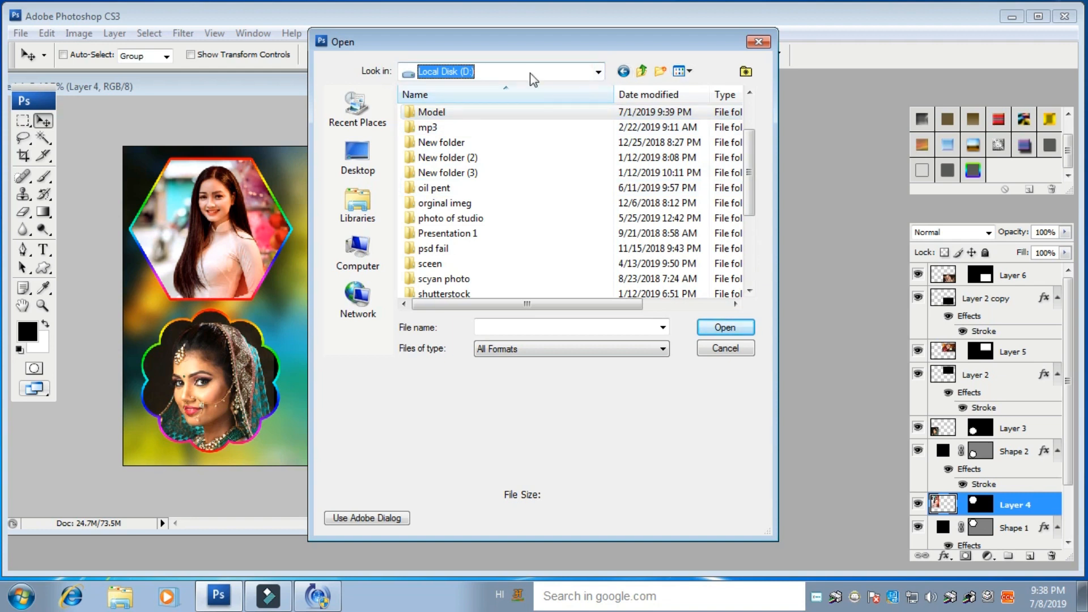
left_click(758, 41)
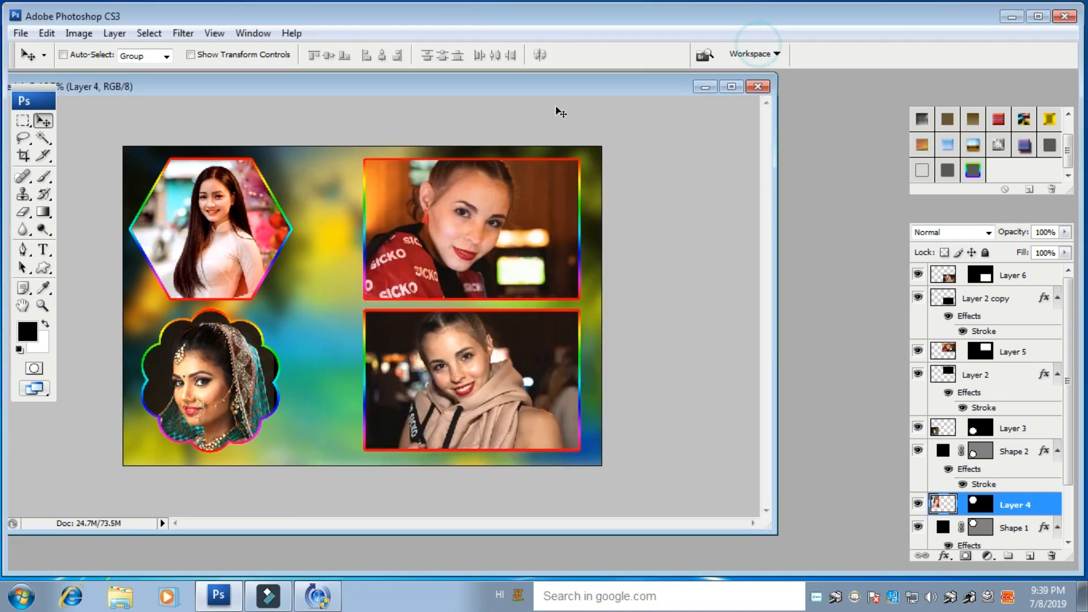
- Close the Apple Software Update window on the desktop and return to Photoshop
left_click(1011, 16)
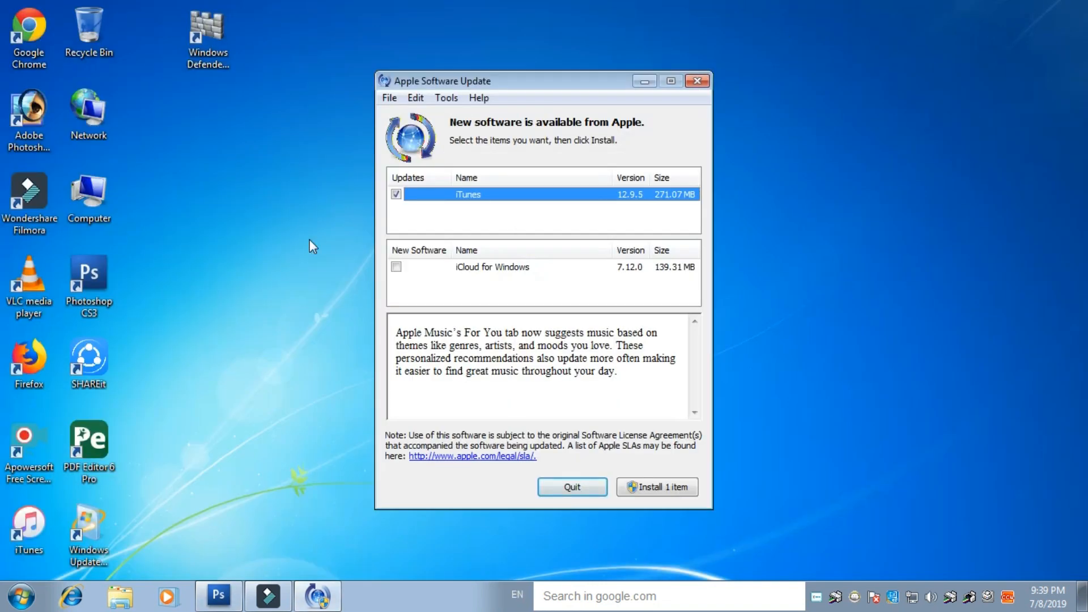
left_click(703, 82)
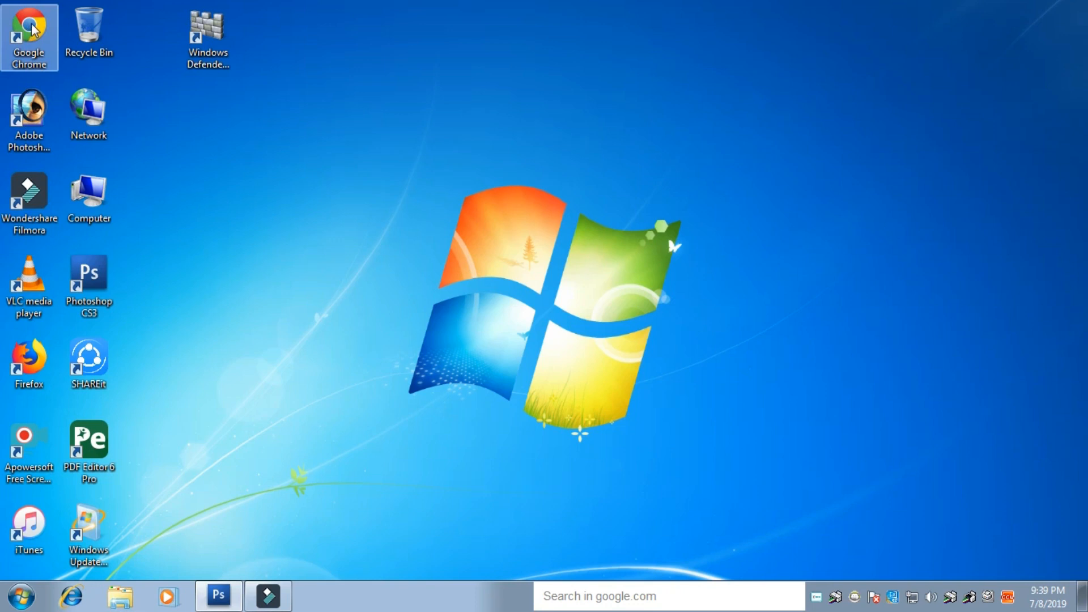
left_click(219, 596)
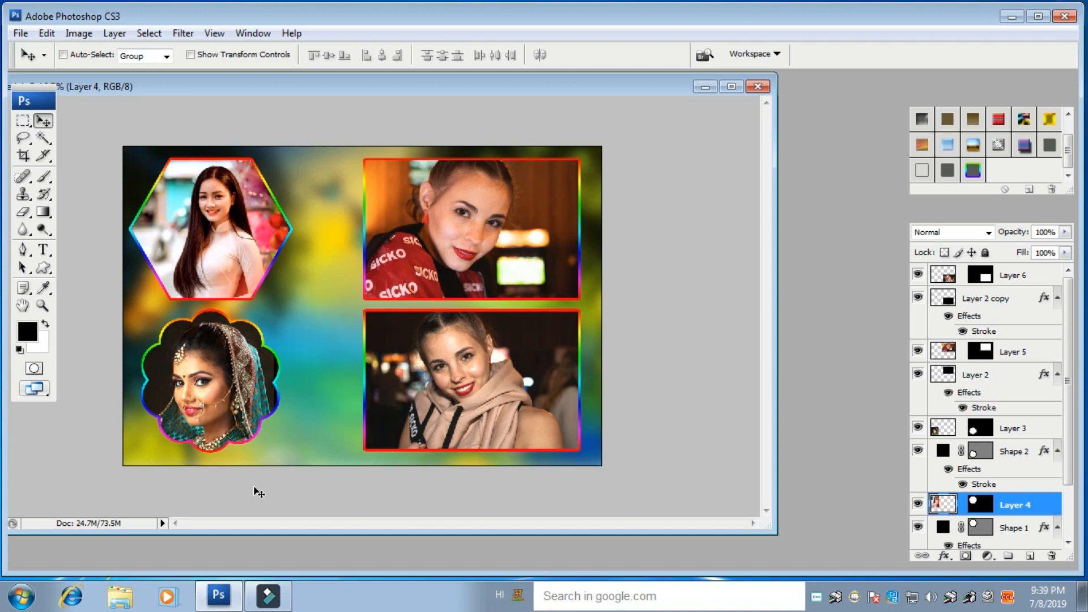
- Start saving the composition and choose the THAMMEL folder on Local Disk (E:) as the destination
left_click(731, 87)
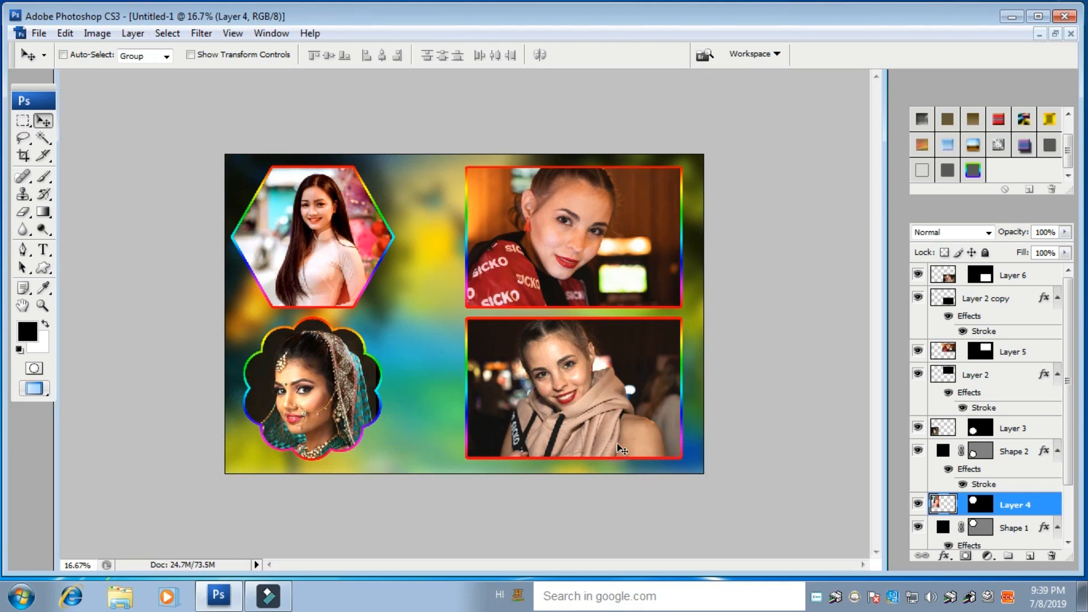
key("ctrl+s")
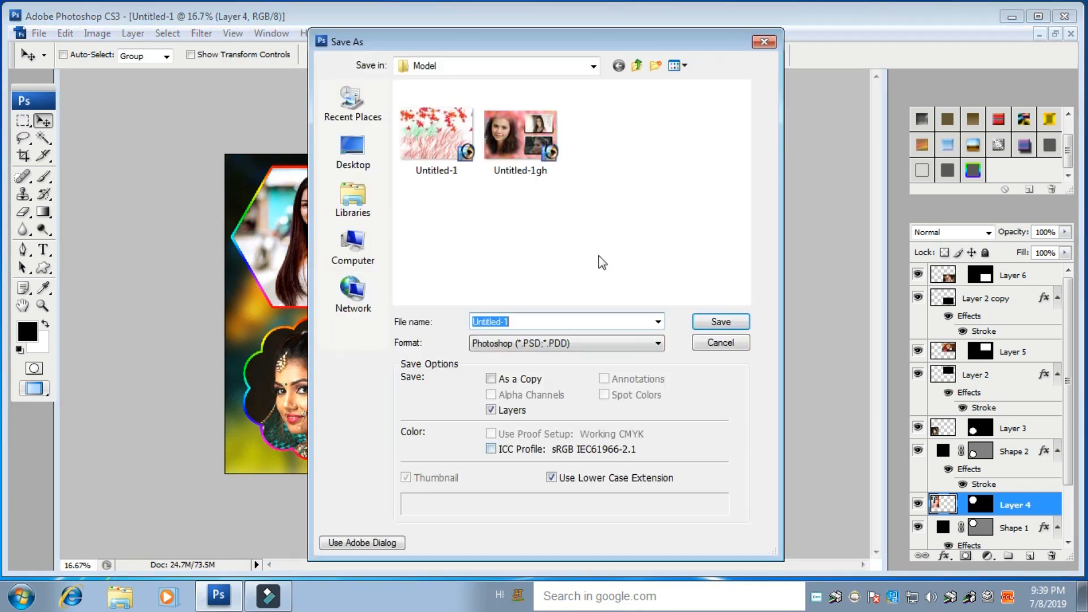
left_click(470, 68)
left_click(456, 172)
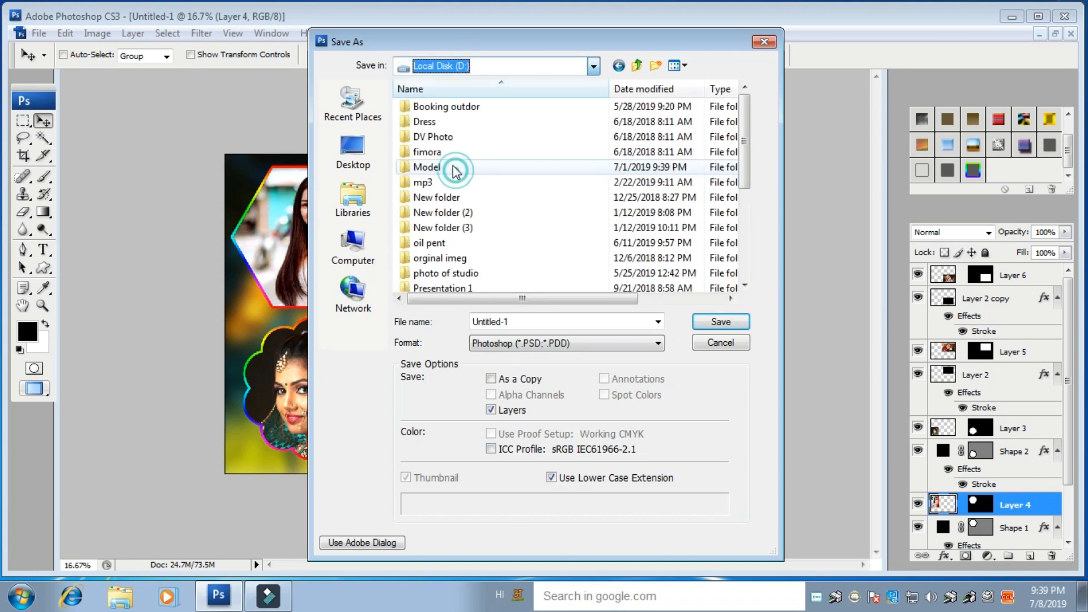
double_click(473, 108)
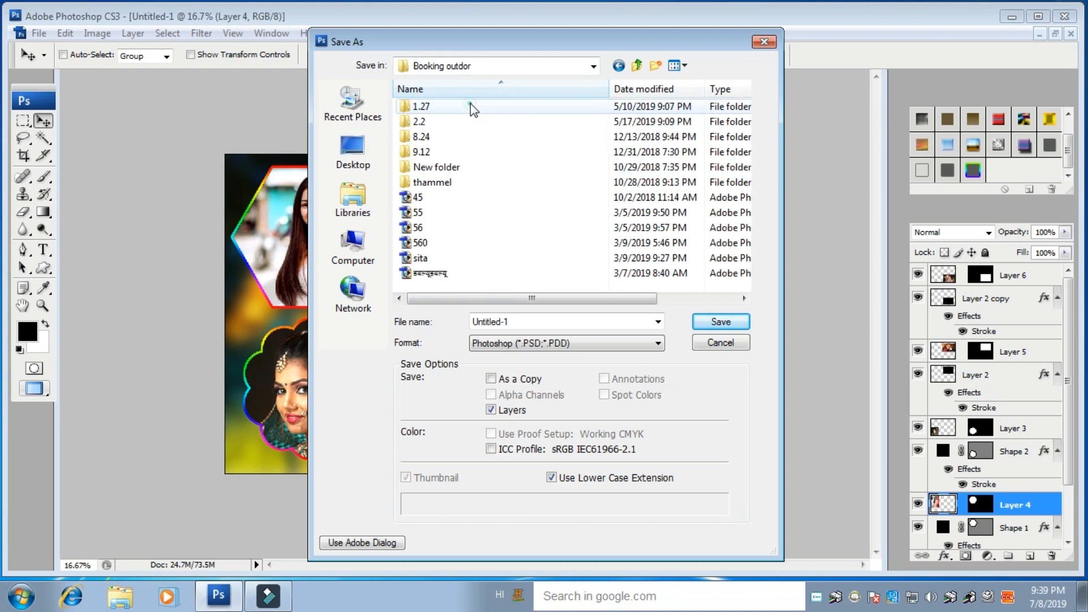
left_click(507, 66)
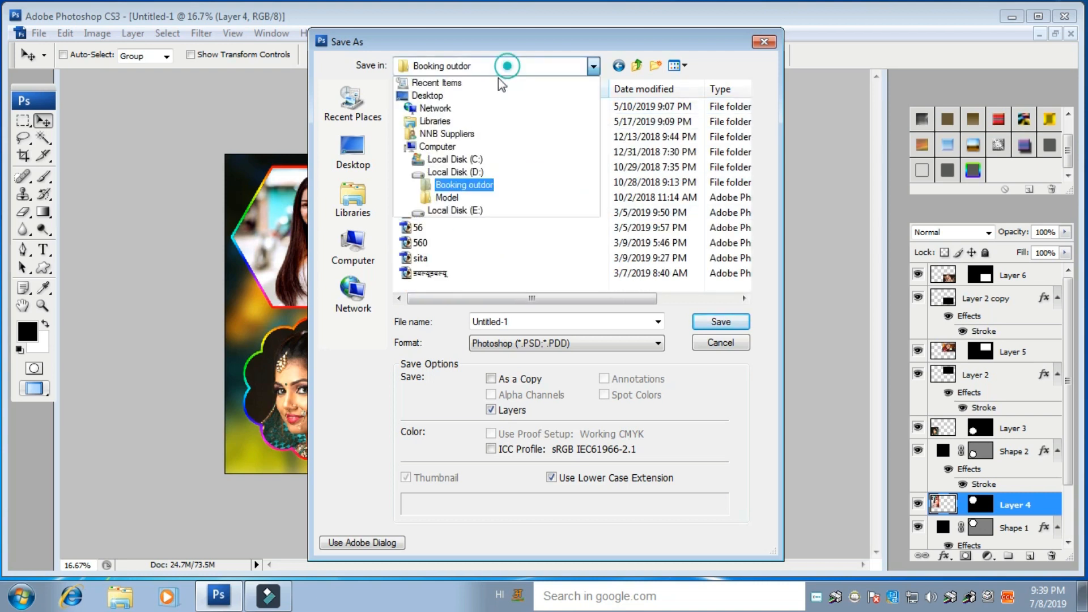
left_click(473, 211)
left_click_drag(746, 144, 746, 227)
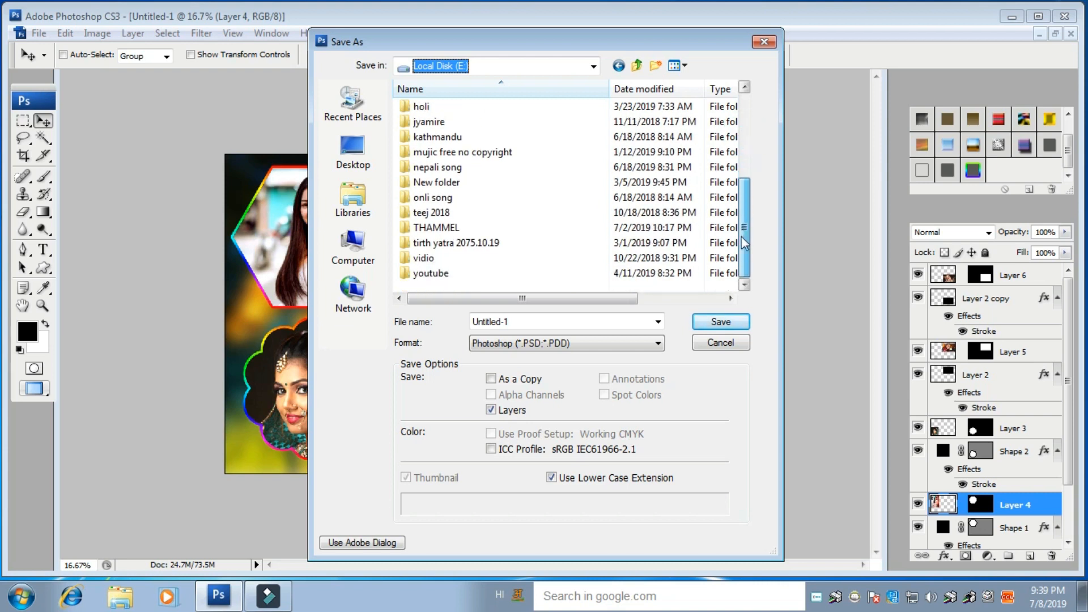
double_click(434, 228)
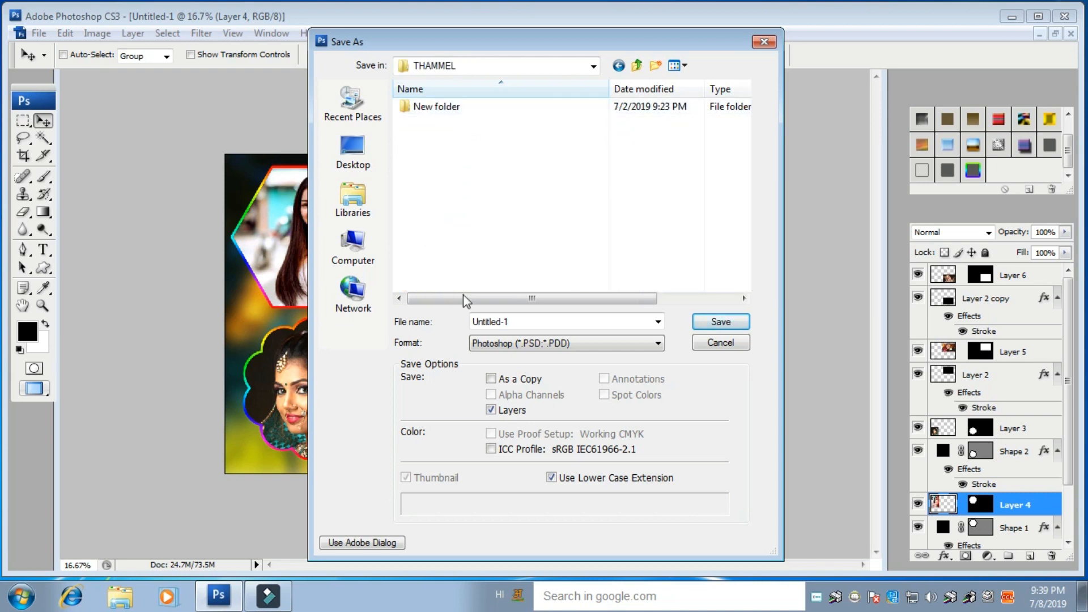
- Save the composition as a JPEG named 22 with Maximum quality 12 and the Baseline ("Standard") format option
left_click(567, 343)
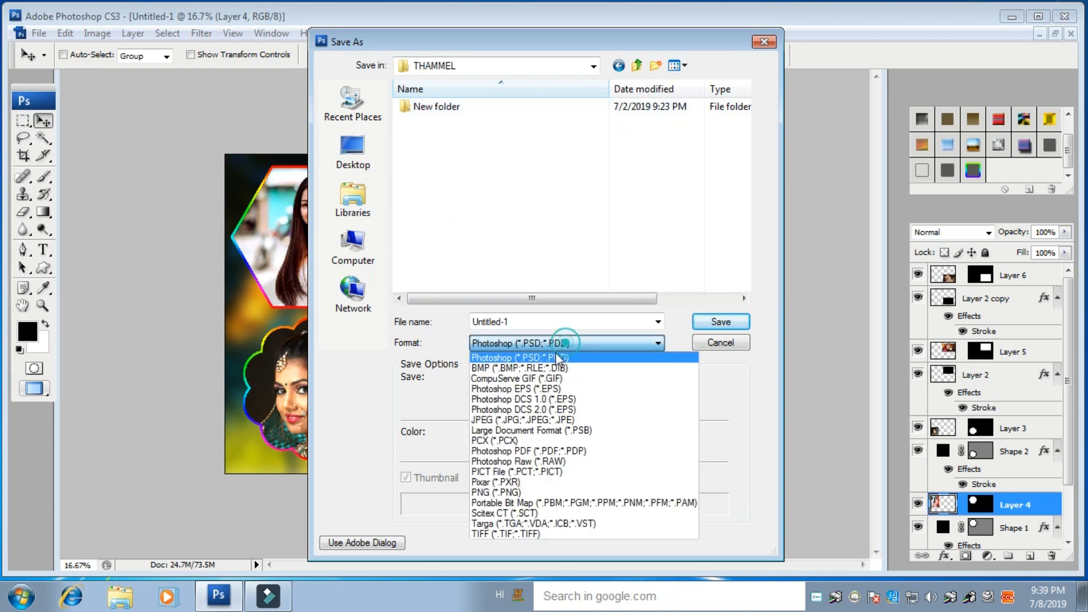
left_click(561, 420)
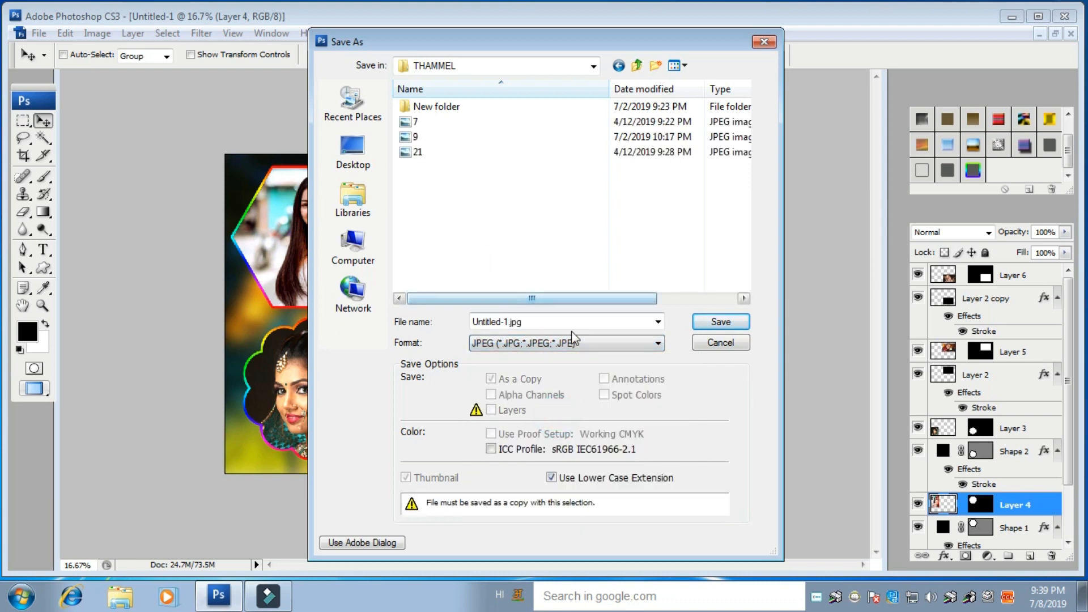
left_click(530, 321)
type("22")
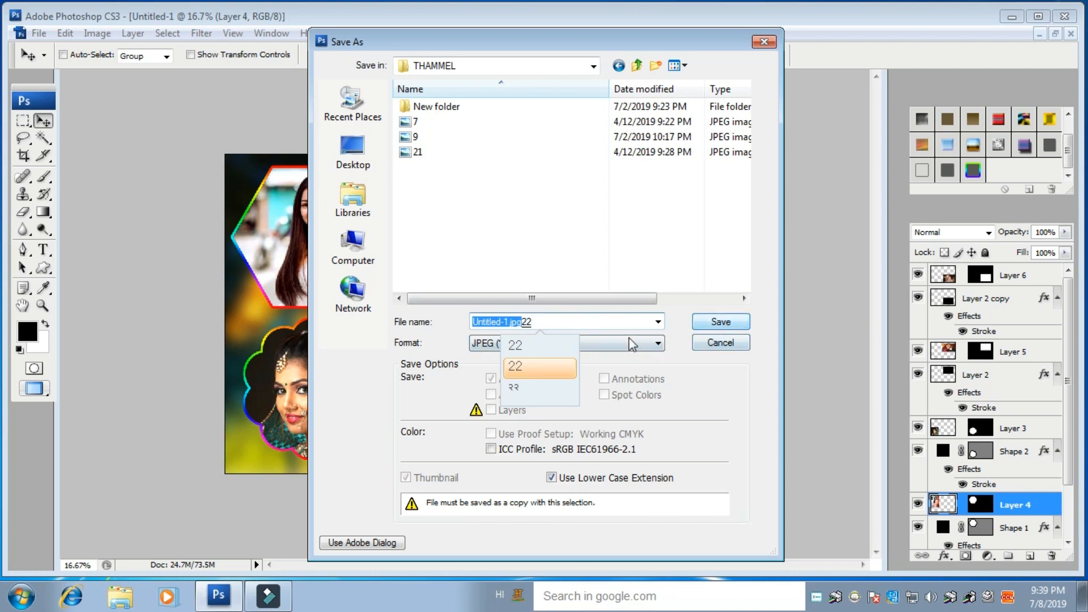
left_click(730, 325)
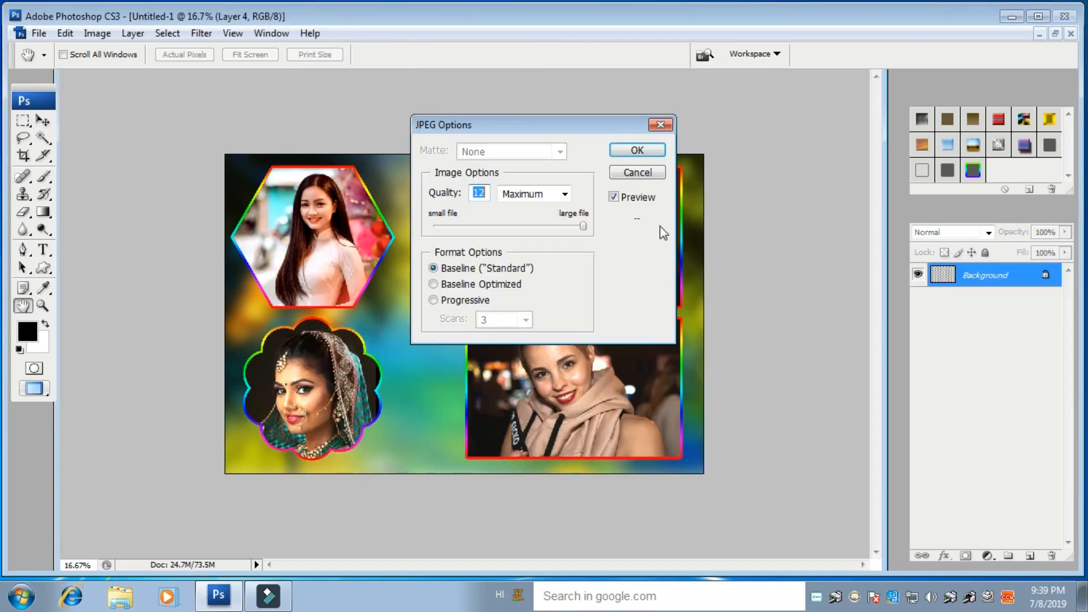
left_click(637, 150)
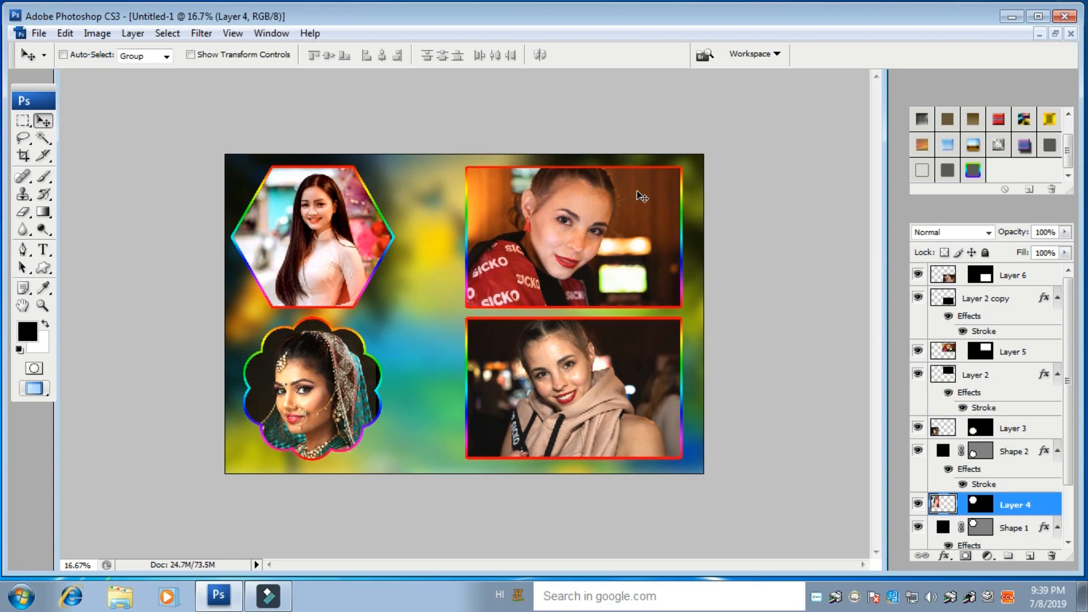